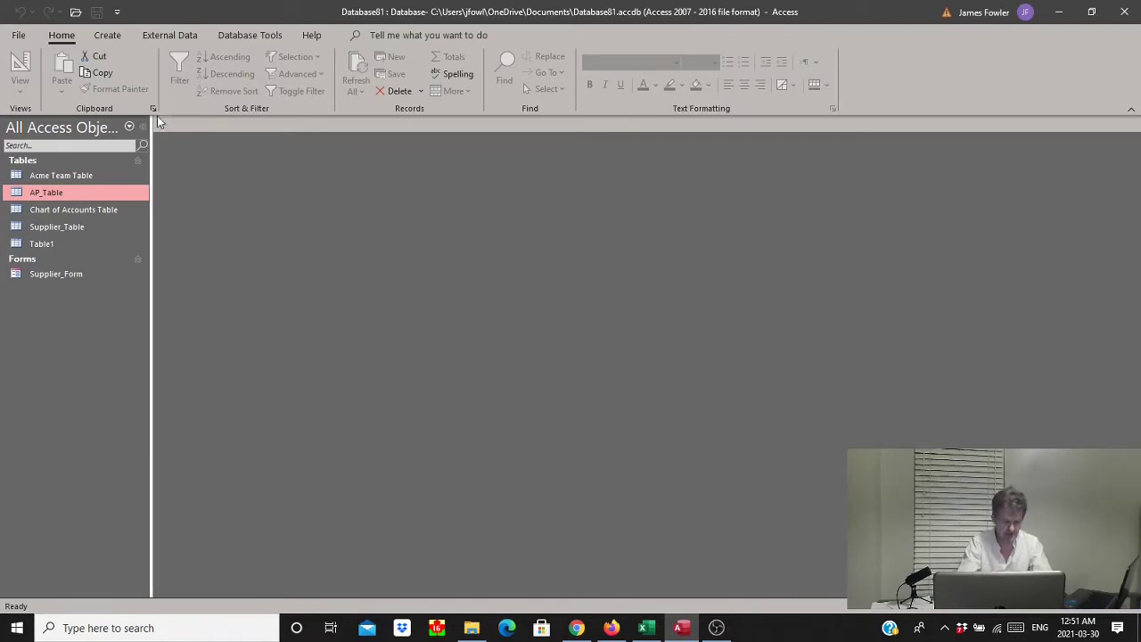
Create a new table, save it as AP_Detail_Table and open it in Design View.
left_click(107, 37)
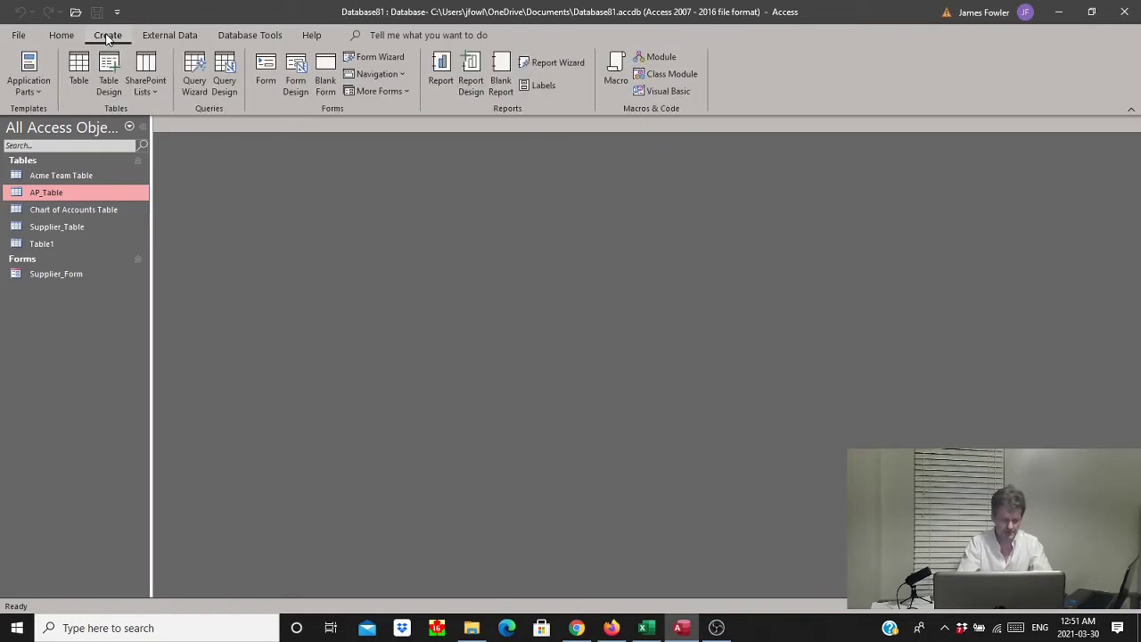
left_click(79, 71)
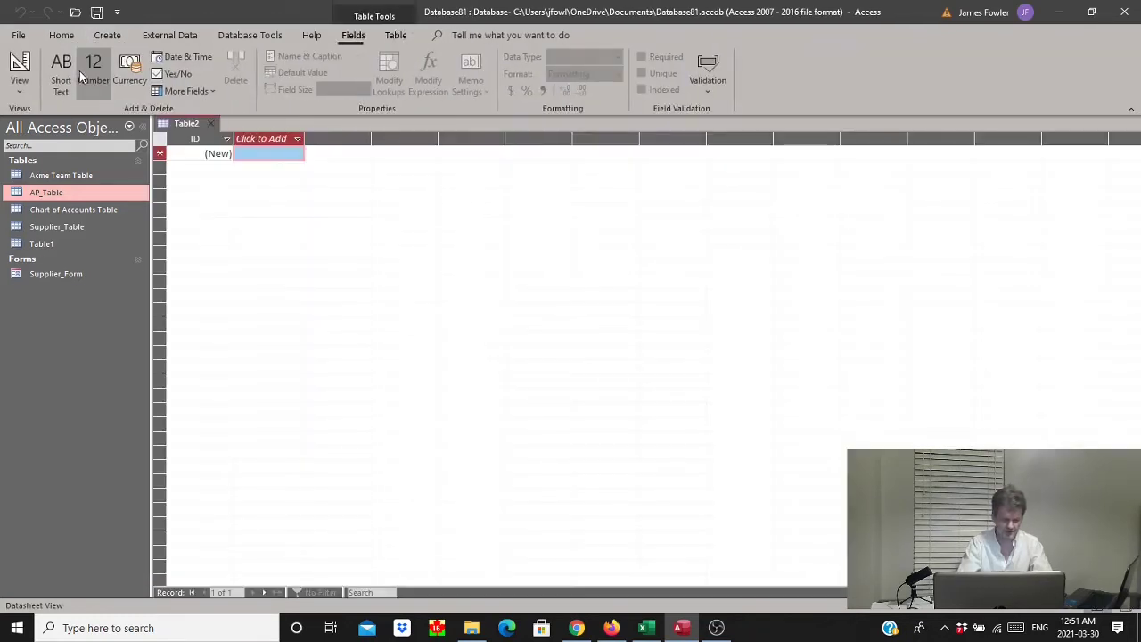
left_click(19, 89)
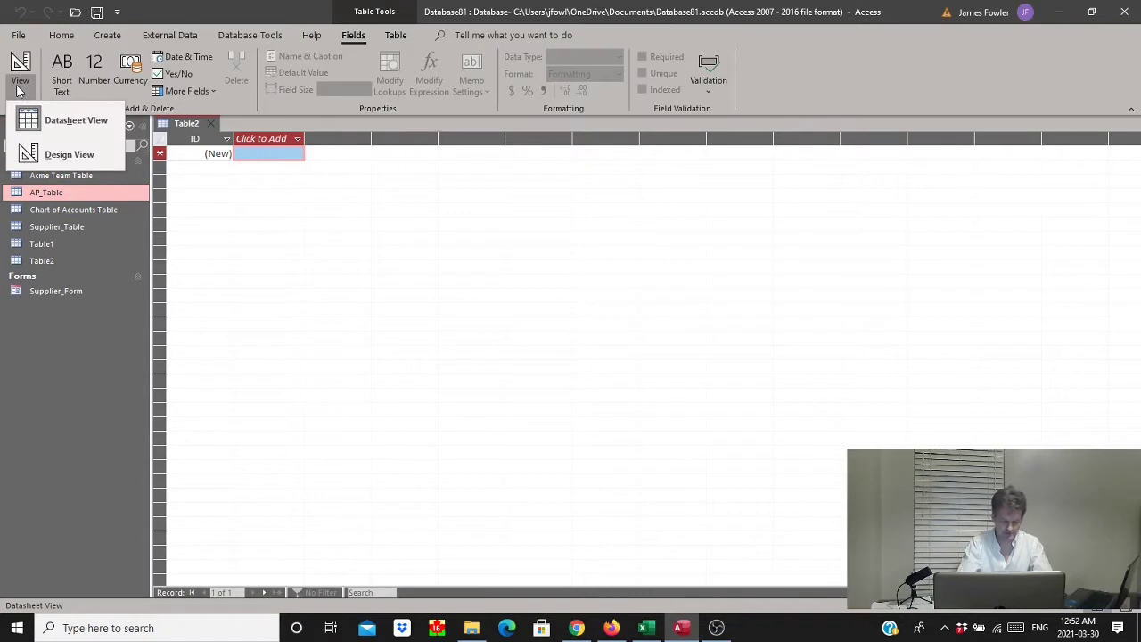
left_click(49, 167)
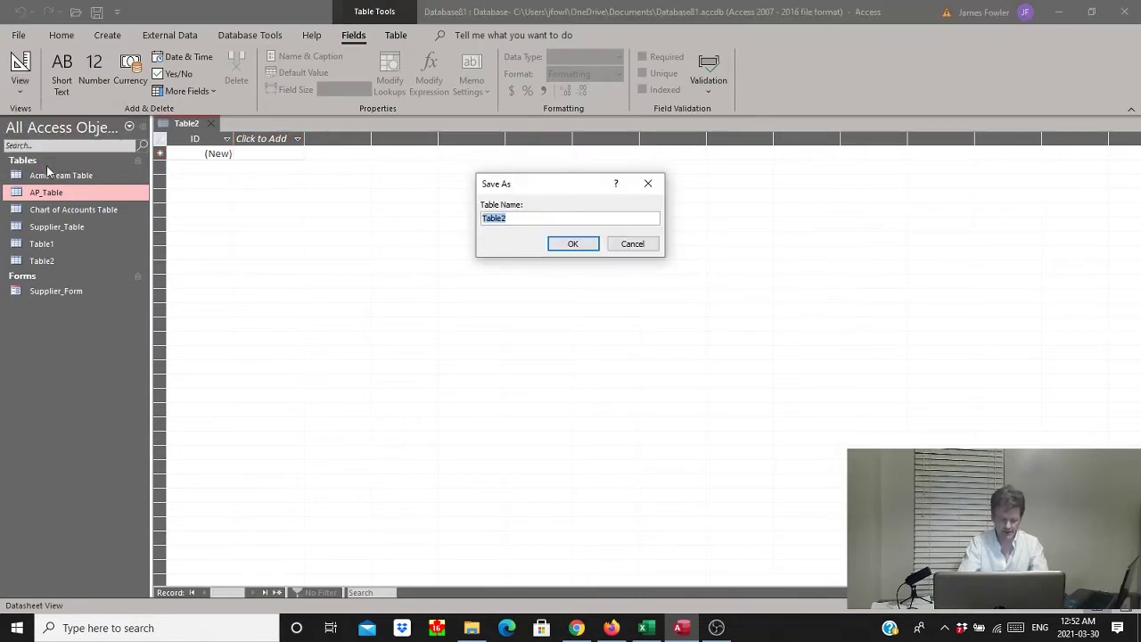
type("AP_Detail_")
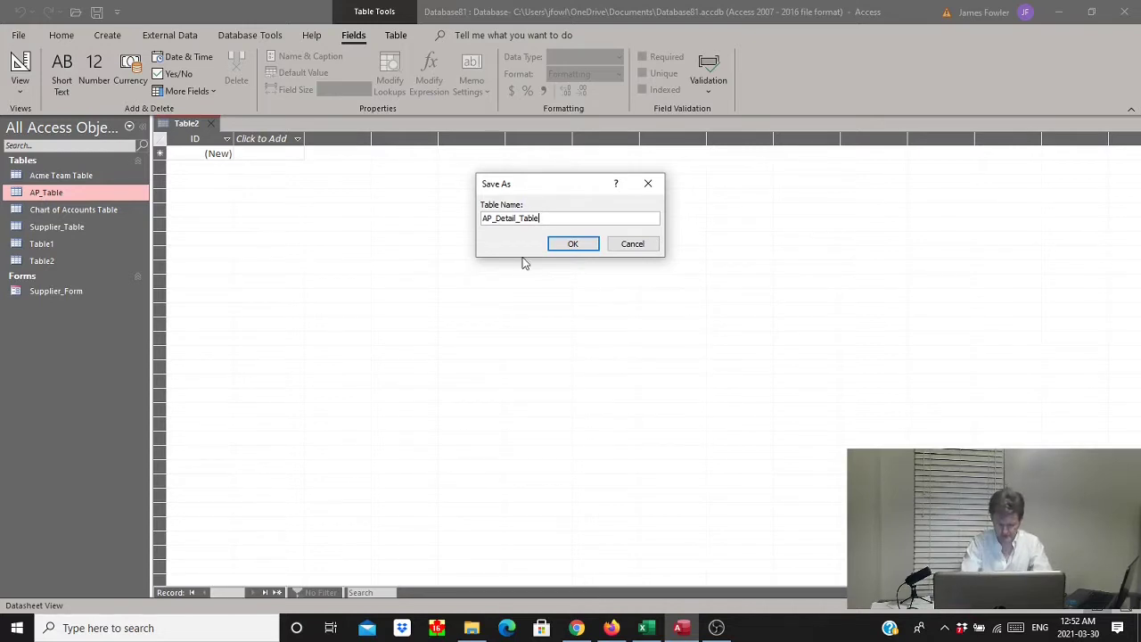
left_click(571, 244)
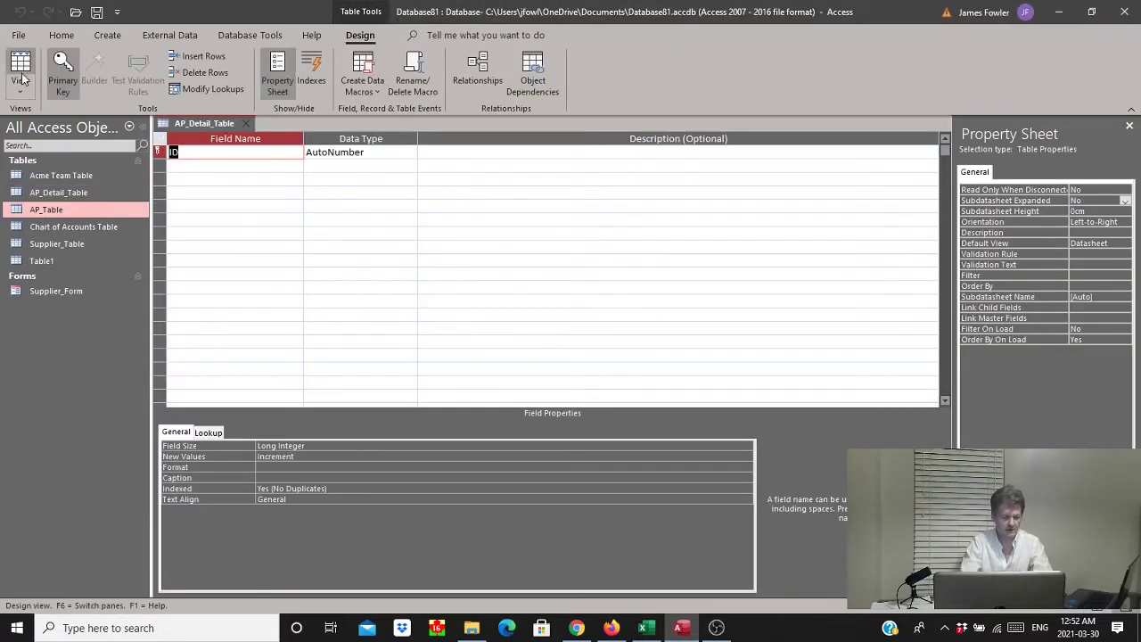
Rename the AutoNumber key field of AP_Detail_Table as Accounts_Detail_ID.
left_click(21, 85)
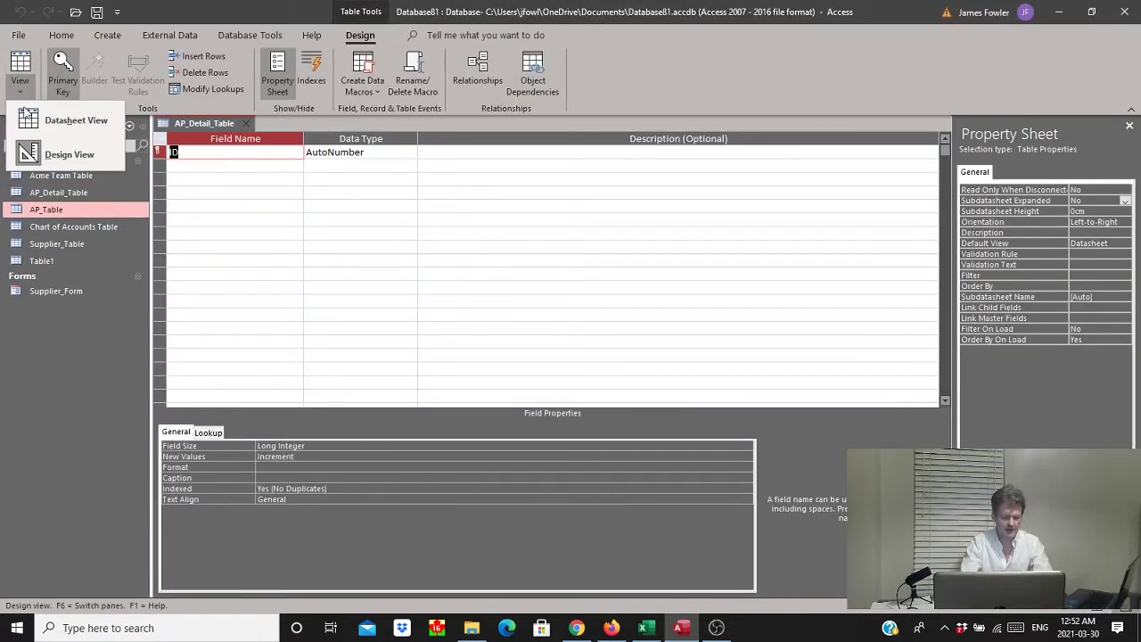
left_click(242, 156)
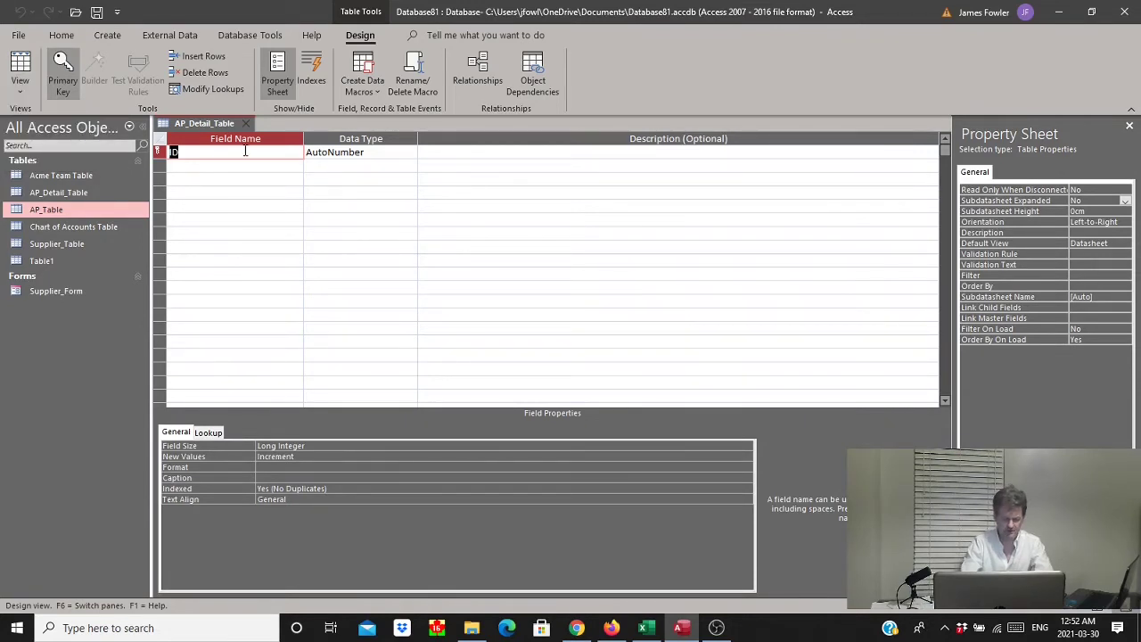
key("BackSpace")
type("Accounts")
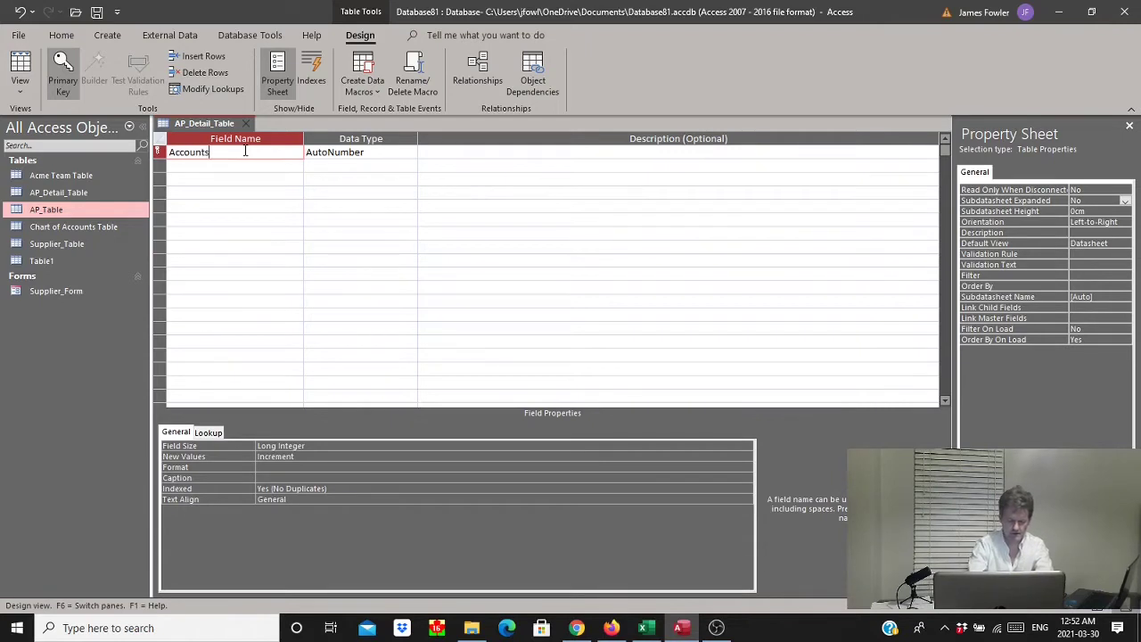
type("_Deat")
key("BackSpace")
key("BackSpace")
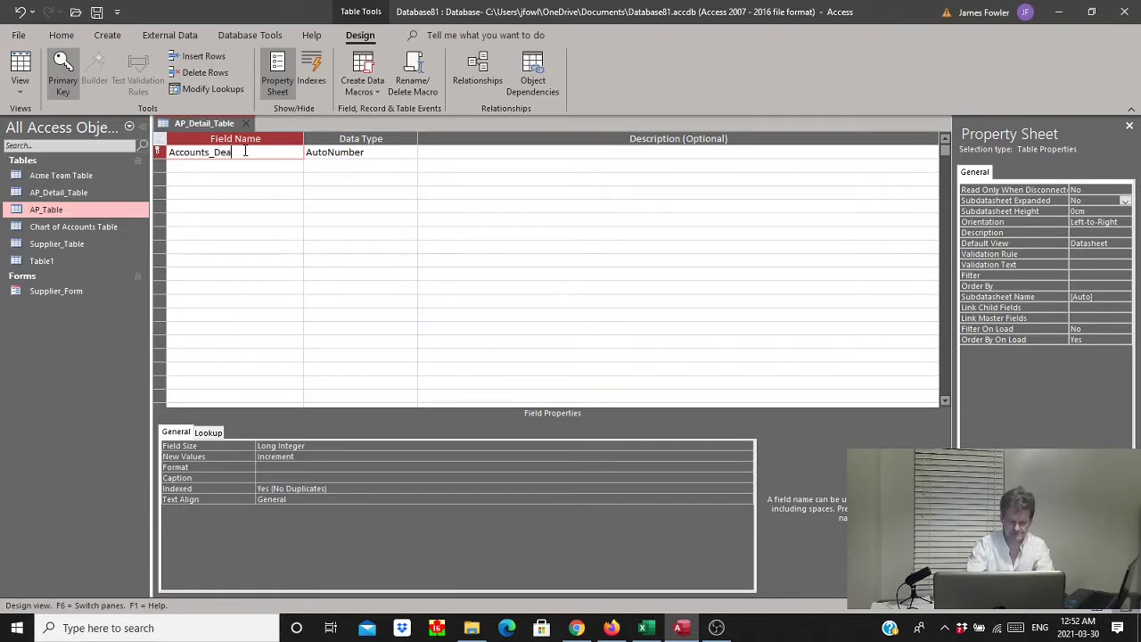
type("tail_ID")
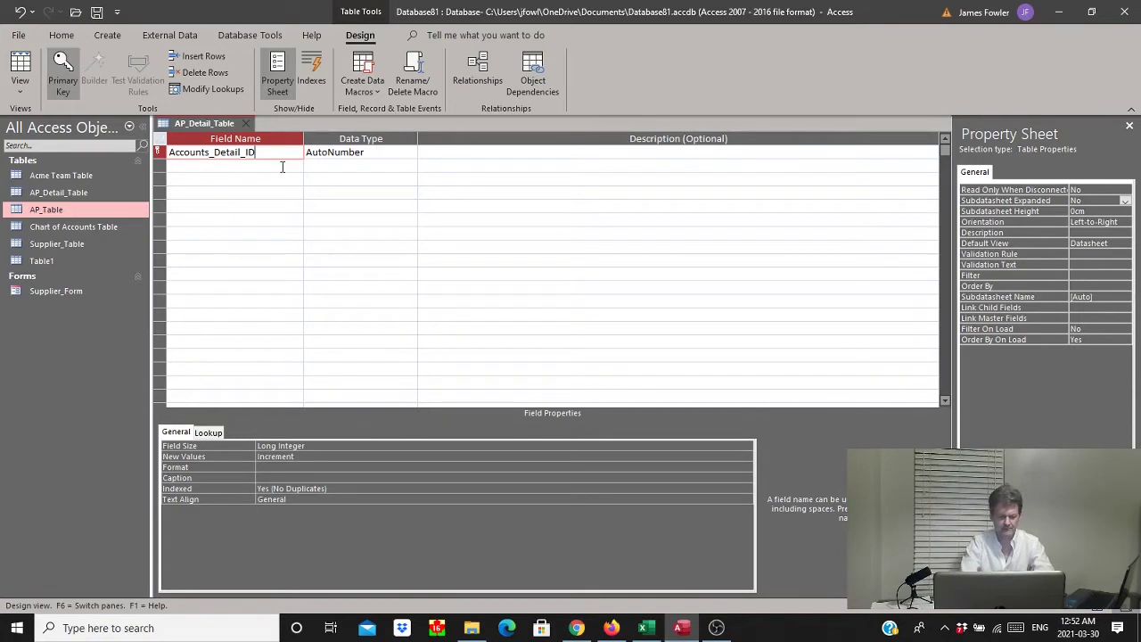
Add a second field named Purchase_Order_No below Accounts_Detail_ID.
left_click(282, 167)
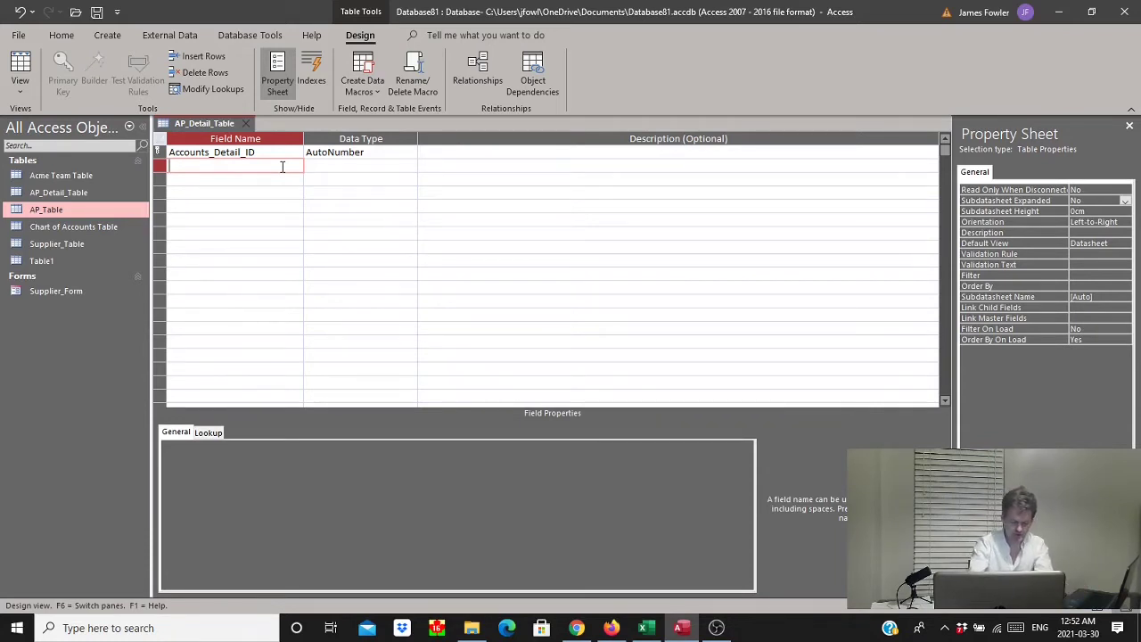
type("Purchase_Order")
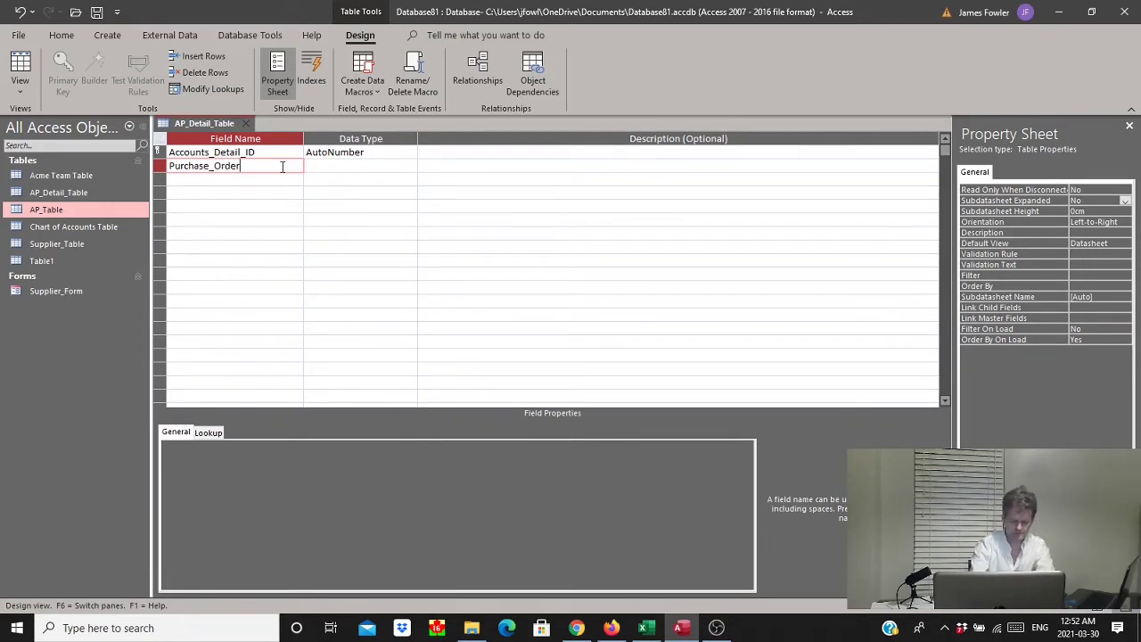
type("_Np")
key("BackSpace")
type("o")
key("Tab")
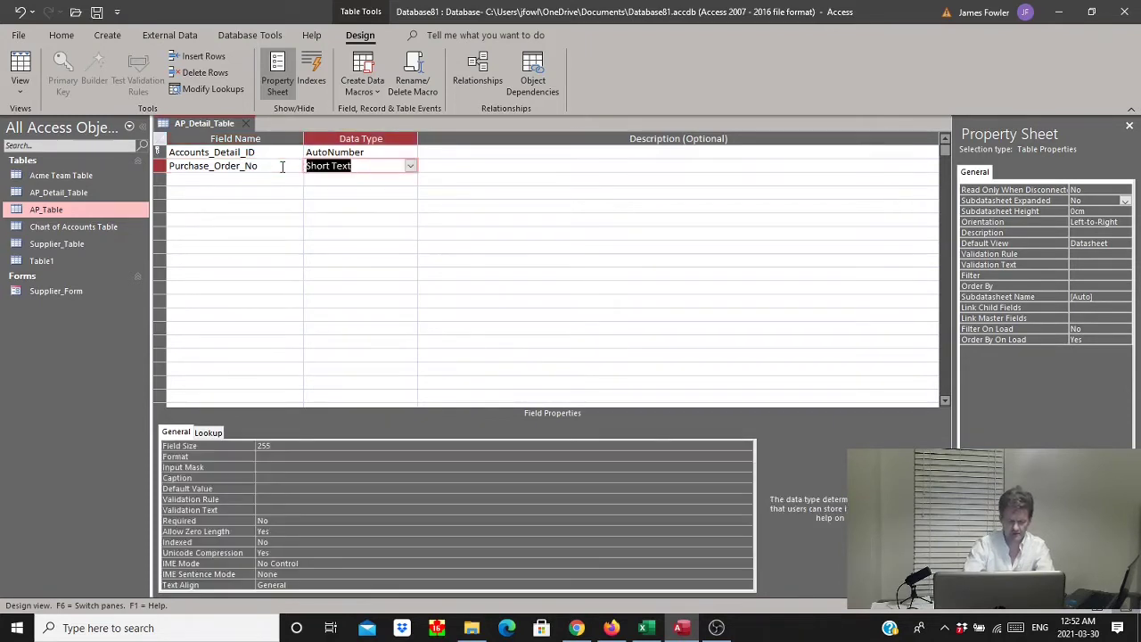
Start a Lookup Wizard for Purchase_Order_No that gets its values from the Purchase_Order_Number field of AP_Table.
left_click(409, 167)
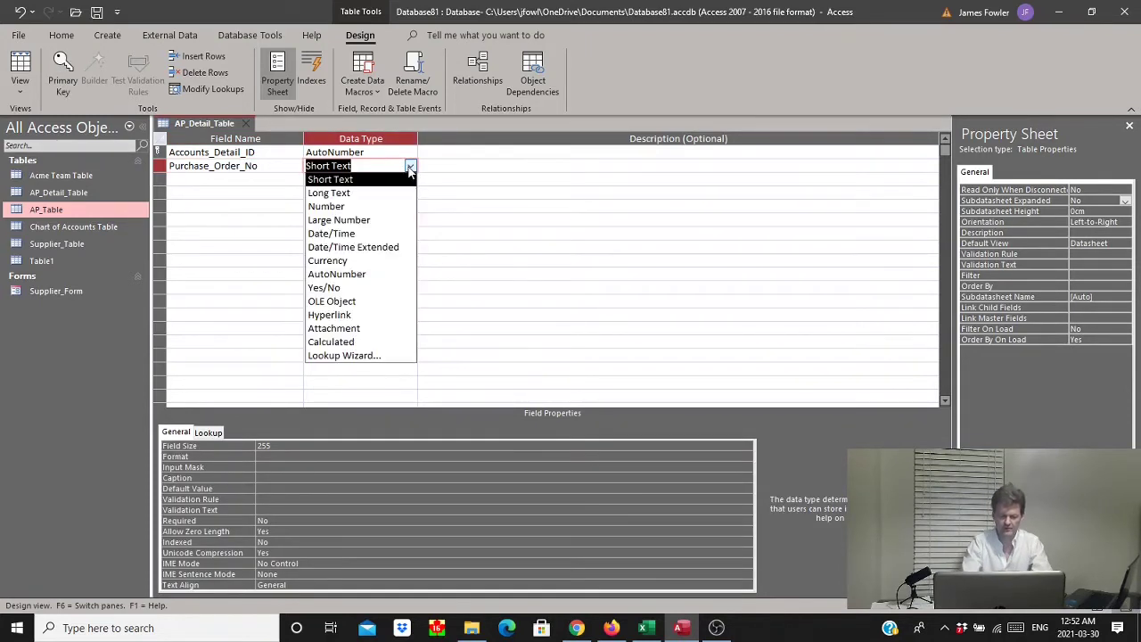
left_click(378, 355)
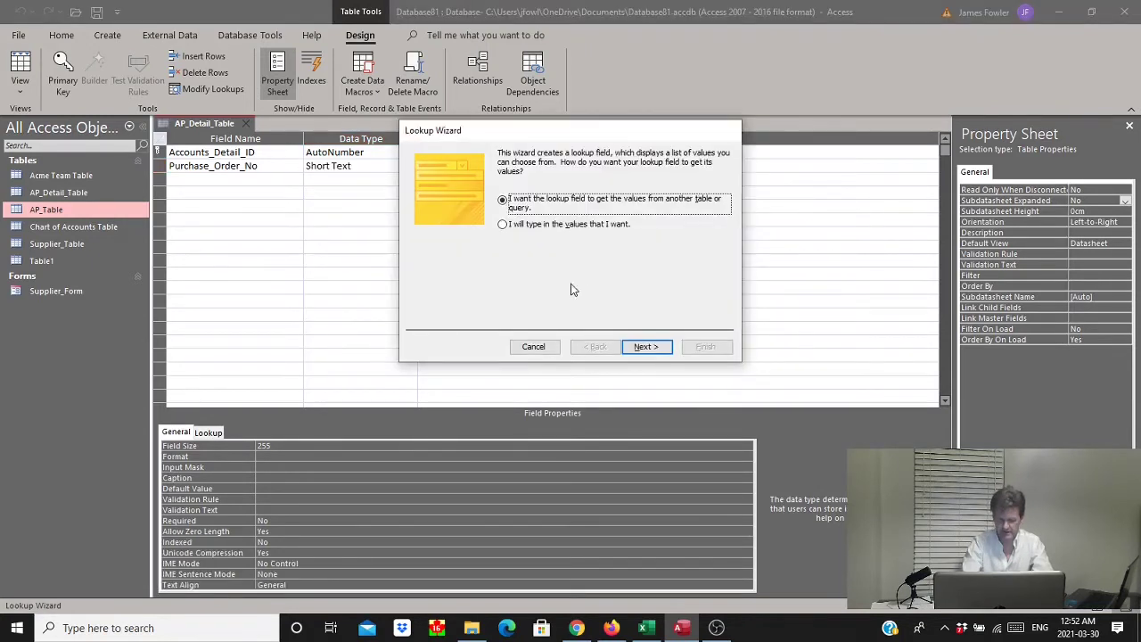
left_click(648, 348)
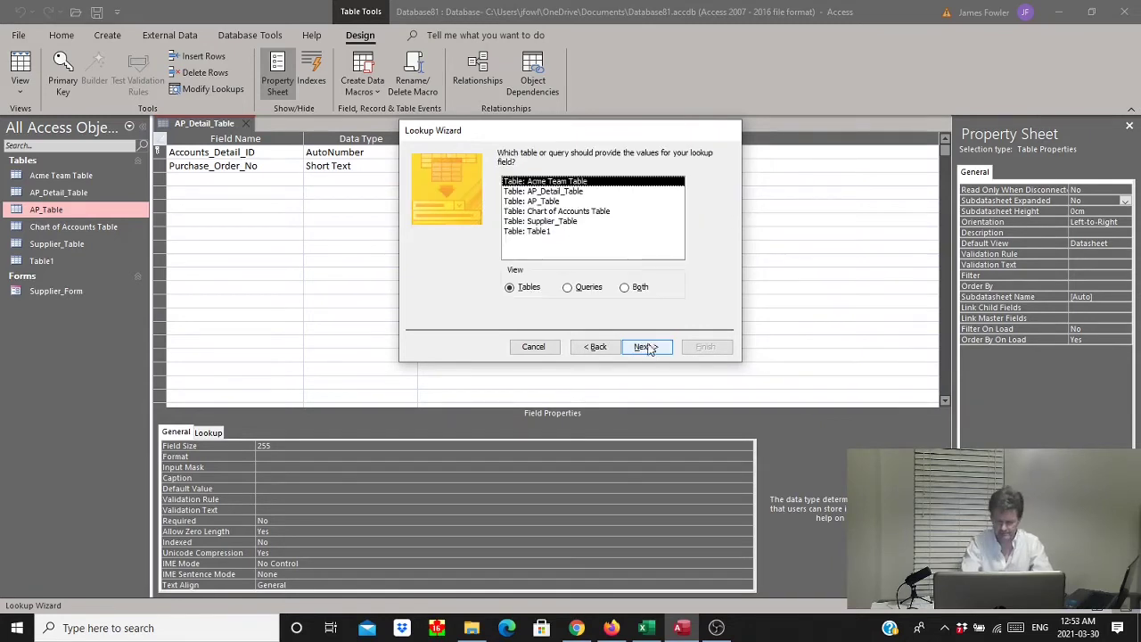
left_click(541, 203)
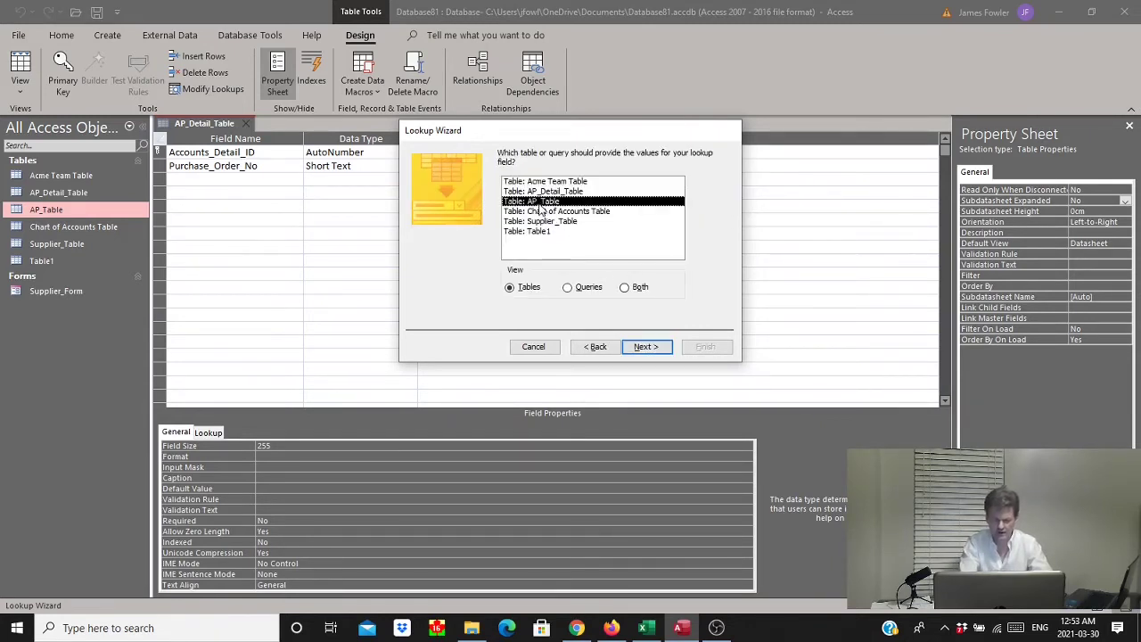
left_click(648, 350)
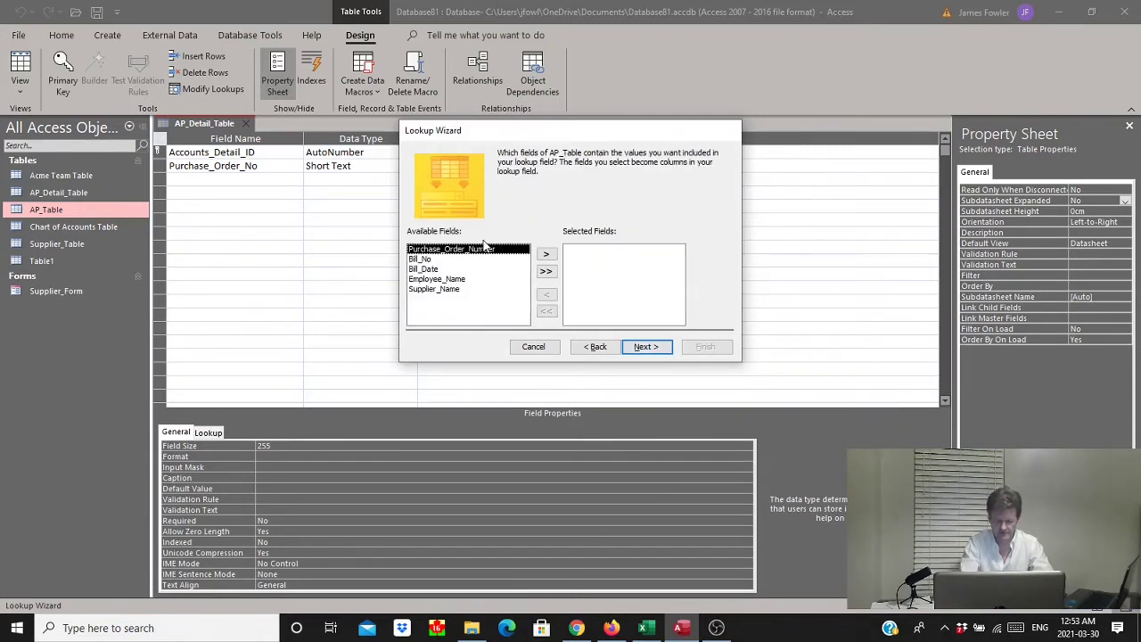
left_click(546, 254)
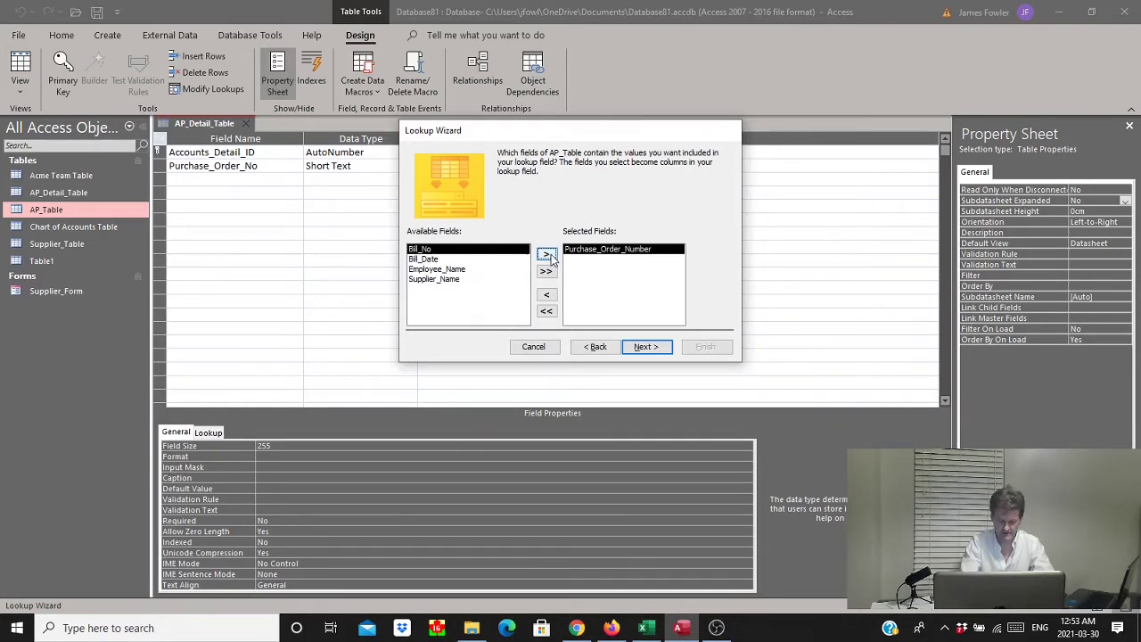
left_click(651, 349)
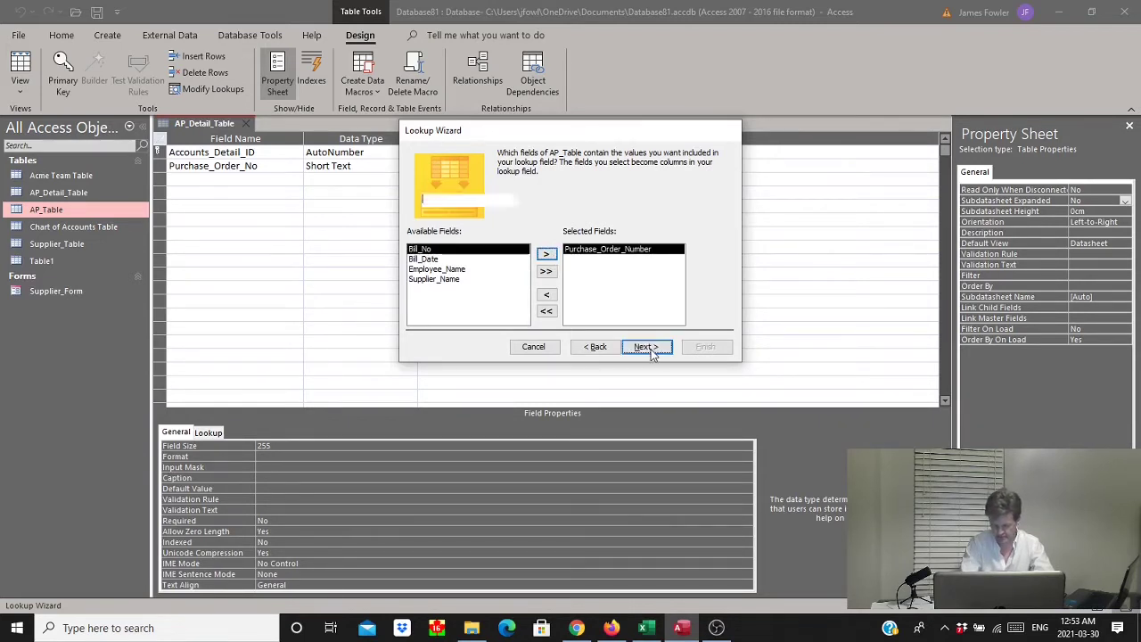
Sort the lookup list by Purchase_Order_Number in ascending order and fit its column width to the heading.
left_click(526, 199)
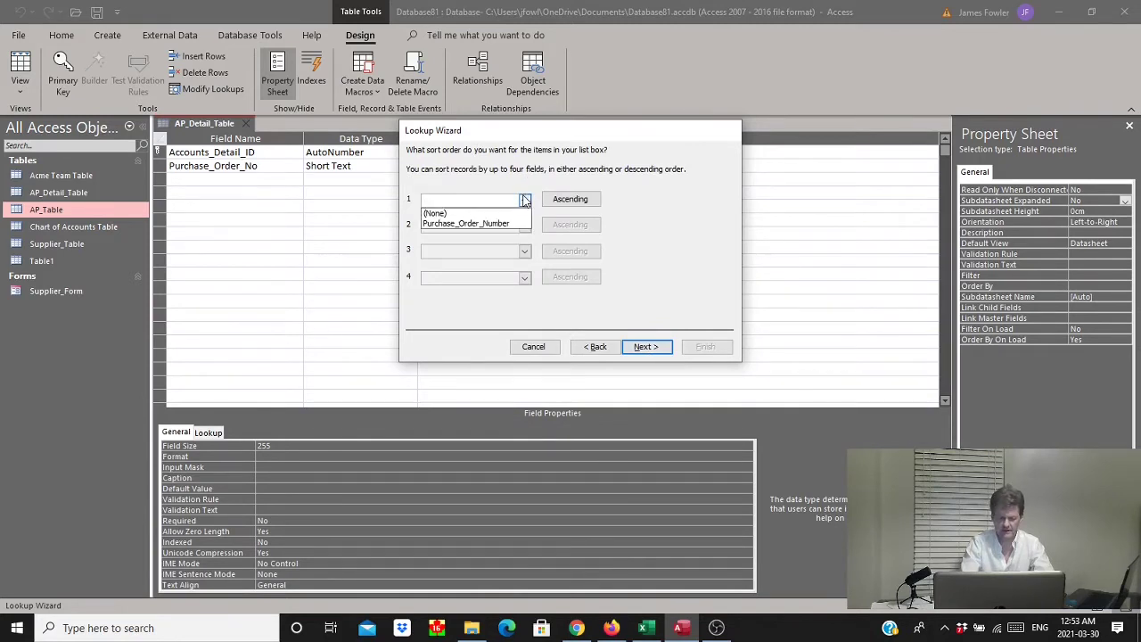
left_click(517, 224)
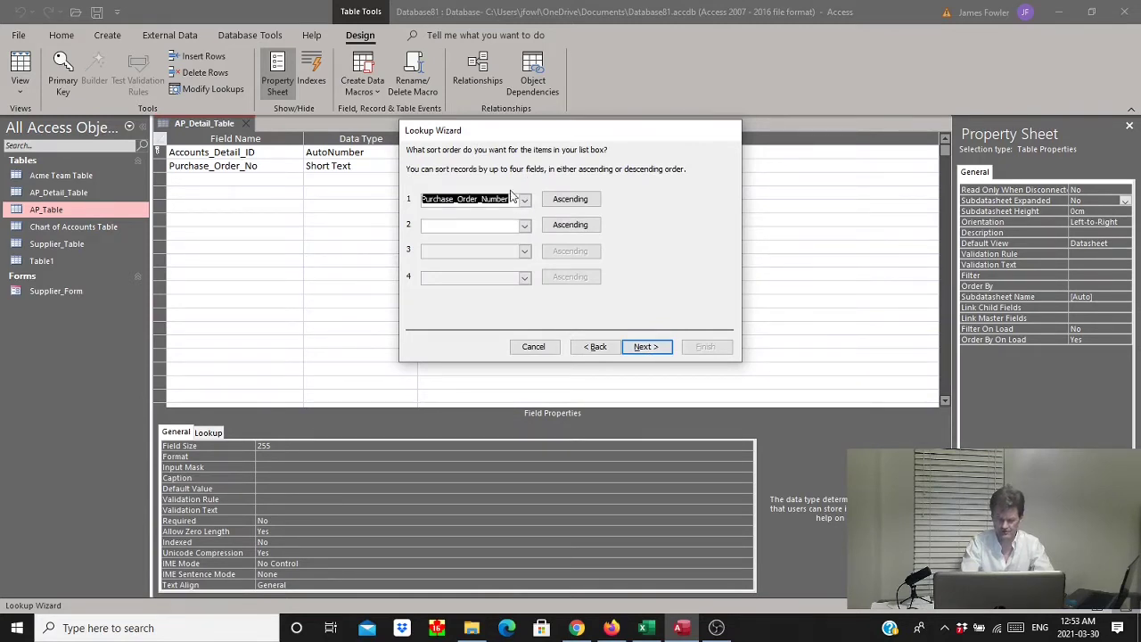
left_click(649, 347)
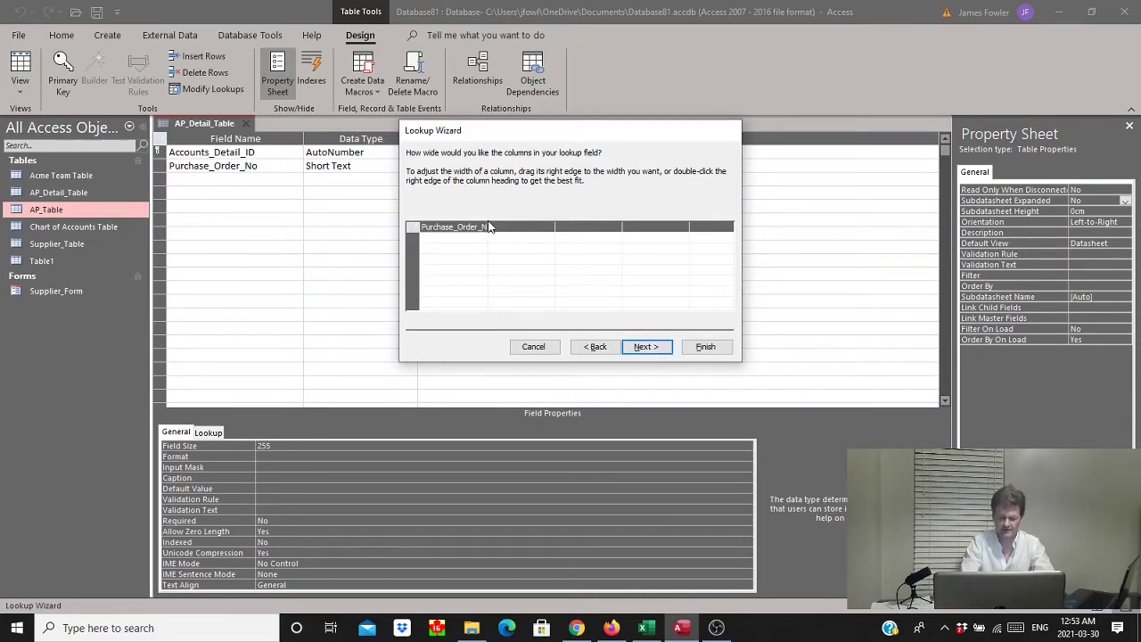
double_click(489, 226)
left_click(663, 348)
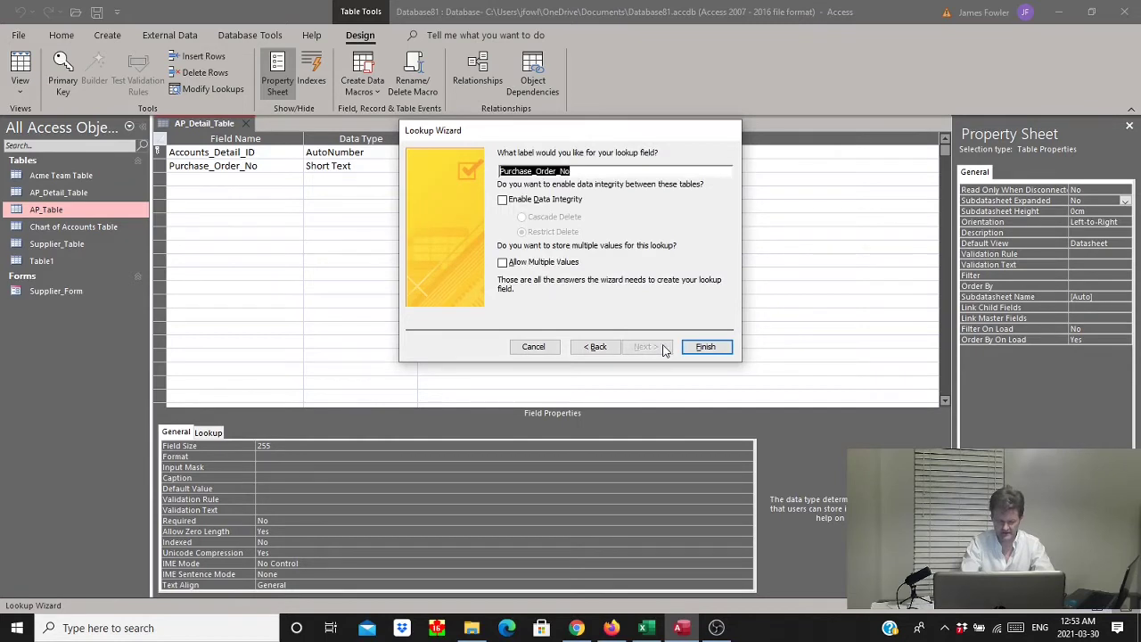
Enable data integrity with Restrict Delete for the lookup, finish the wizard and save the table, replacing its earlier version.
left_click(502, 200)
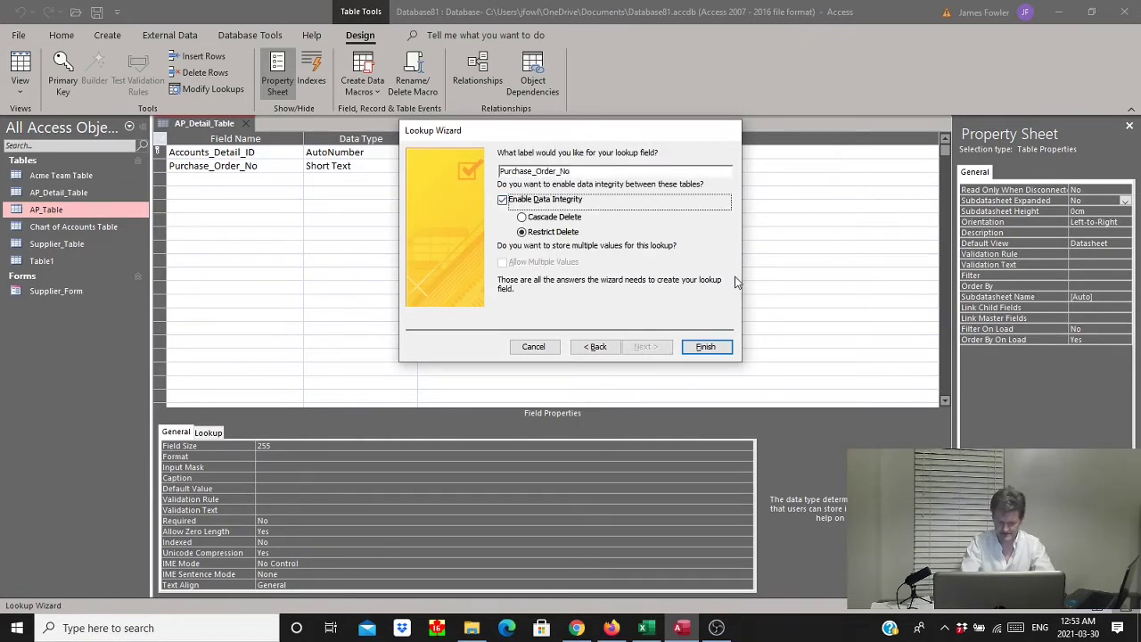
left_click(706, 347)
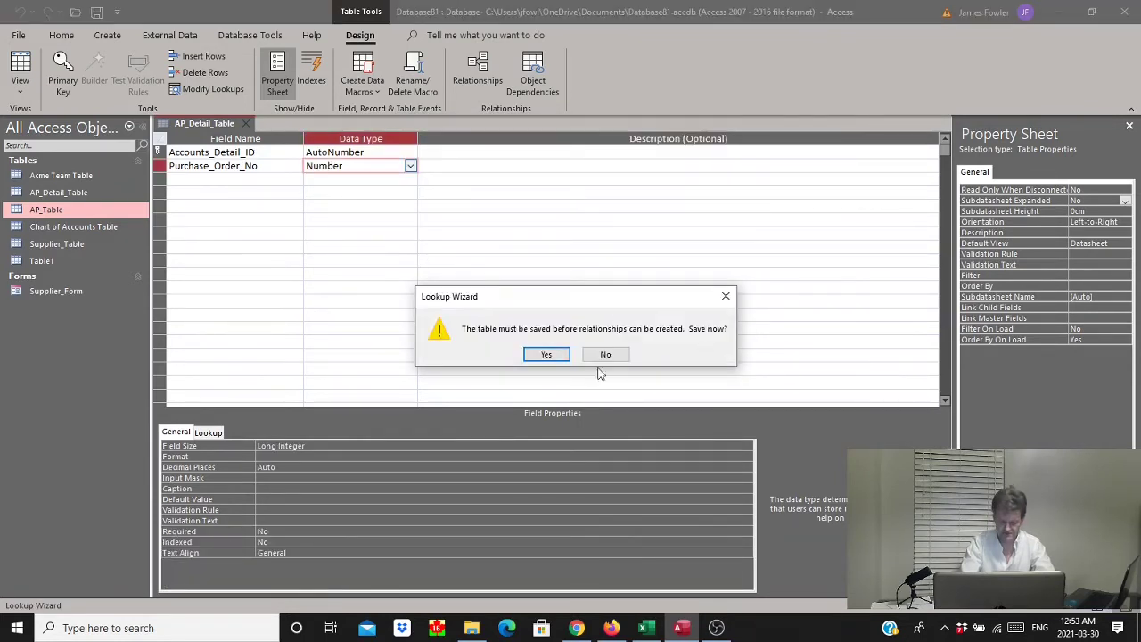
left_click(547, 354)
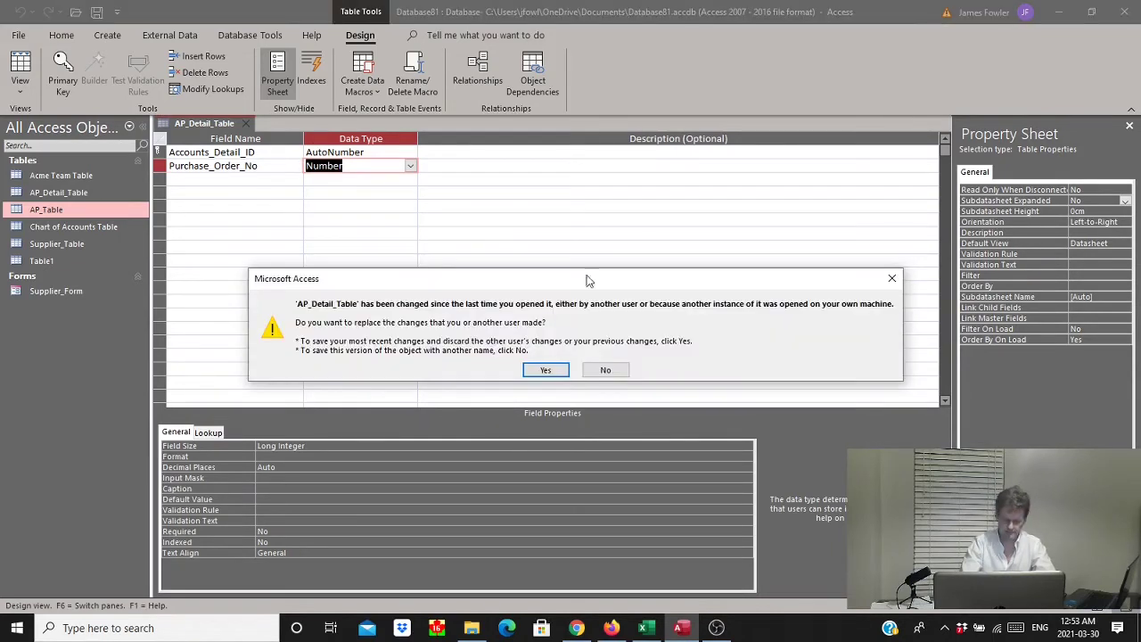
left_click(562, 369)
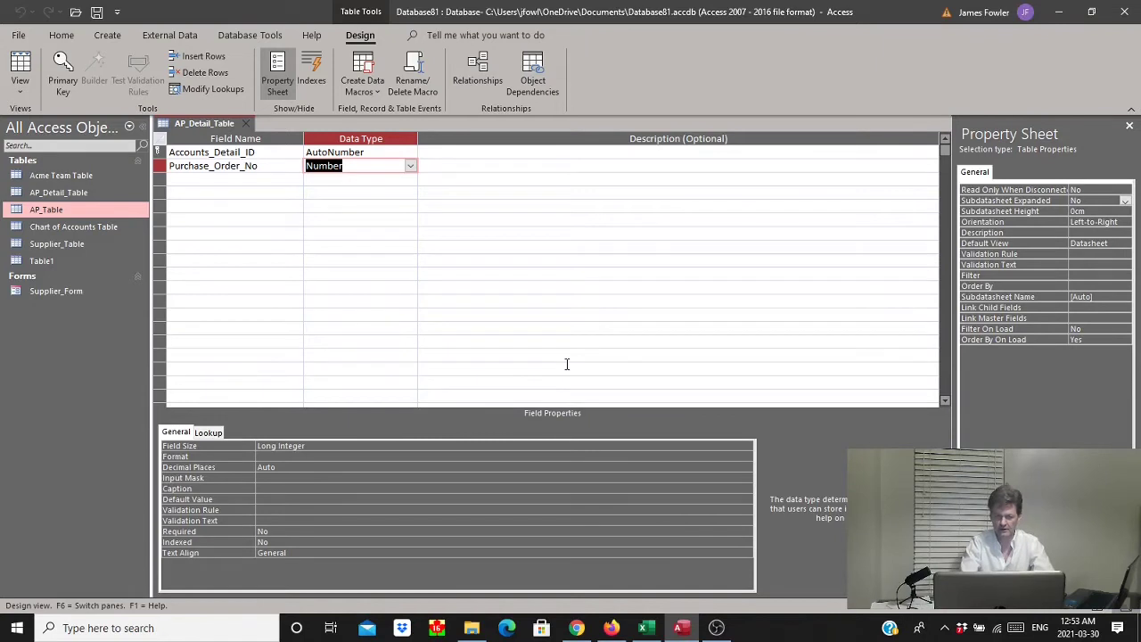
Open the database's Relationships diagram and add AP_Detail_Table to it below Supplier_Table.
left_click(246, 40)
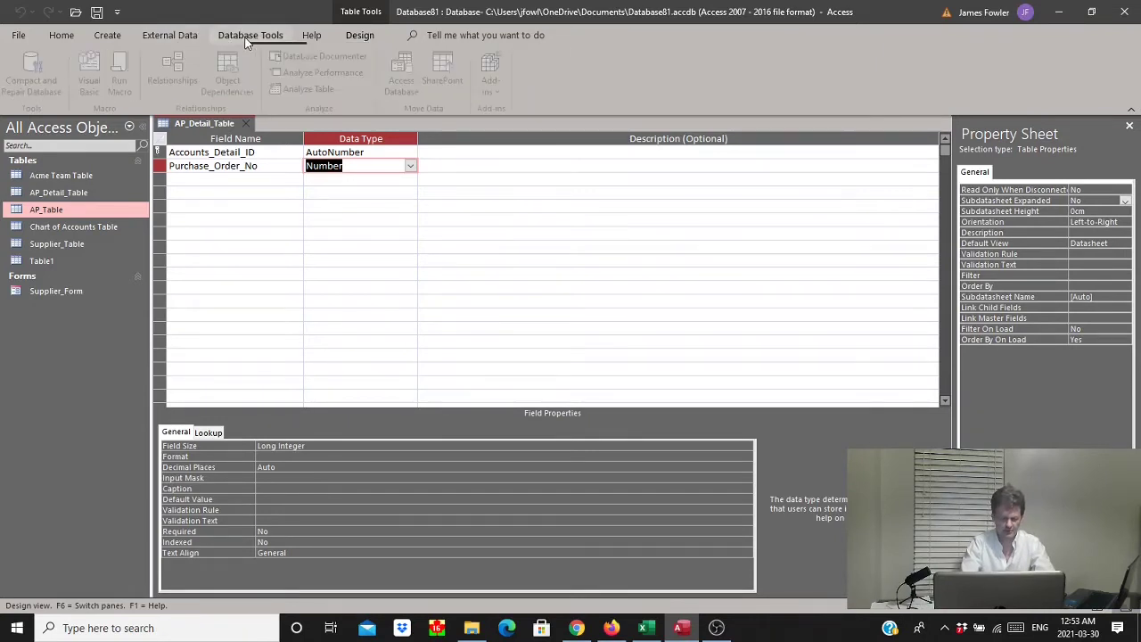
left_click(176, 72)
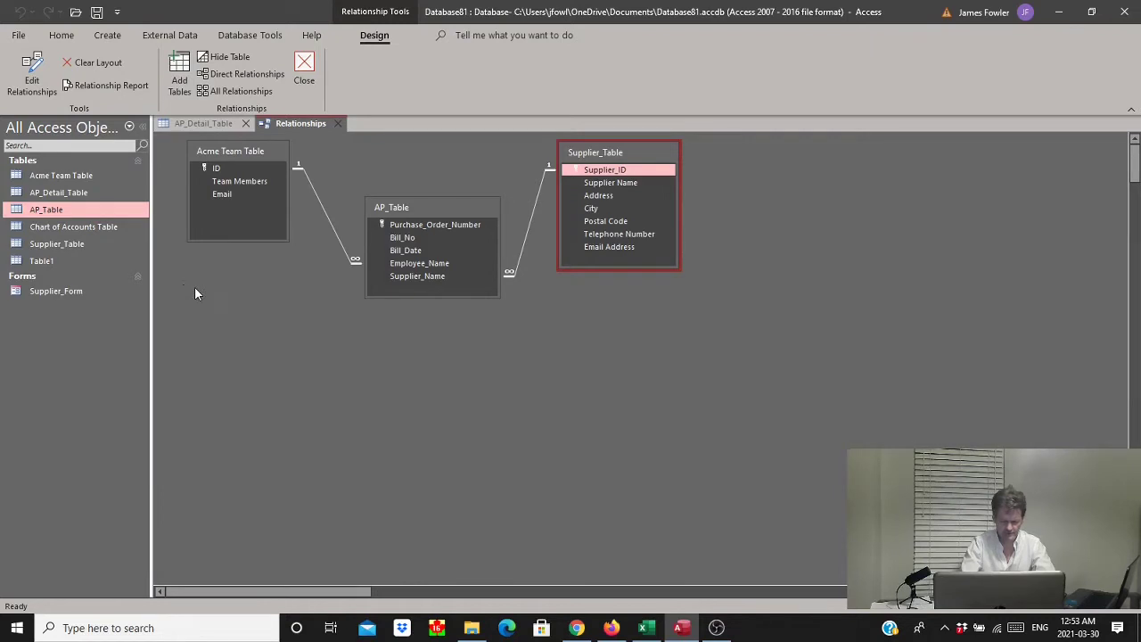
left_click(76, 197)
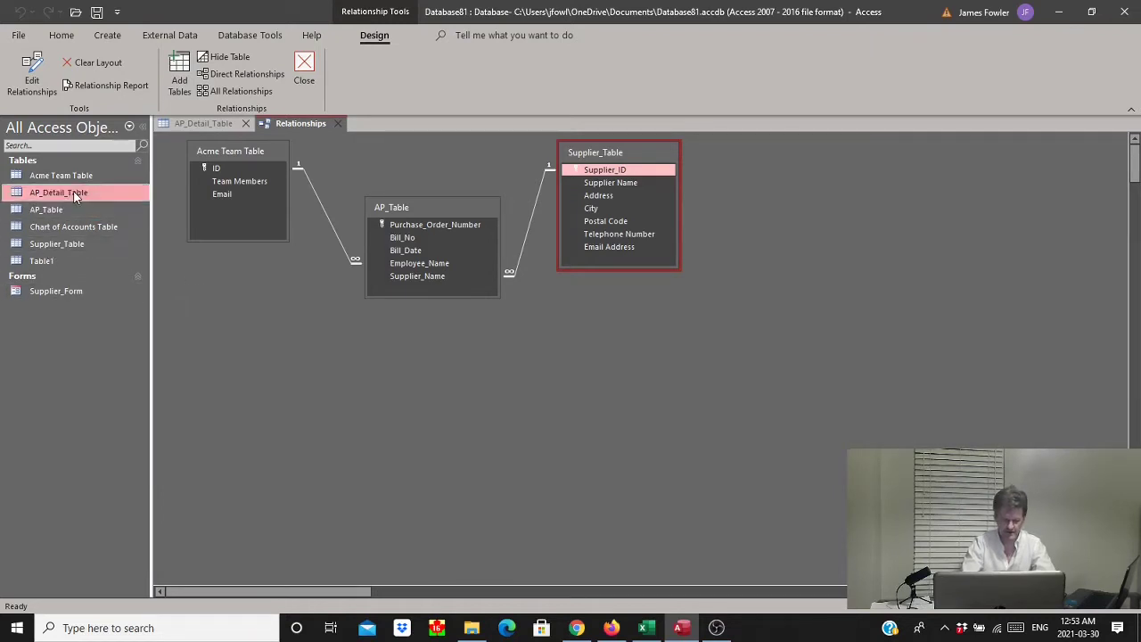
left_click_drag(76, 197, 626, 390)
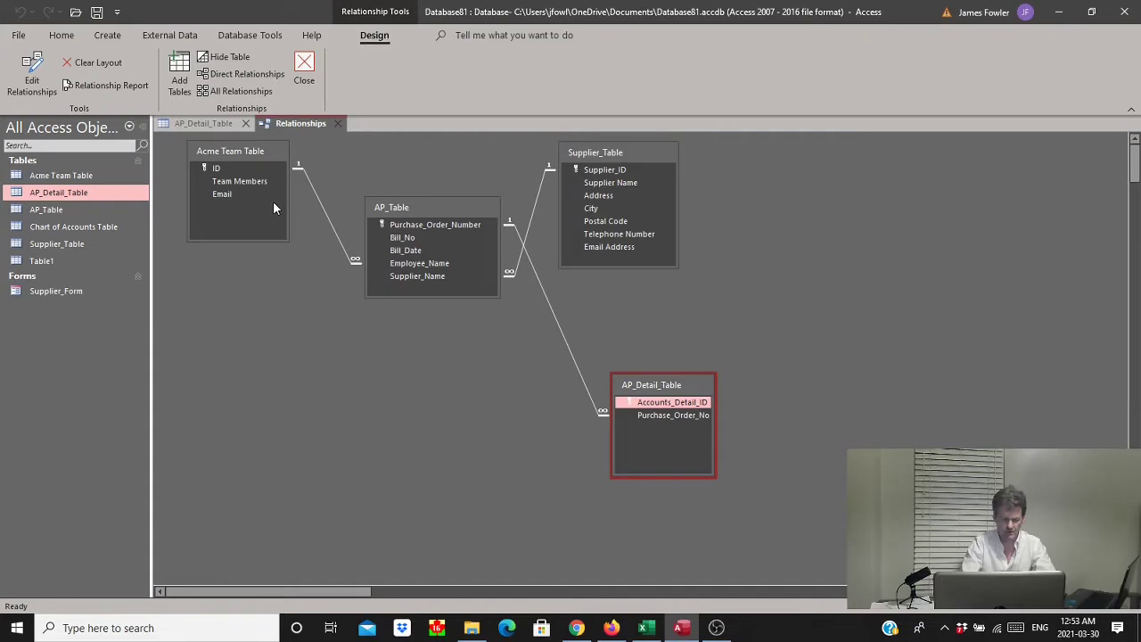
Rearrange the Relationships diagram: lower Acme Team Table and AP_Table, and place AP_Detail_Table above Acme Team Table.
left_click_drag(251, 155, 262, 374)
left_click(393, 211)
left_click_drag(394, 210, 395, 278)
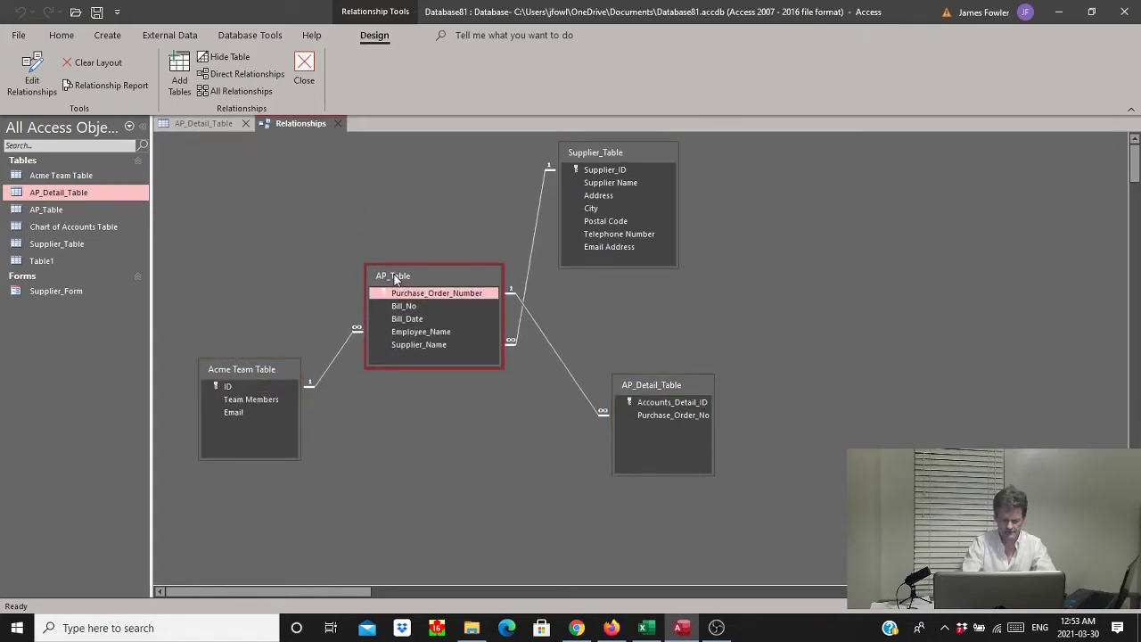
left_click(637, 396)
left_click_drag(637, 396, 213, 172)
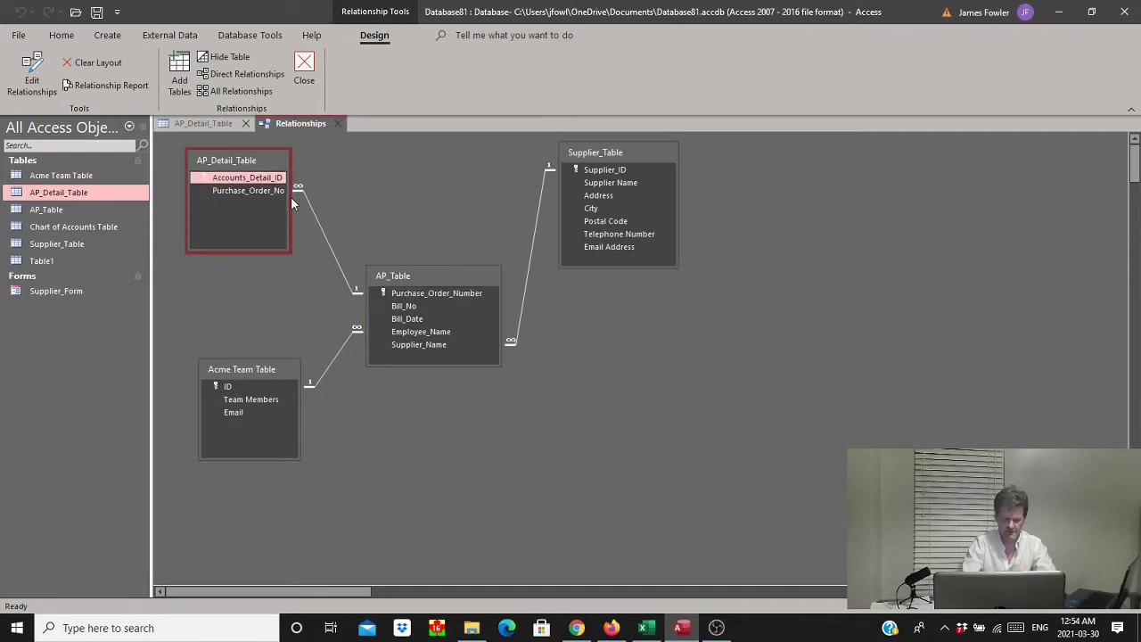
Widen AP_Detail_Table in the diagram, shift AP_Table slightly toward Supplier_Table, and close the diagram, saving its layout.
left_click_drag(290, 202, 327, 195)
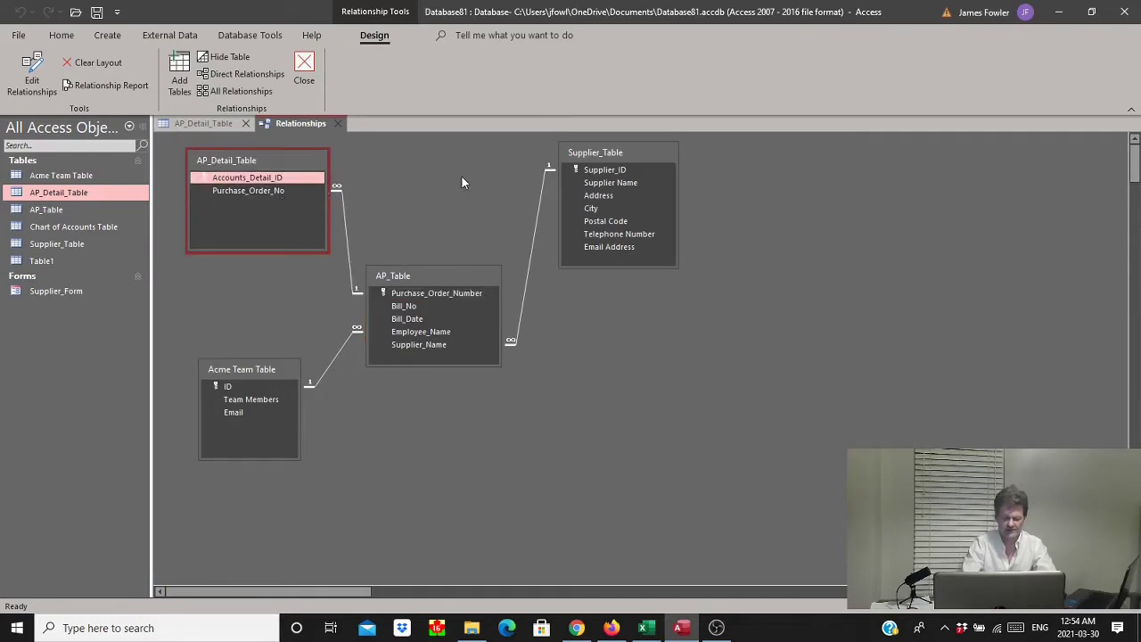
left_click(462, 268)
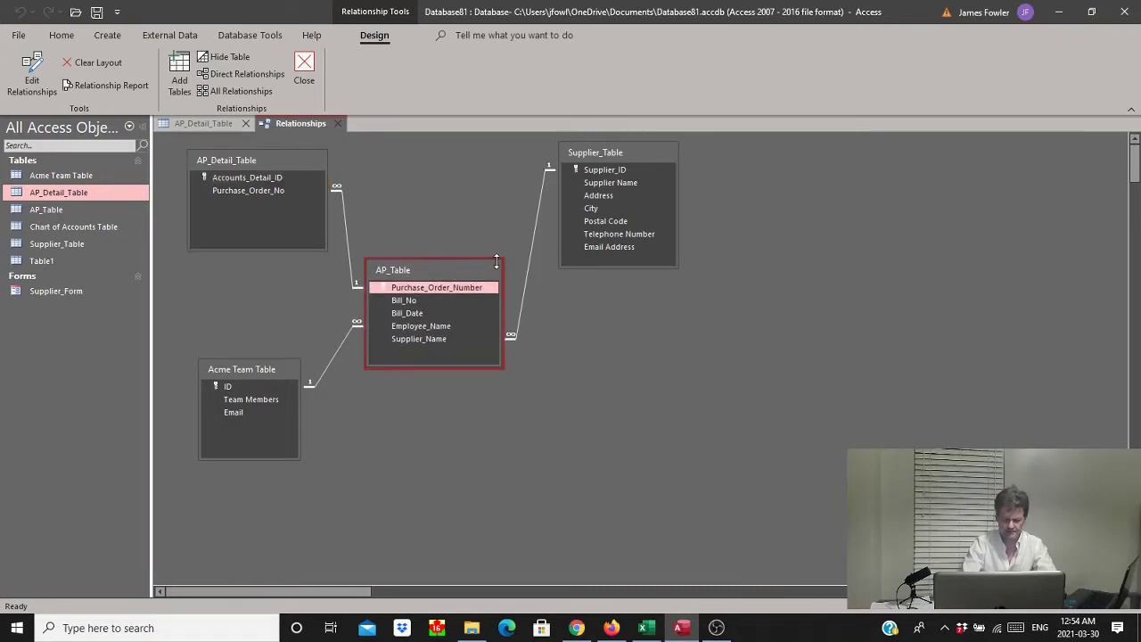
left_click_drag(481, 271, 505, 264)
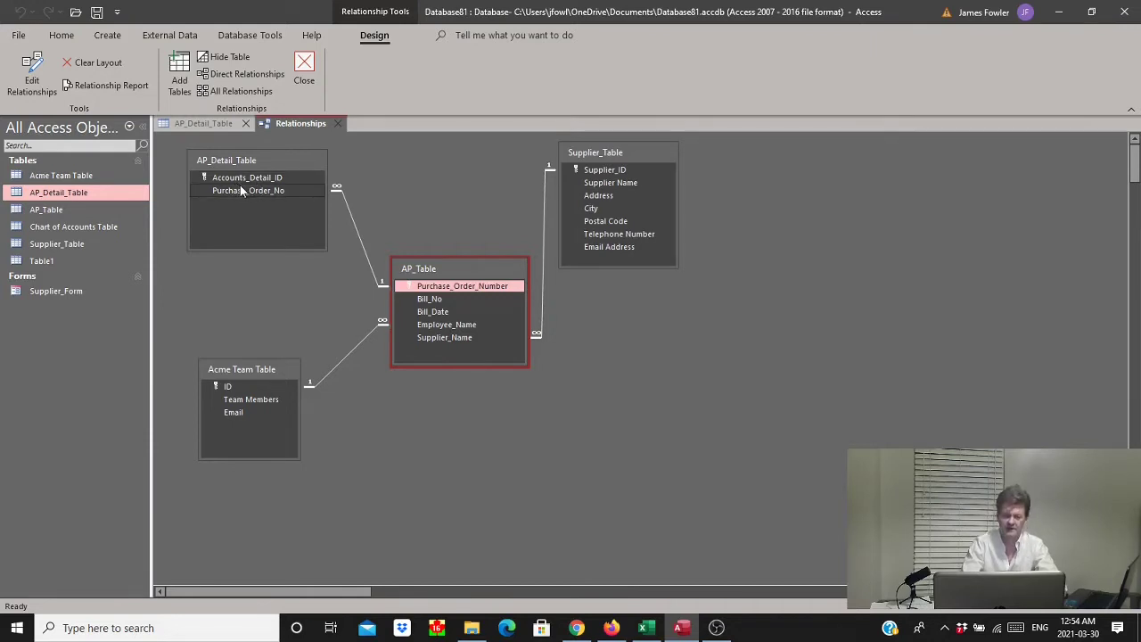
left_click(304, 67)
left_click(517, 355)
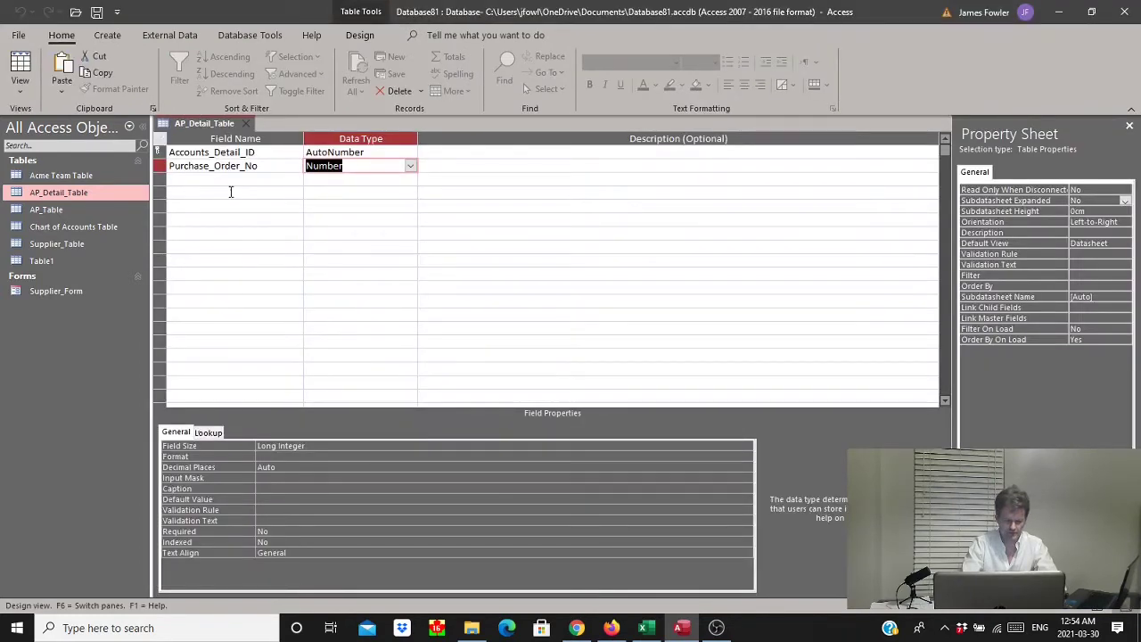
Add a third field named Description to AP_Detail_Table.
left_click(240, 177)
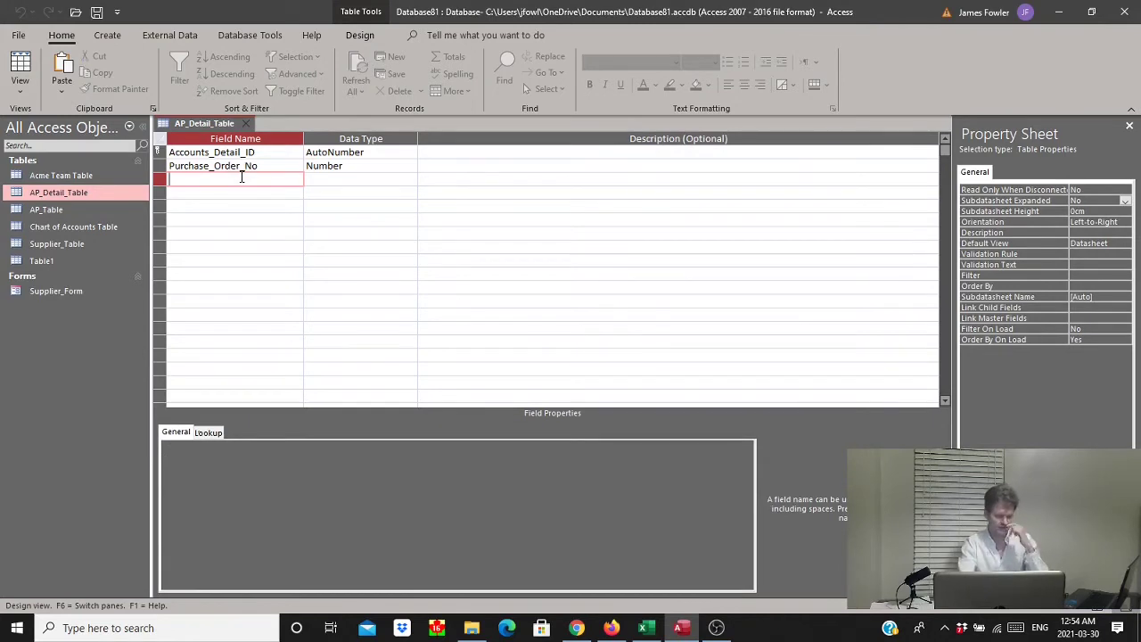
type("Des")
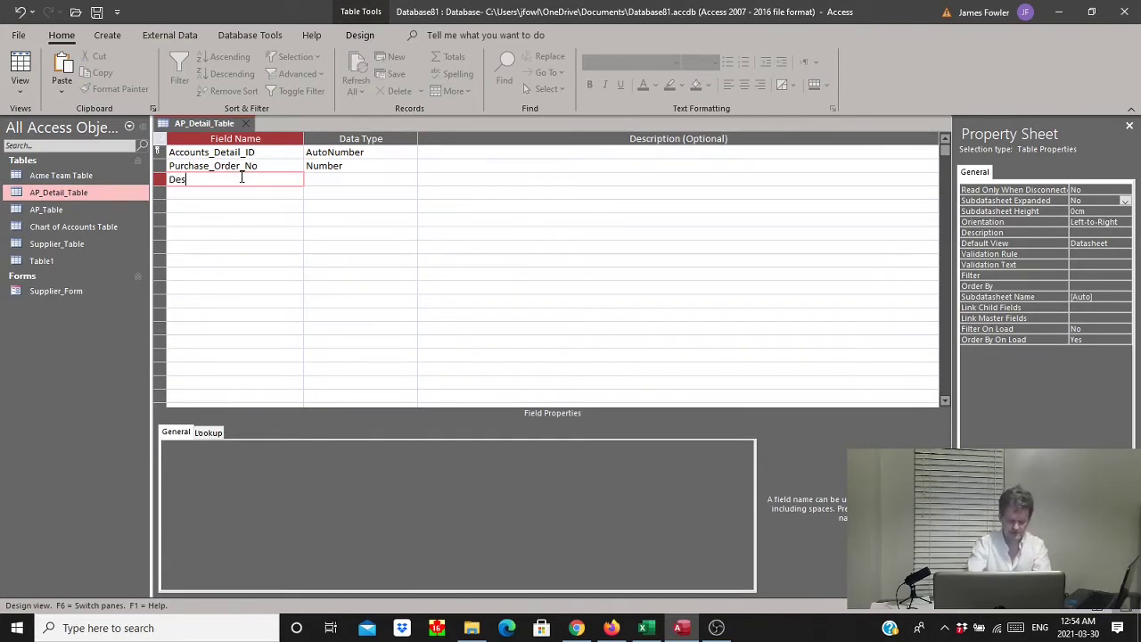
type("cription")
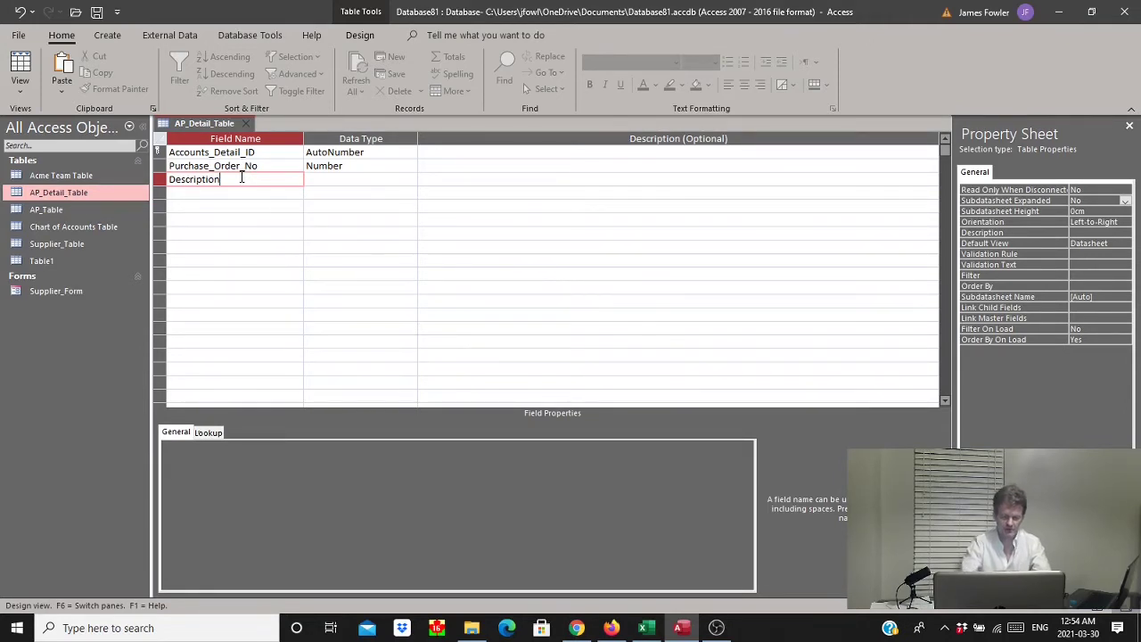
key("Tab")
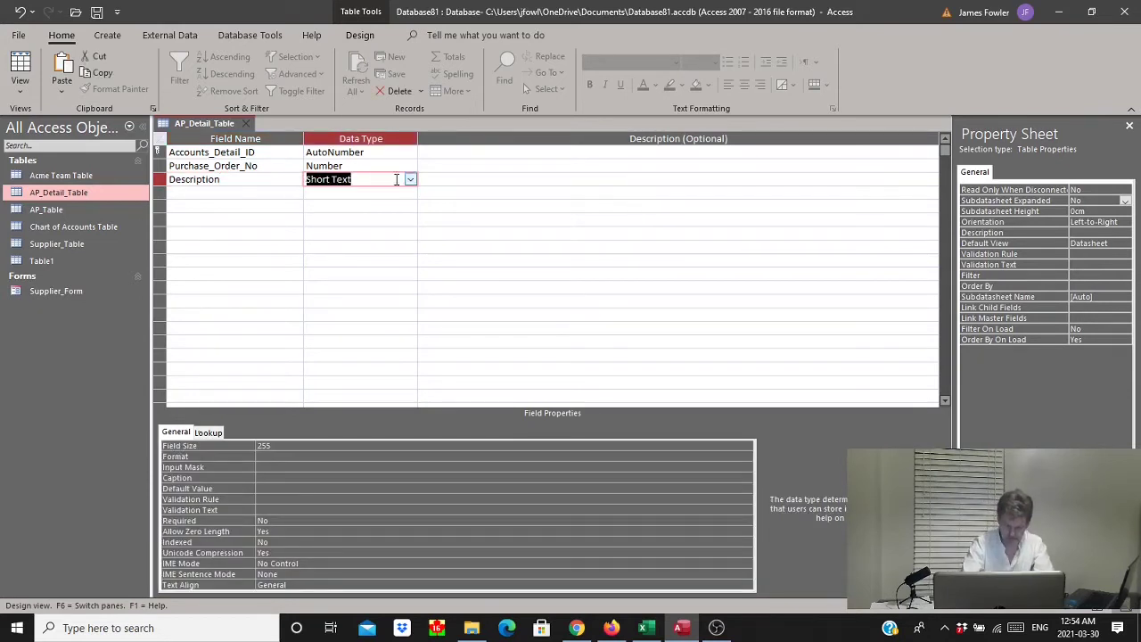
Start the Lookup Wizard for the Description field, getting its values from the Chart of Accounts Table.
left_click(410, 179)
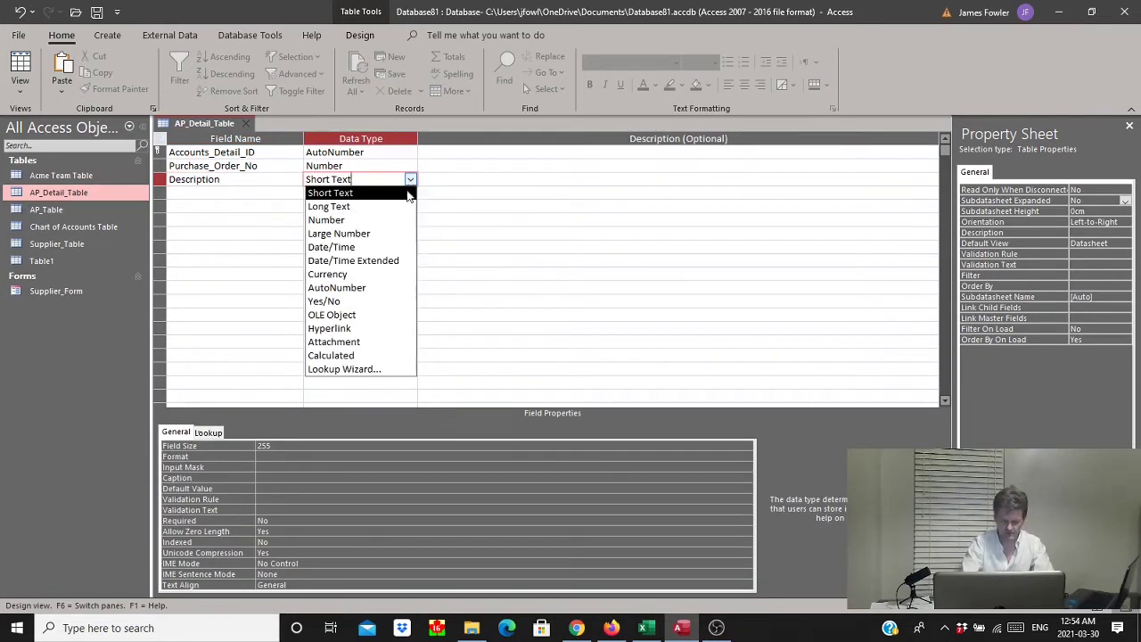
left_click(382, 369)
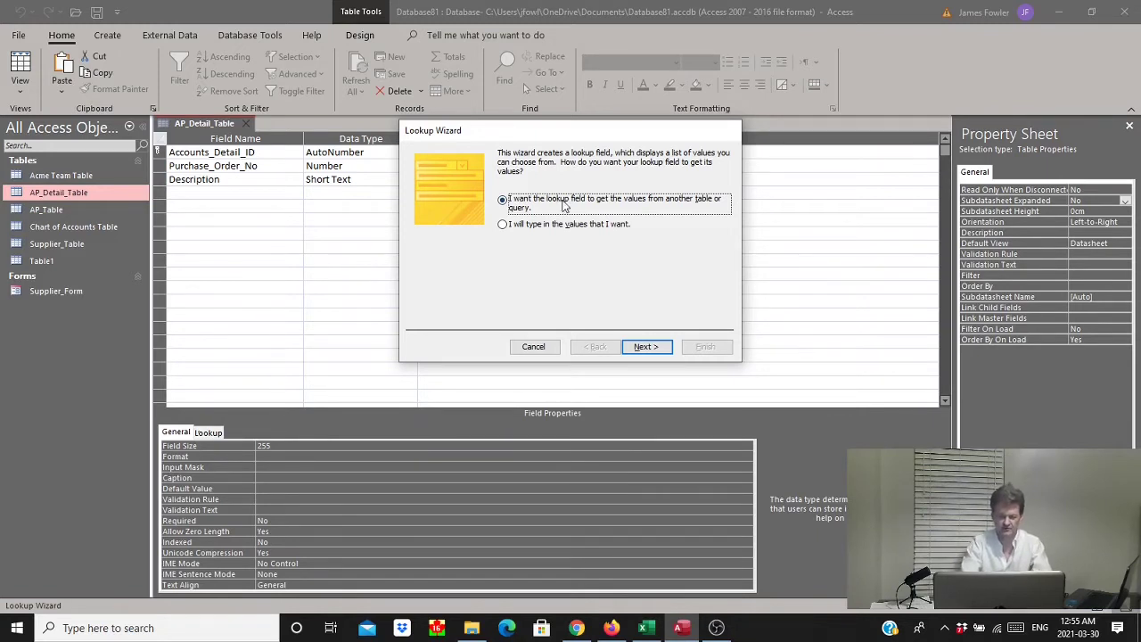
left_click(646, 347)
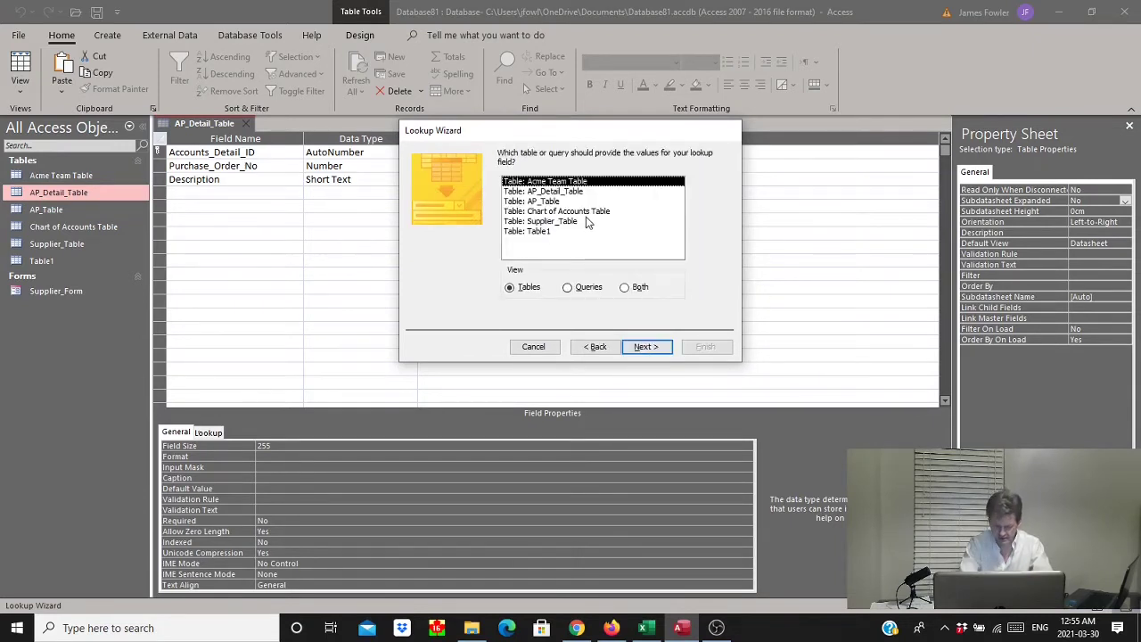
left_click(586, 214)
left_click(659, 346)
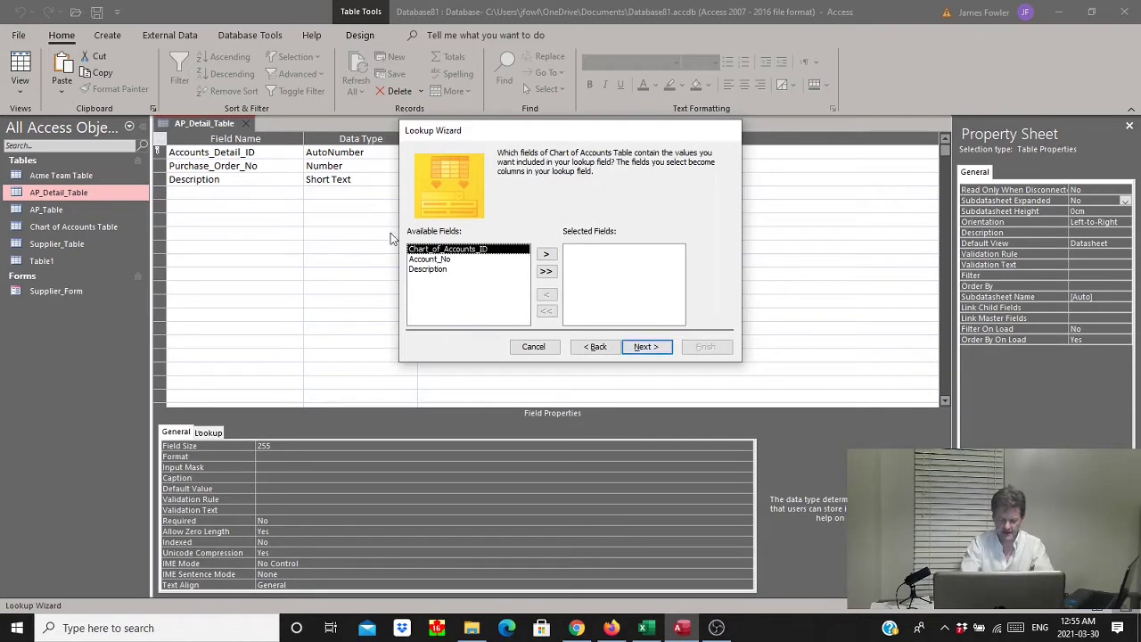
Include the Chart_of_Accounts_ID and Description fields as columns of the lookup.
left_click(547, 254)
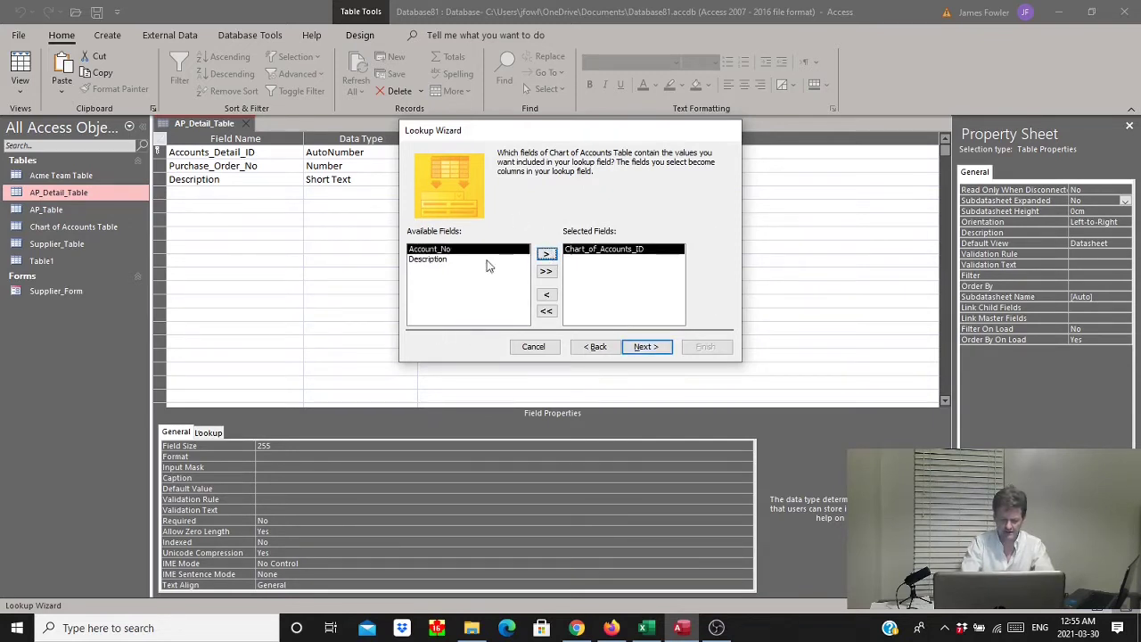
left_click(417, 260)
left_click(547, 255)
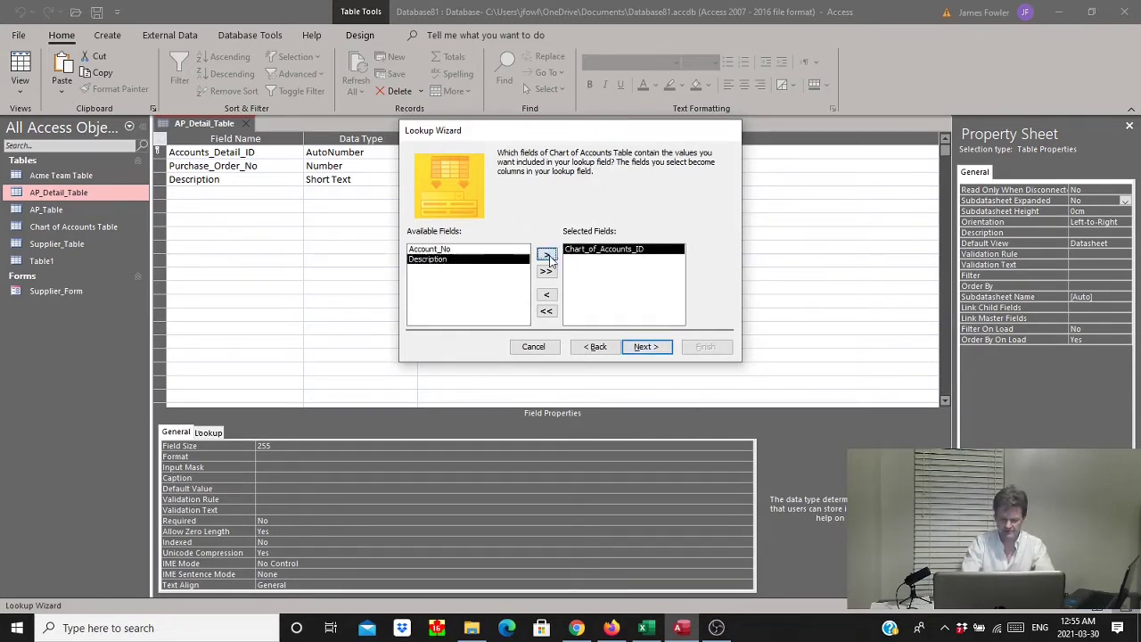
left_click(650, 349)
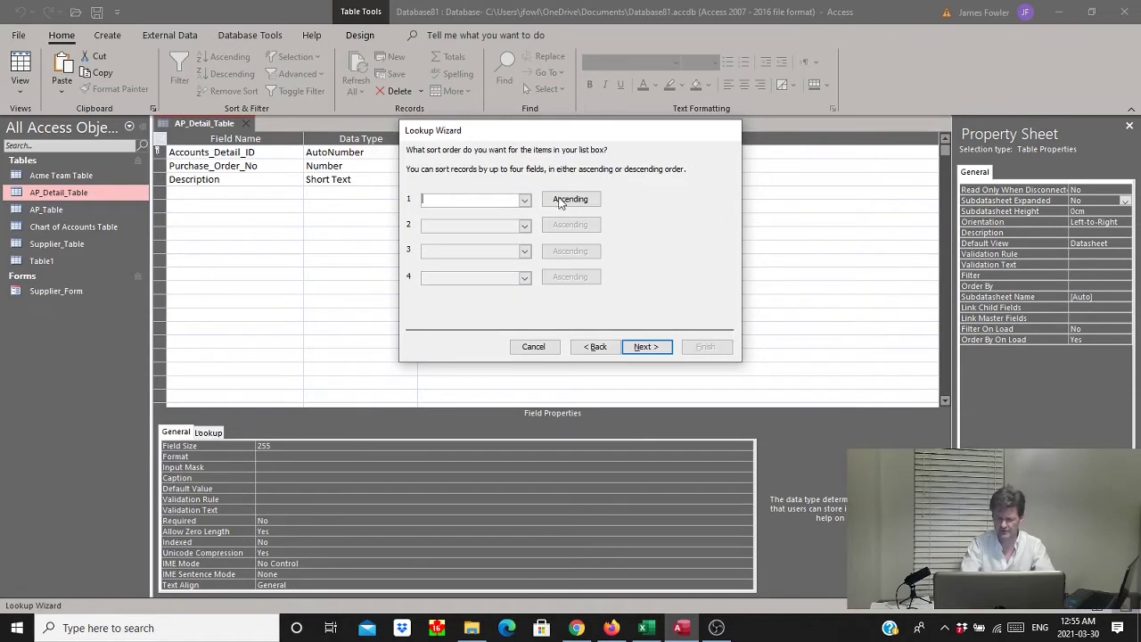
Sort the lookup list by Description in ascending order and fit the column width to its longest entry.
left_click(525, 201)
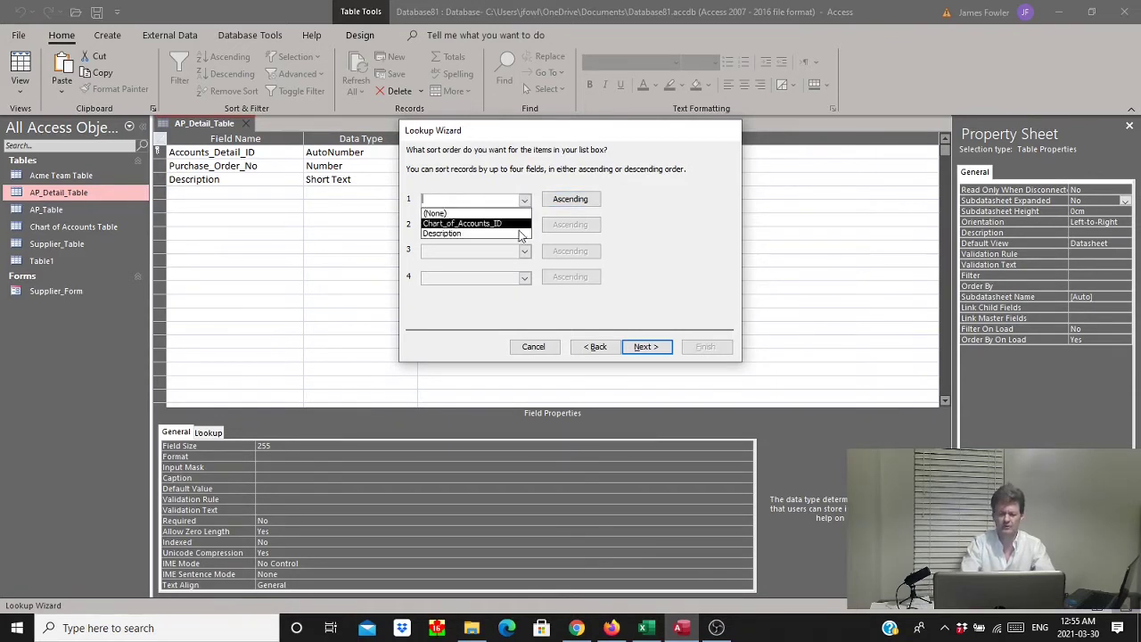
left_click(520, 233)
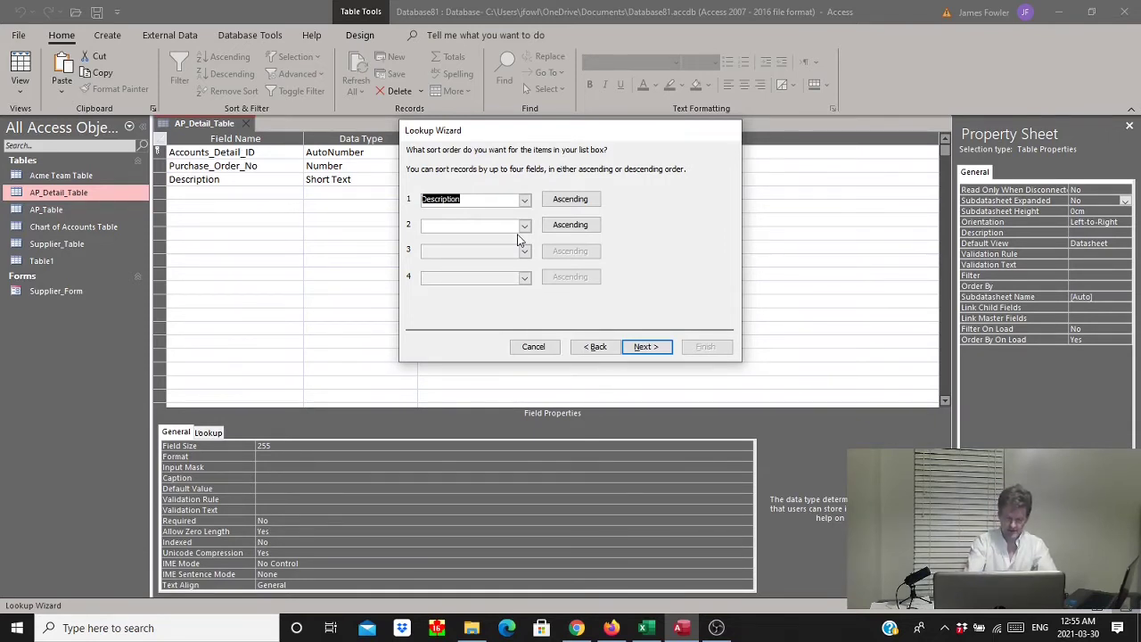
left_click(657, 350)
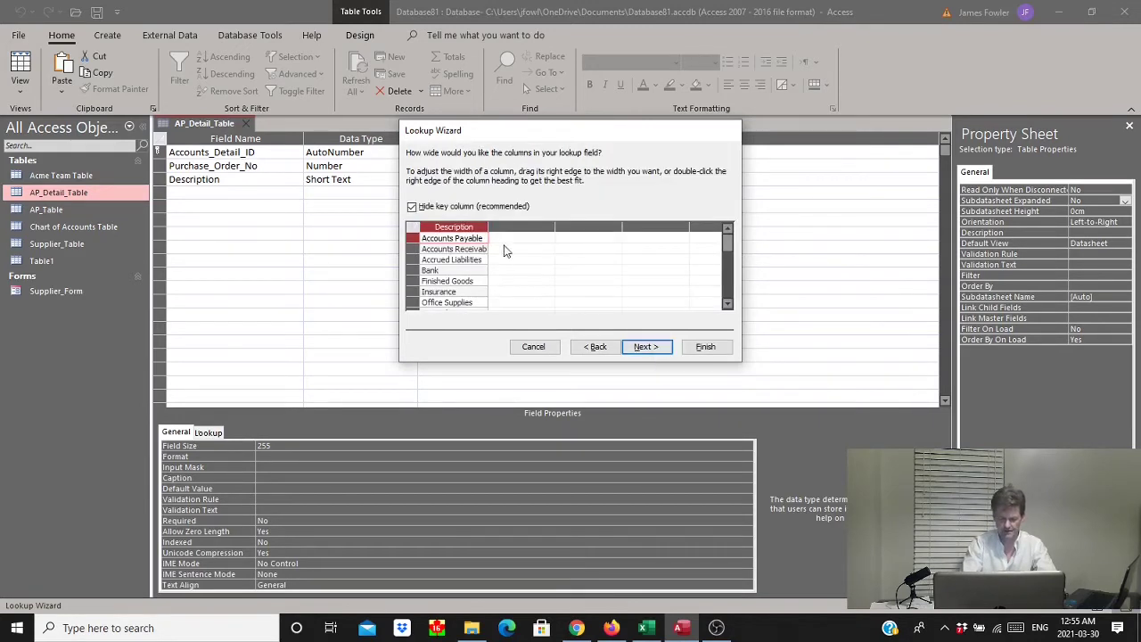
double_click(488, 226)
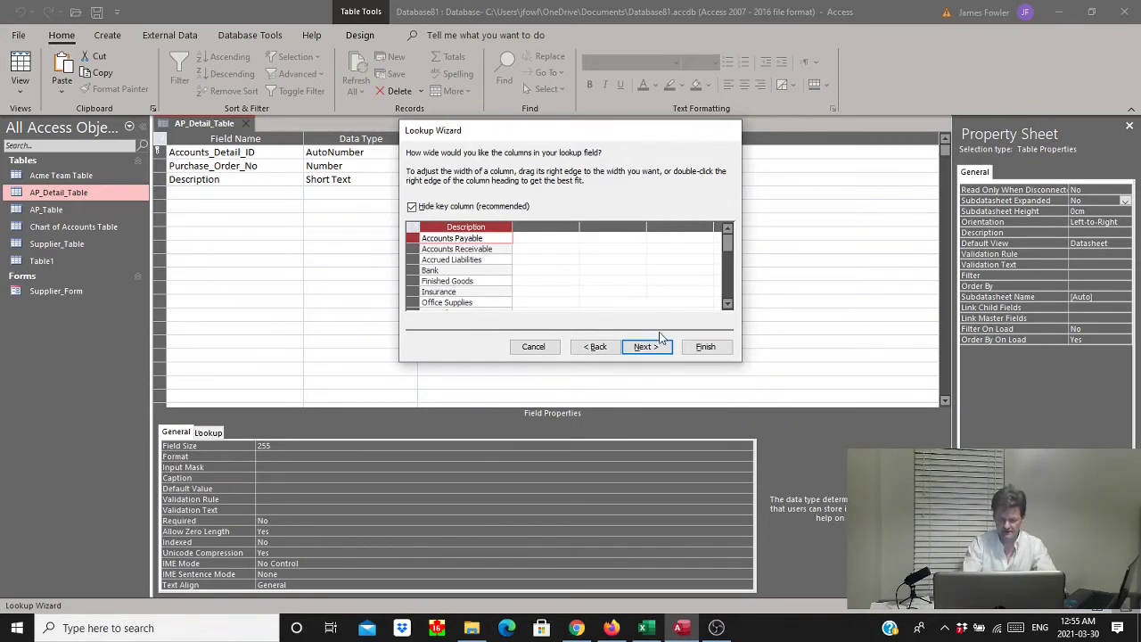
left_click(645, 347)
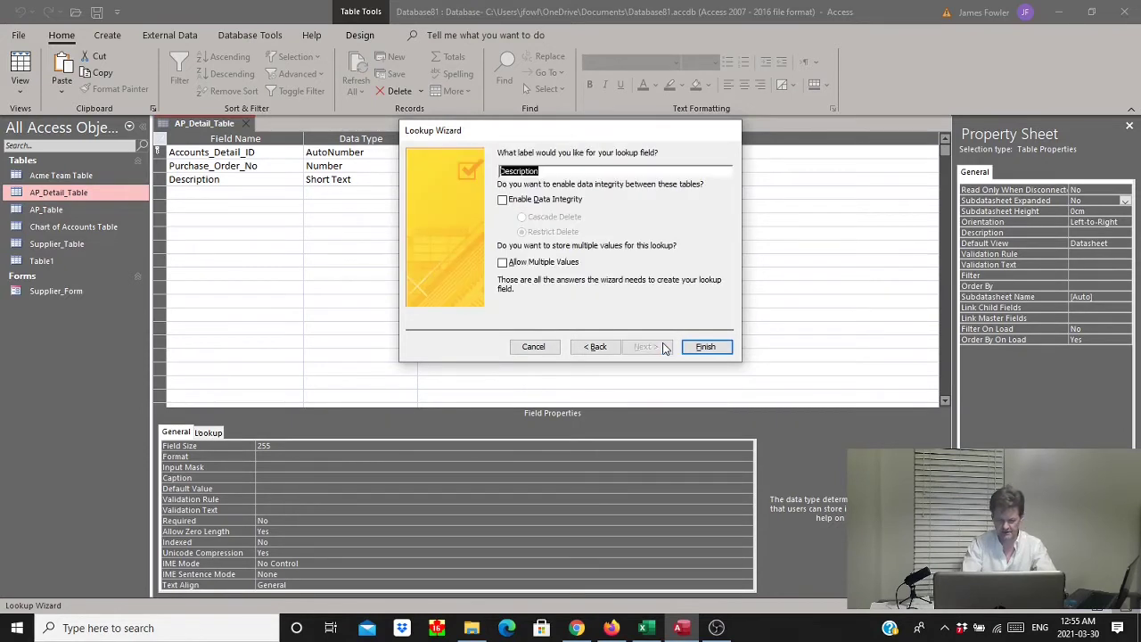
Enable data integrity with Restrict Delete for the Description lookup, finish the wizard and save AP_Detail_Table, replacing its earlier version.
left_click(502, 199)
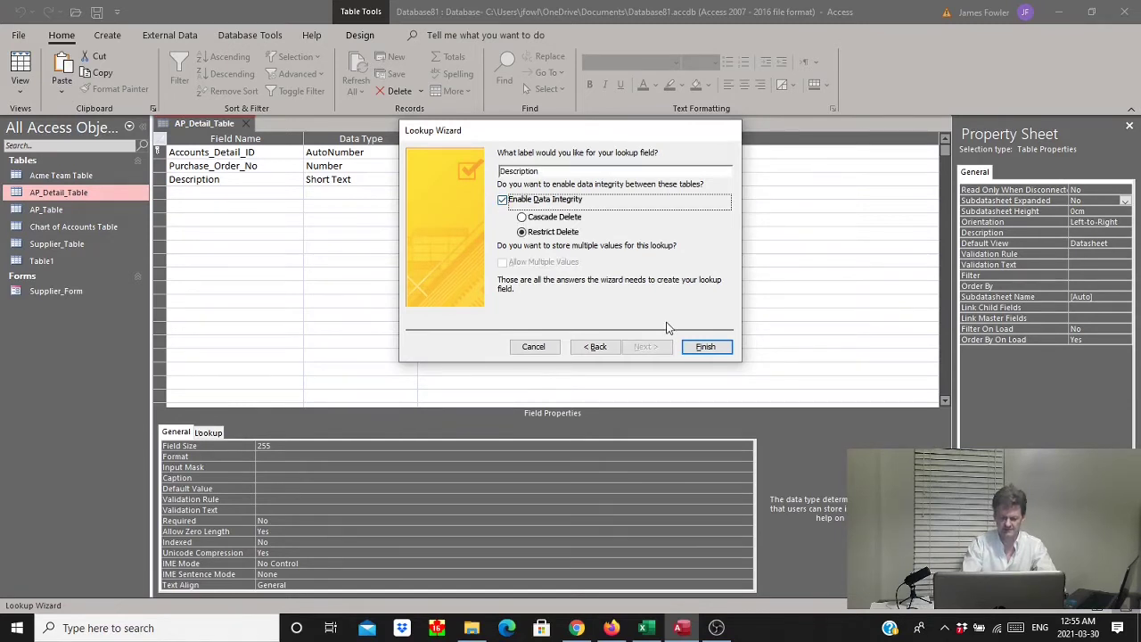
left_click(705, 347)
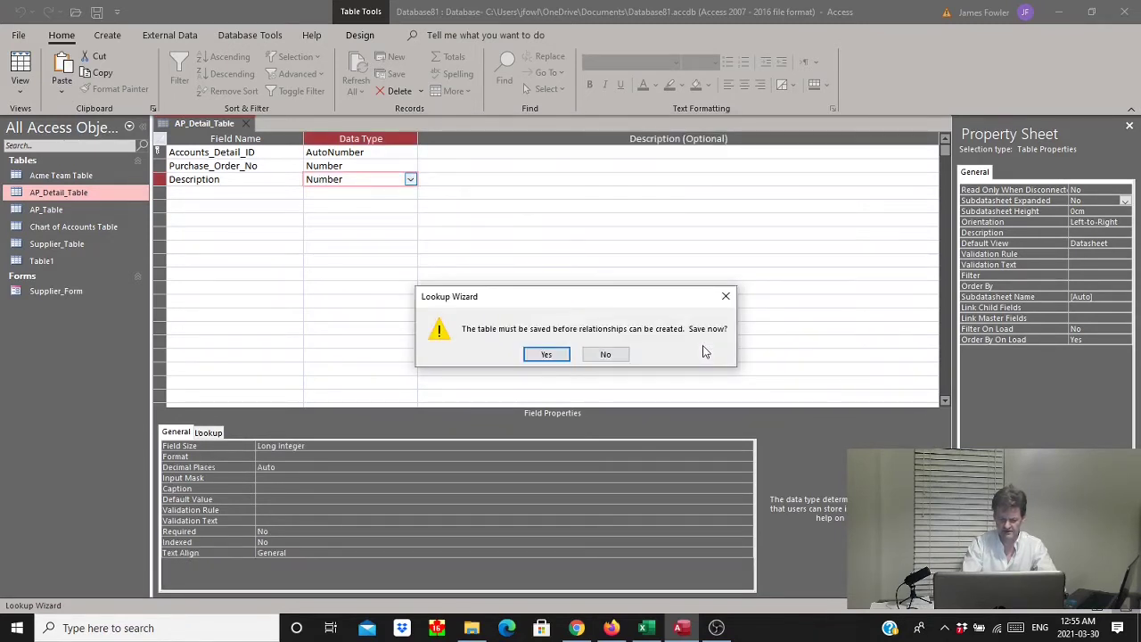
left_click(541, 354)
left_click(96, 12)
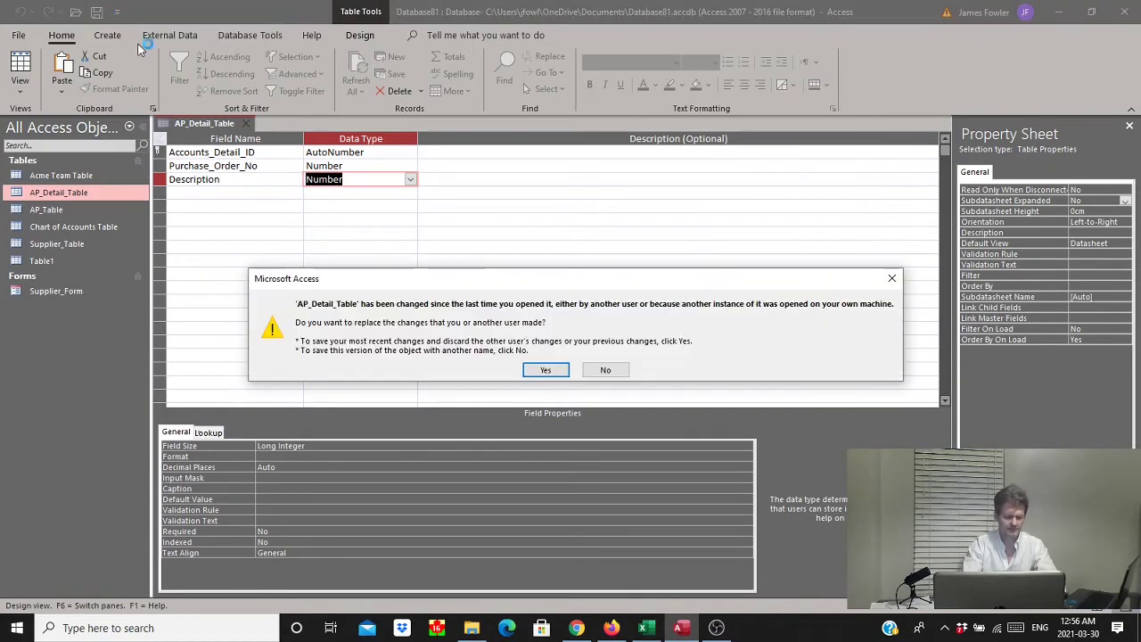
left_click(562, 369)
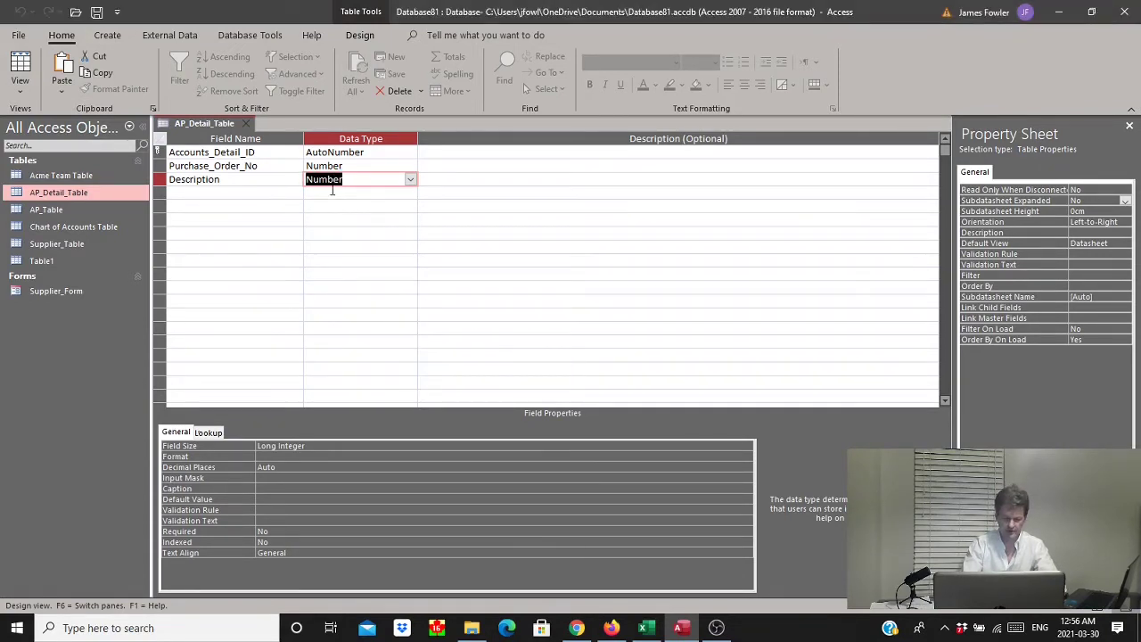
Open the Relationships diagram and add Chart of Accounts Table to it below AP_Detail_Table.
left_click(237, 38)
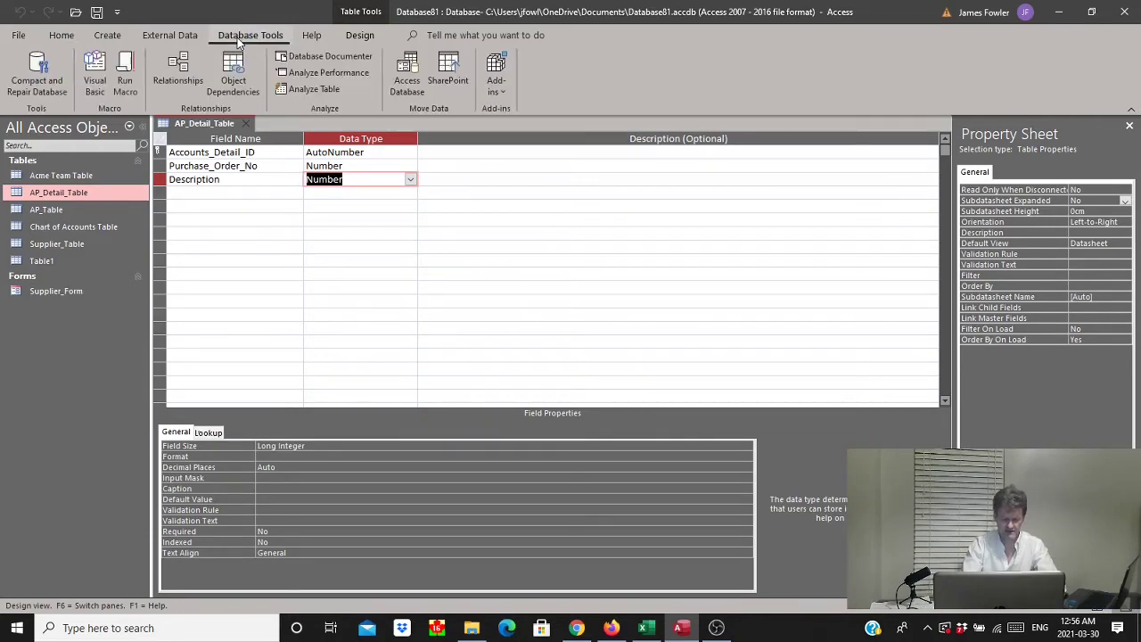
left_click(178, 83)
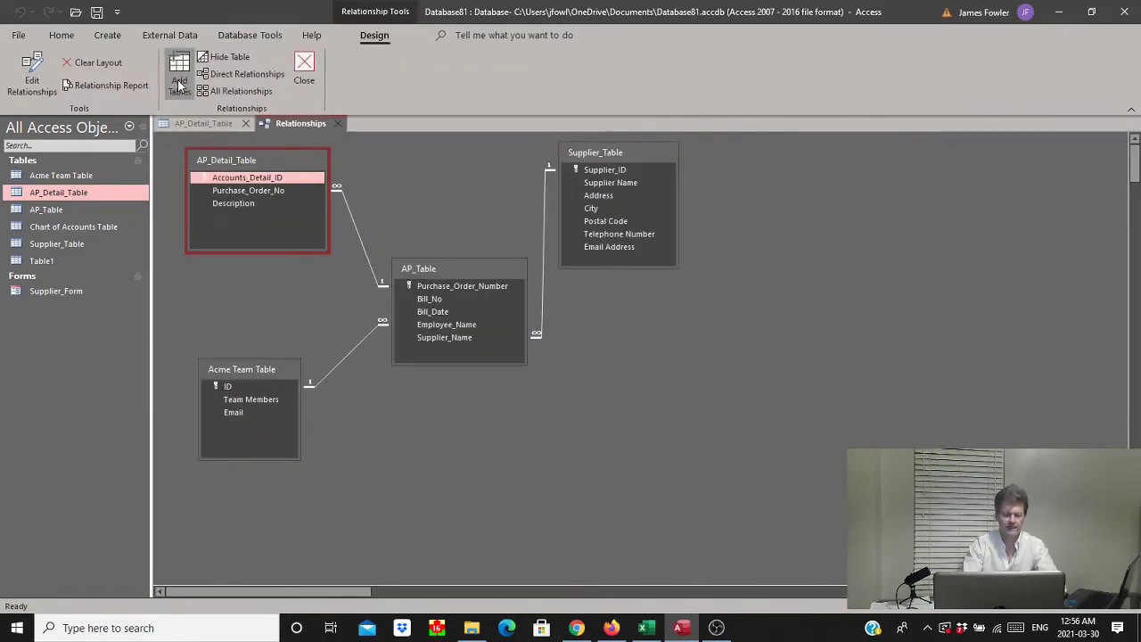
left_click(63, 230)
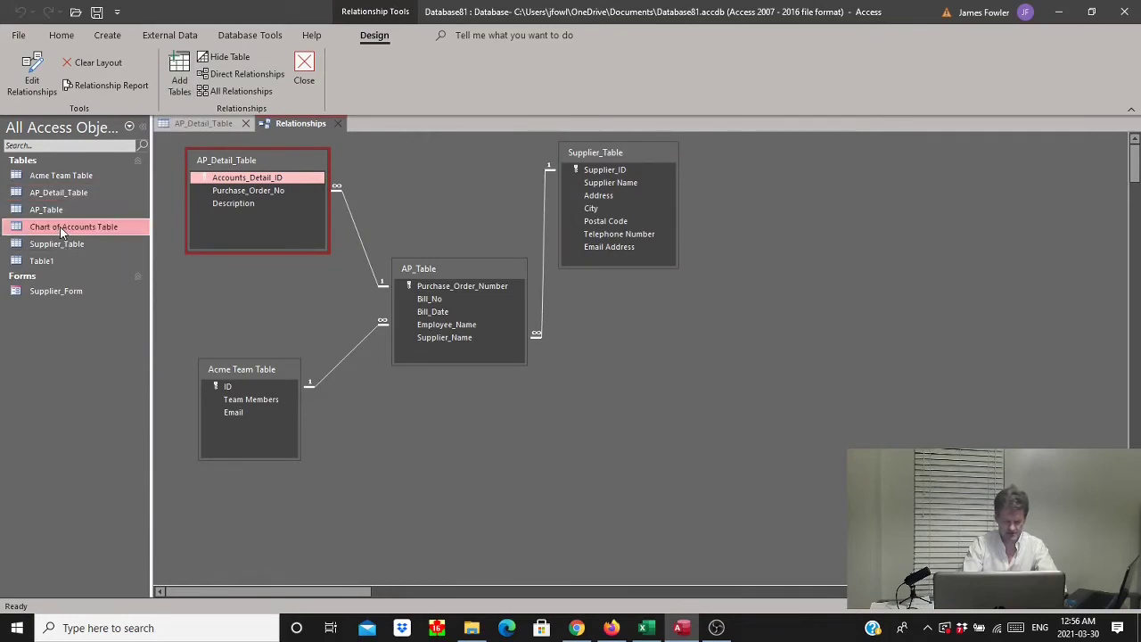
left_click_drag(62, 230, 214, 280)
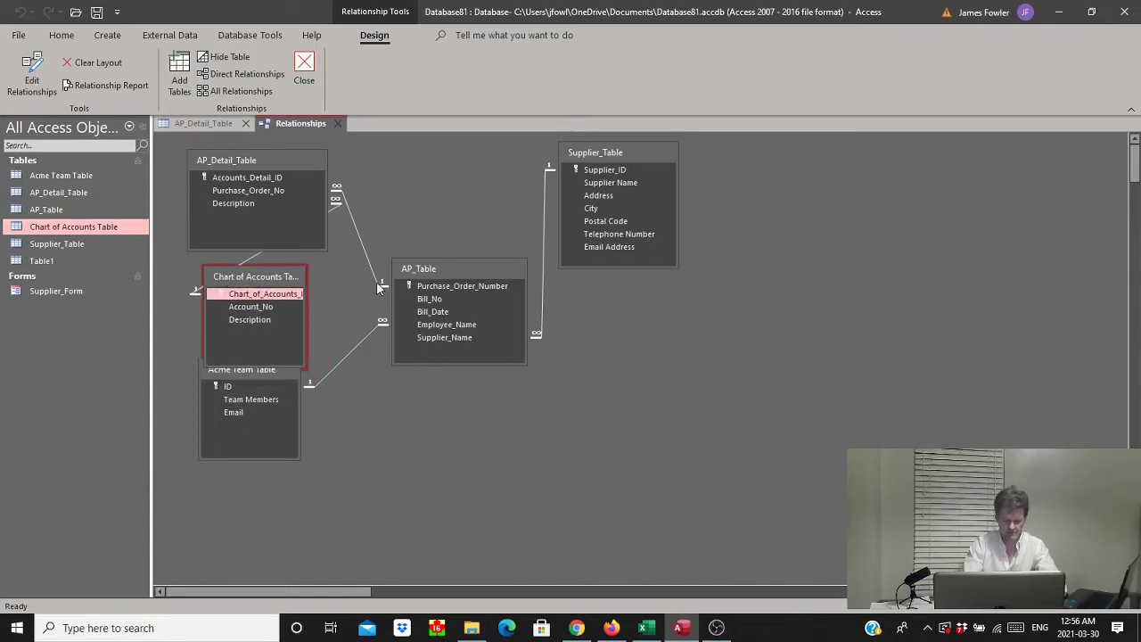
Spread out the diagram with Chart of Accounts Table beside AP_Detail_Table and AP_Table between Acme Team Table and Supplier_Table, then close it, saving the layout.
left_click_drag(433, 271, 542, 314)
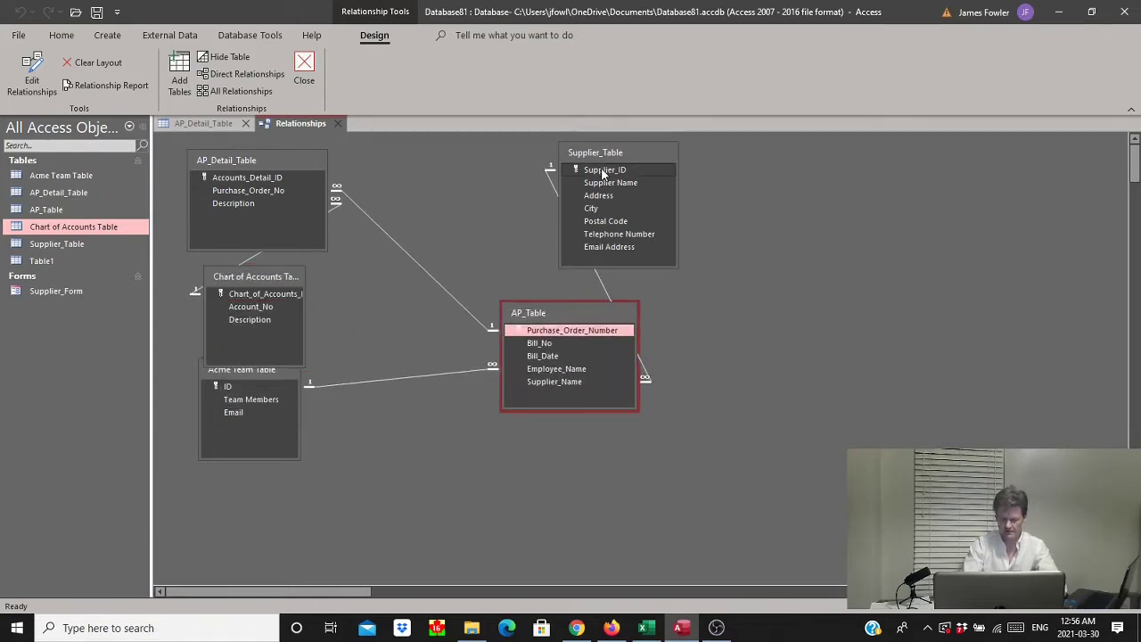
left_click_drag(609, 148, 777, 189)
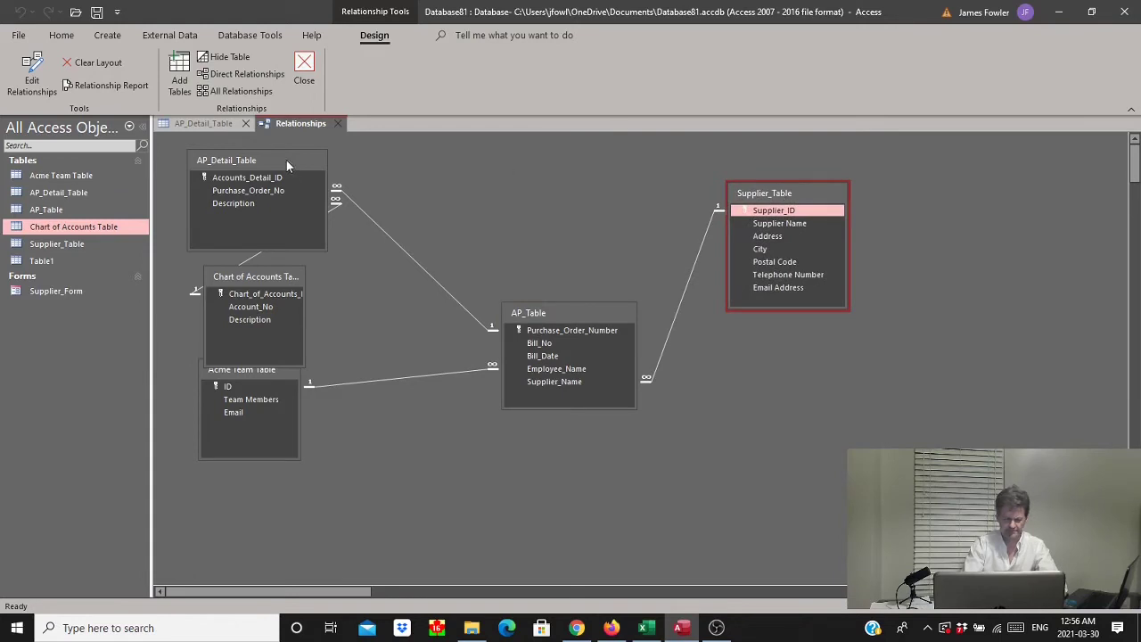
left_click_drag(251, 158, 408, 176)
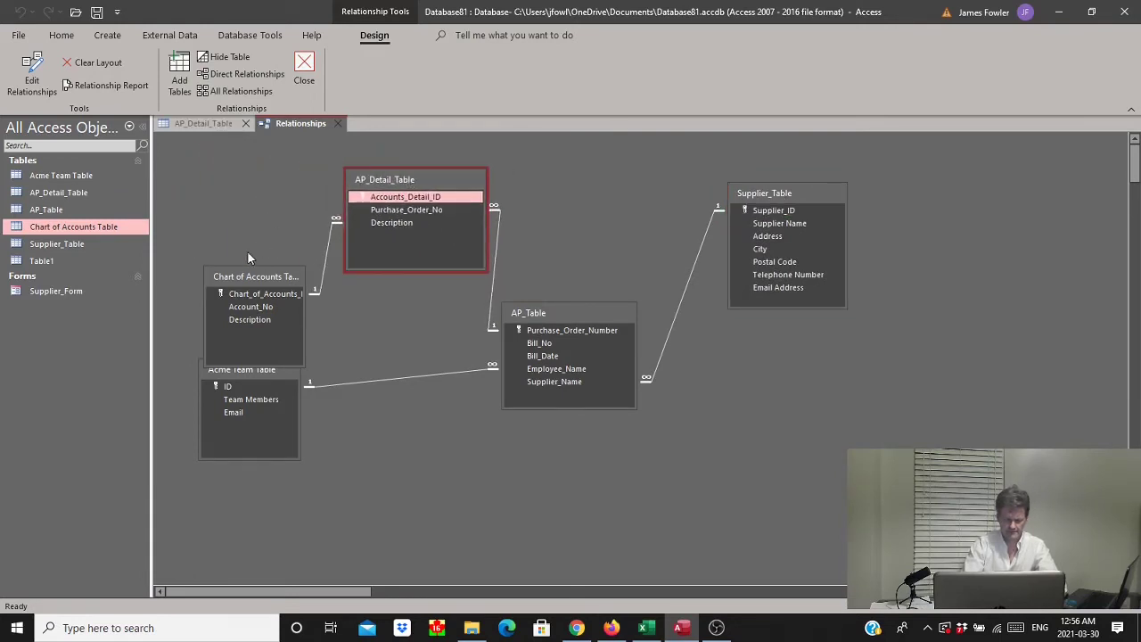
left_click(256, 281)
left_click_drag(255, 281, 238, 192)
left_click_drag(561, 314, 602, 331)
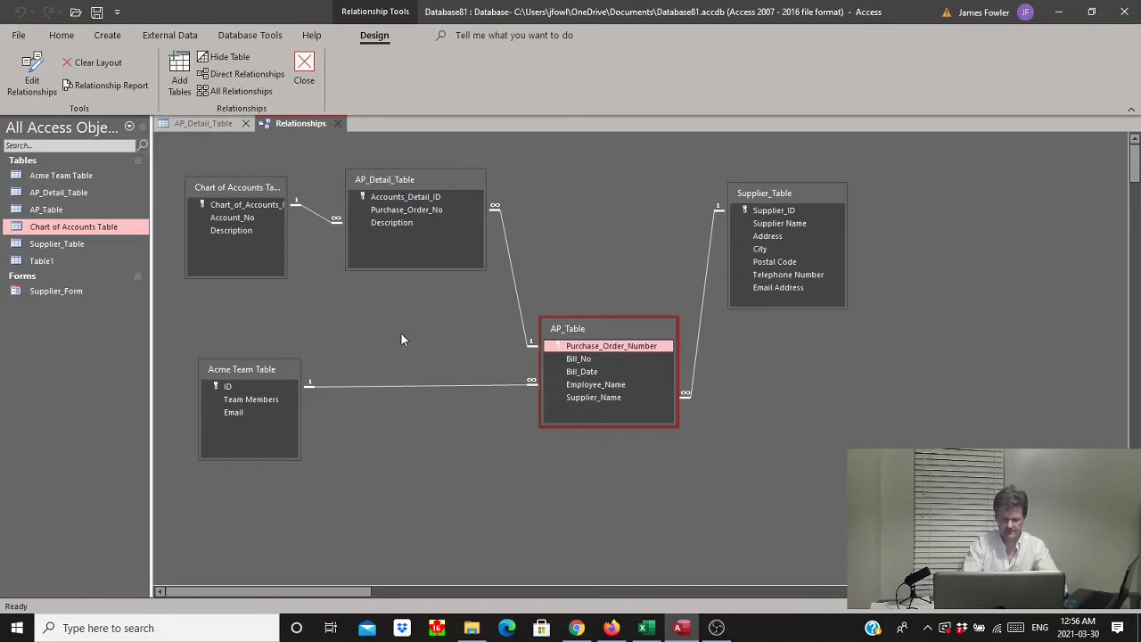
left_click_drag(398, 251, 419, 248)
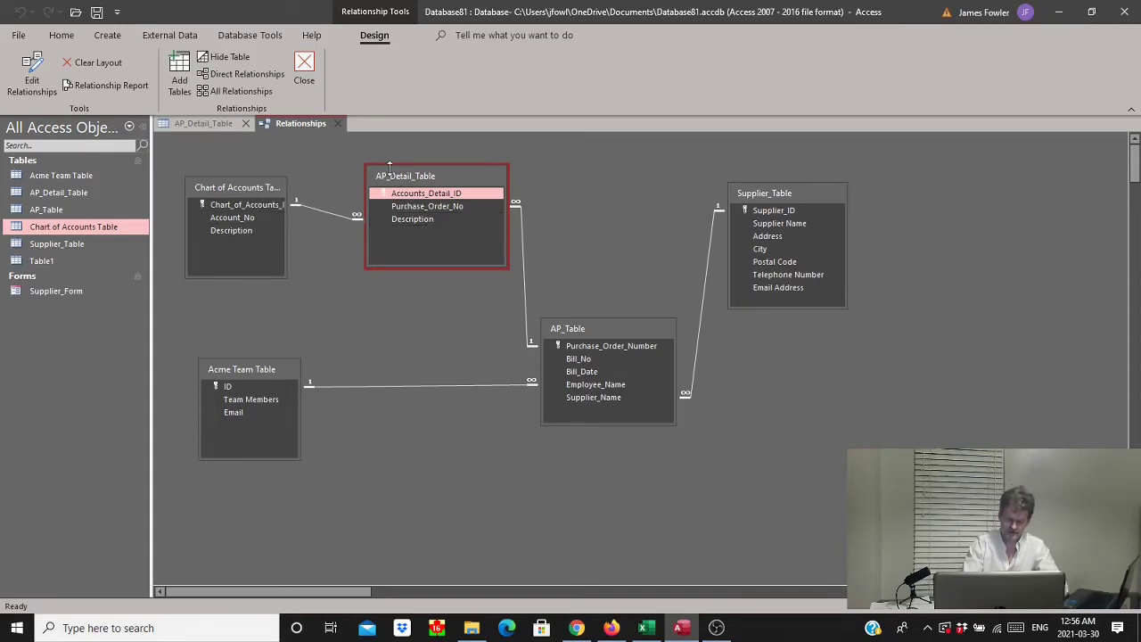
left_click(308, 77)
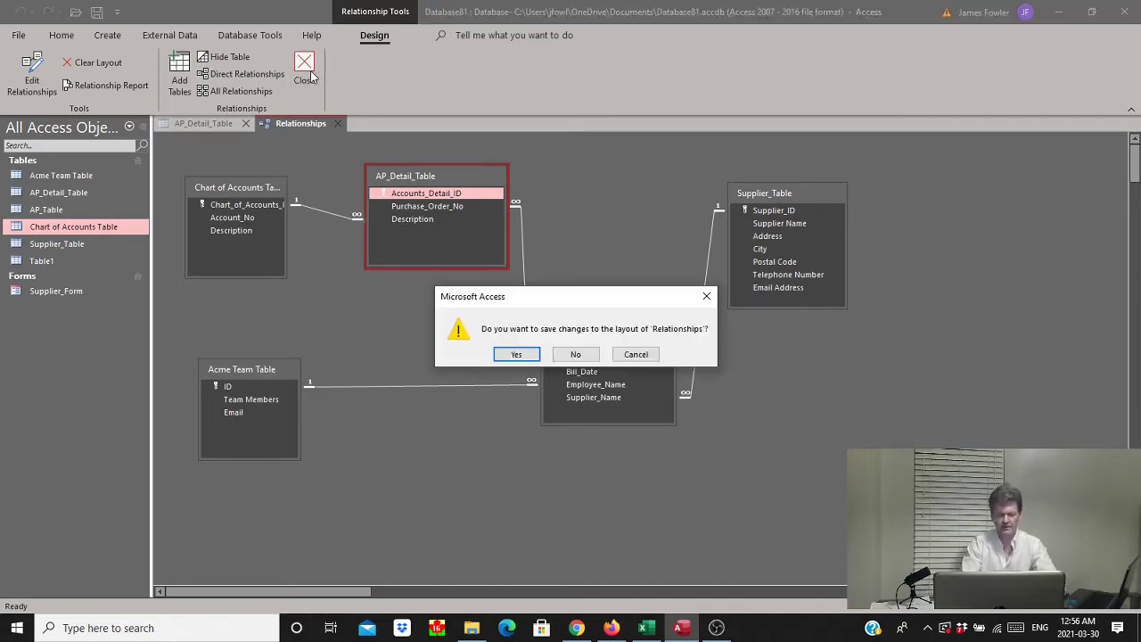
left_click(524, 356)
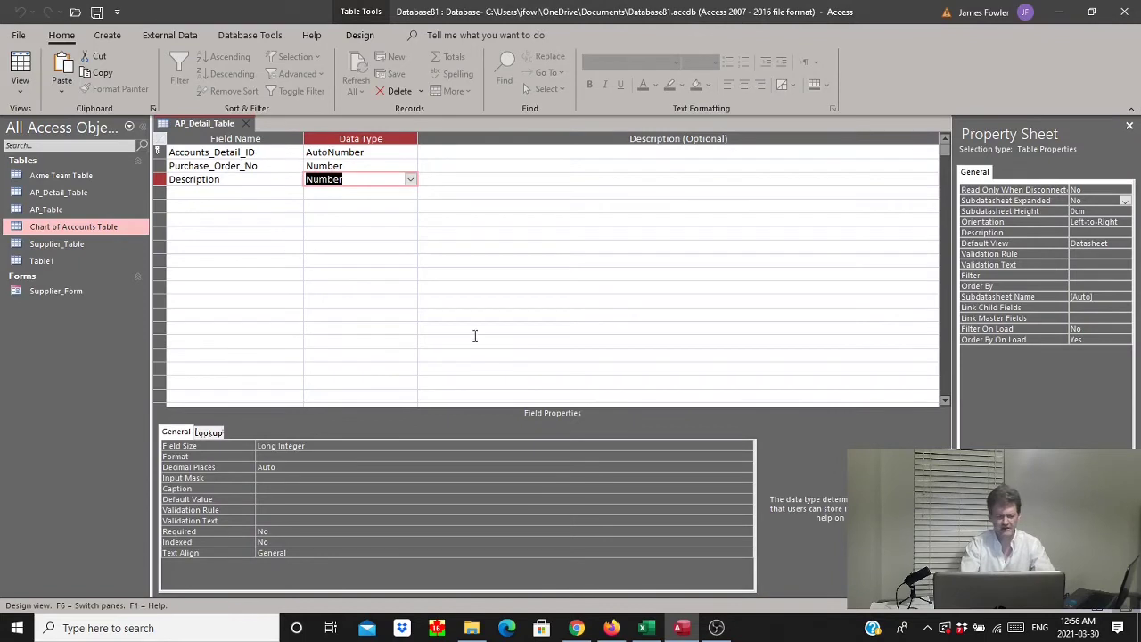
Add a field named Quantity Purchased with the Number data type below Description in AP_Detail_Table.
left_click(224, 190)
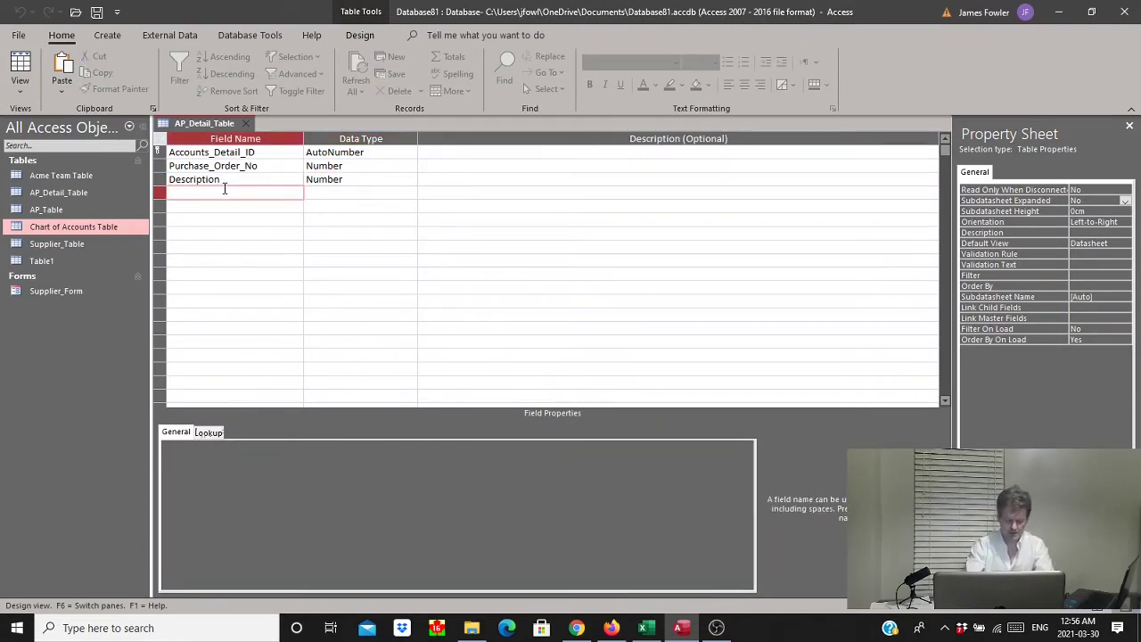
type("Quan")
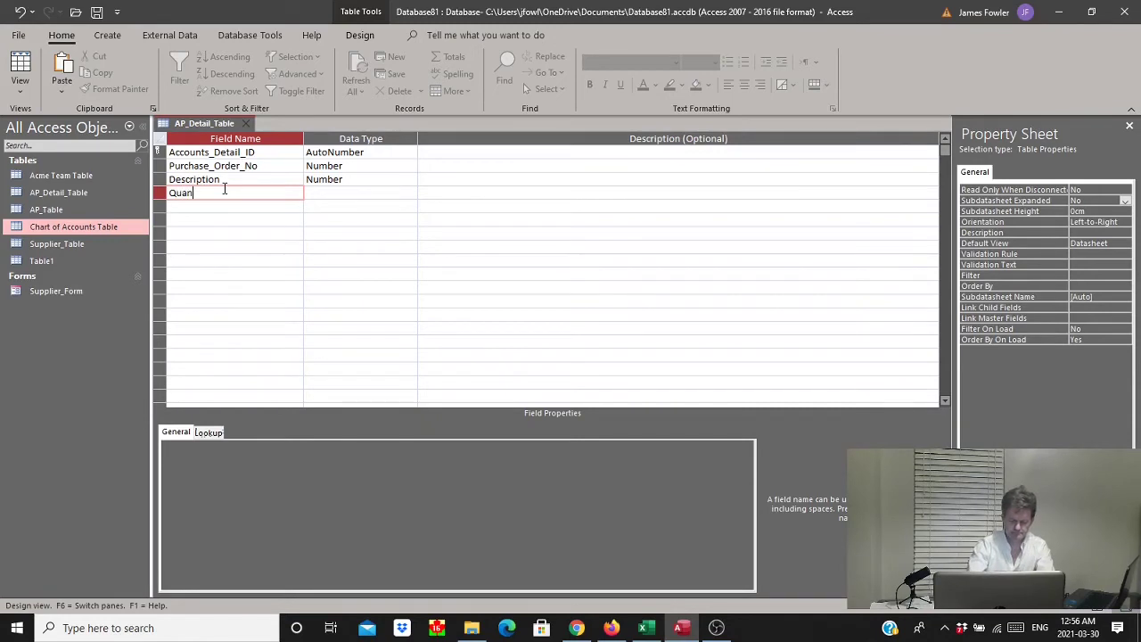
type("tity")
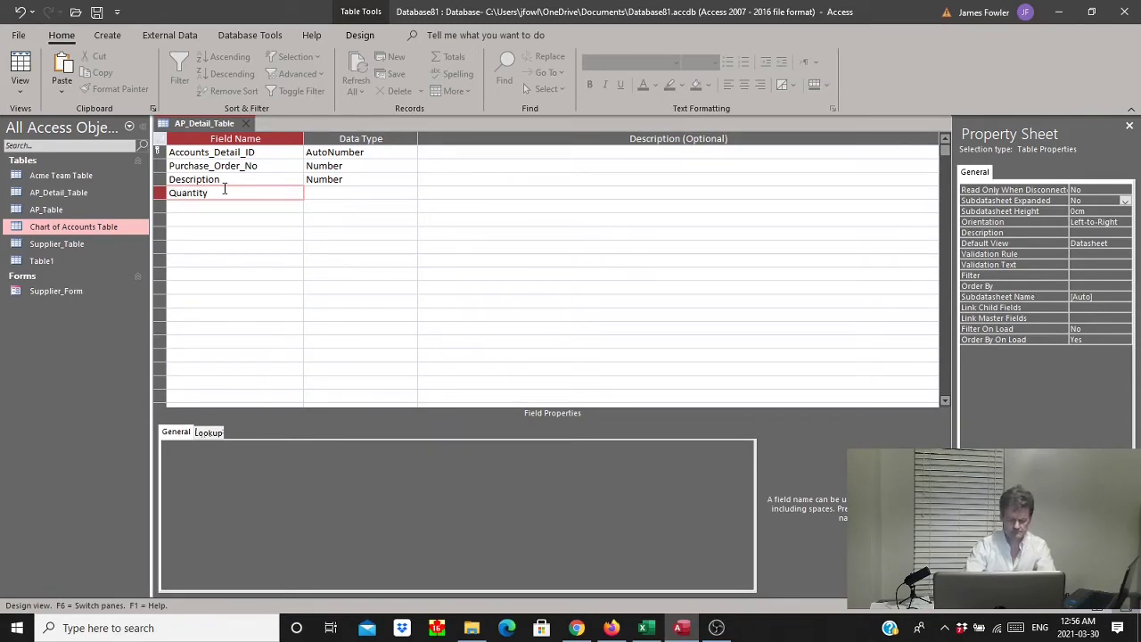
type(" Purchased")
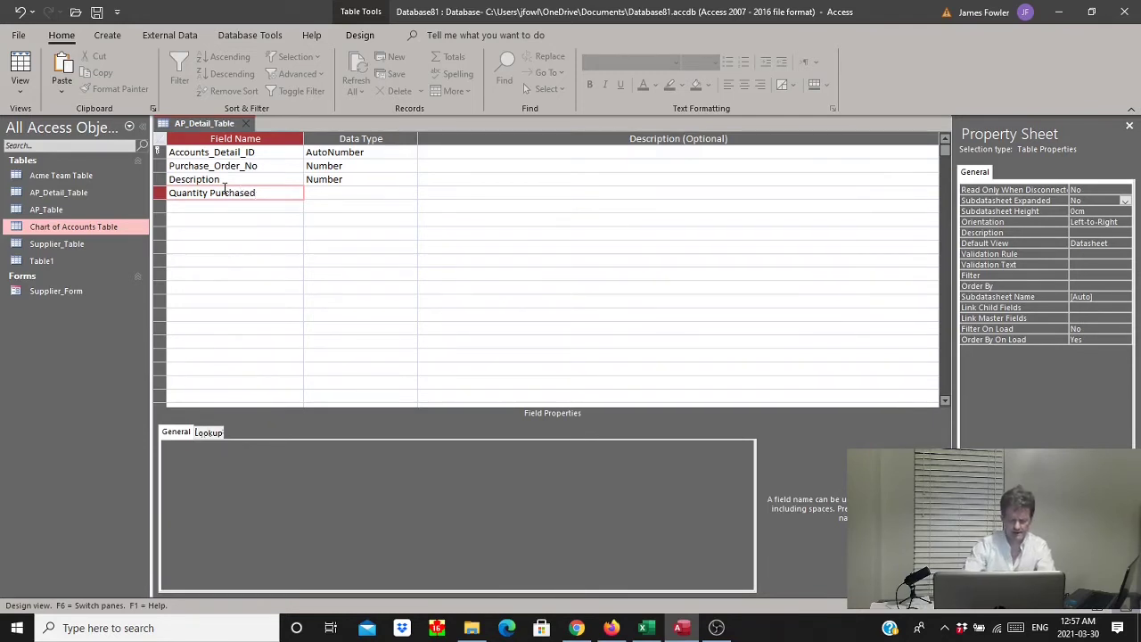
key("Tab")
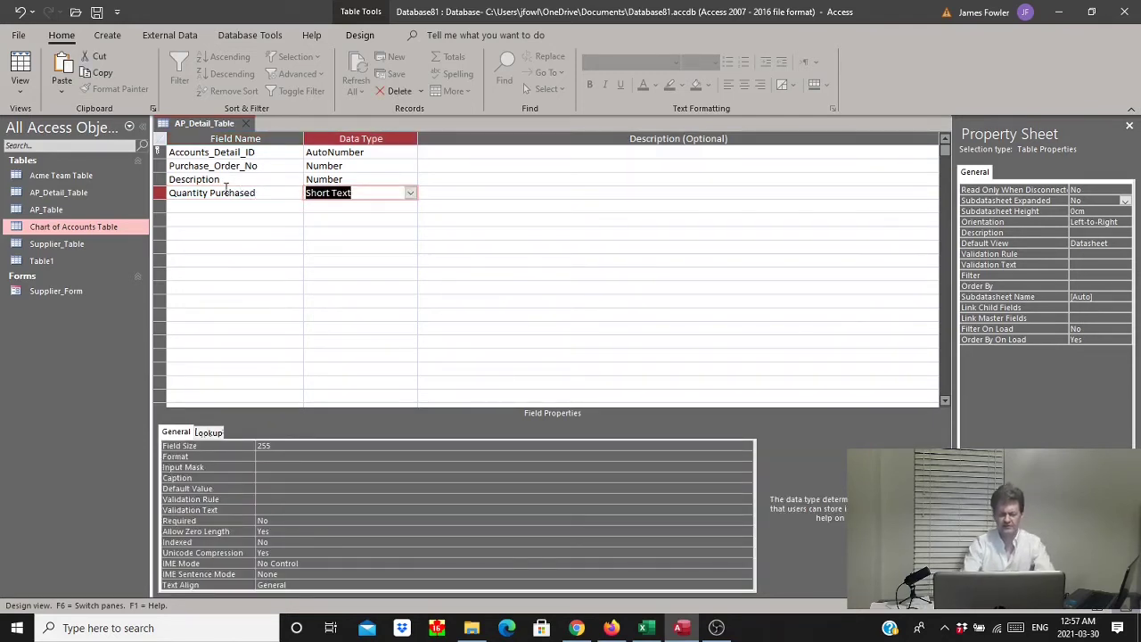
left_click(410, 195)
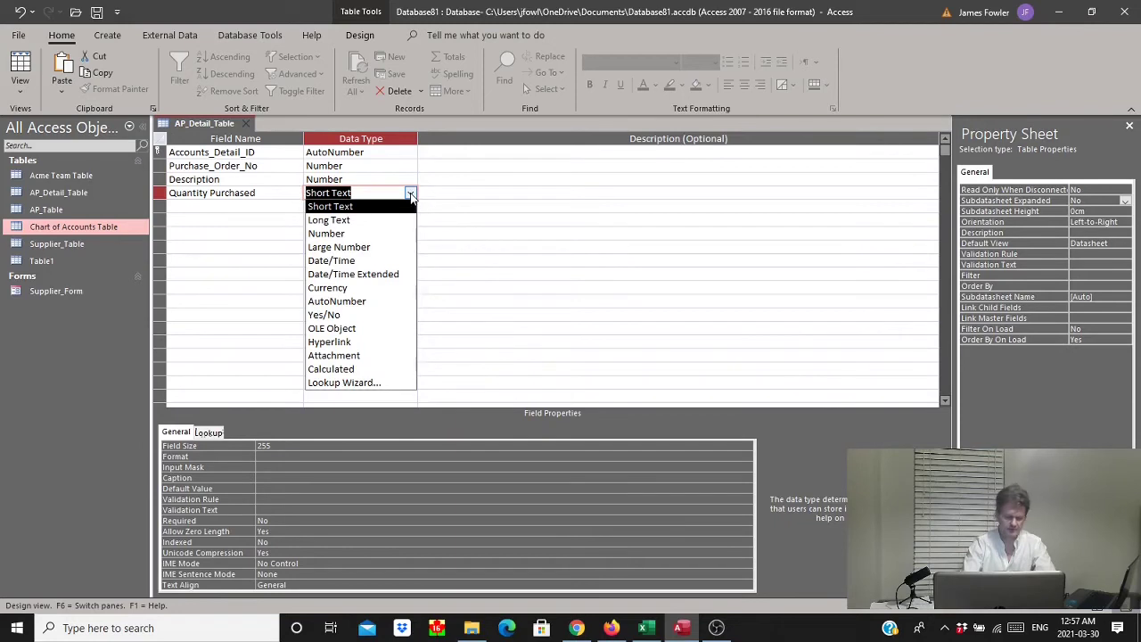
left_click(401, 234)
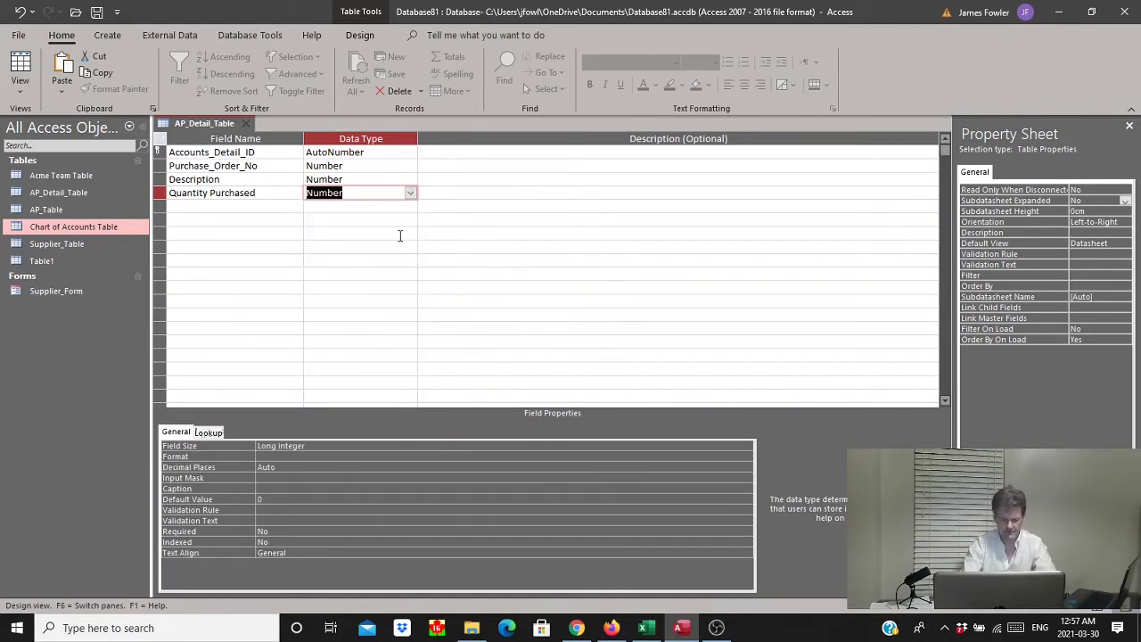
Add a field named Purchase Price below Quantity Purchased.
left_click(273, 211)
type("Purchase Pr")
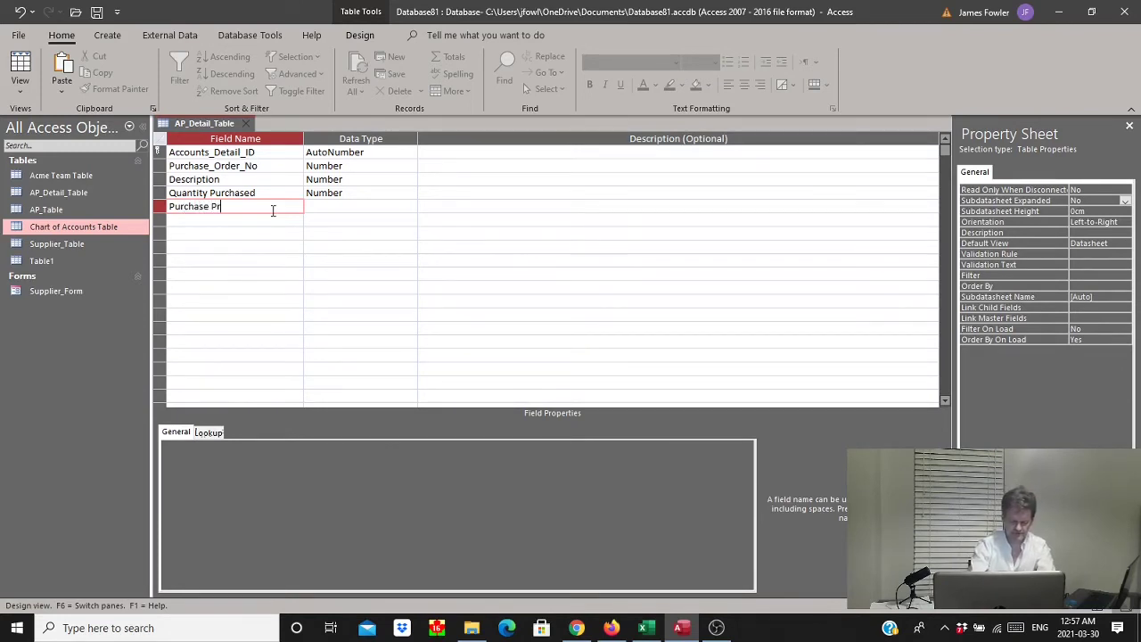
type("ice")
key("Tab")
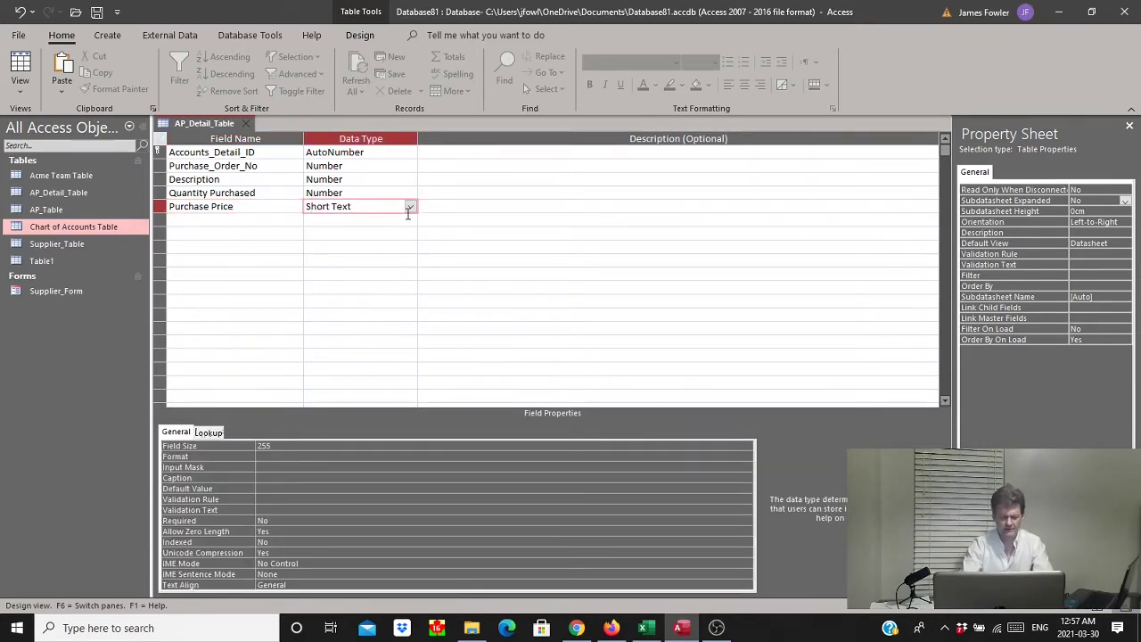
Rename the Purchase Price field as AP_Purchase_Price.
left_click(270, 210)
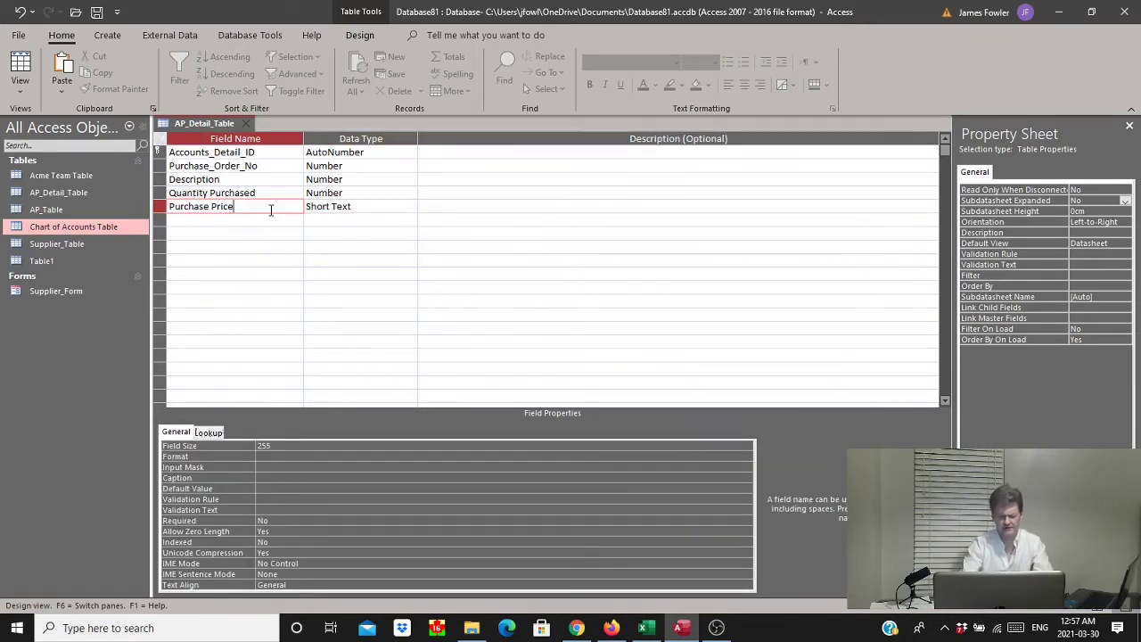
key("Up")
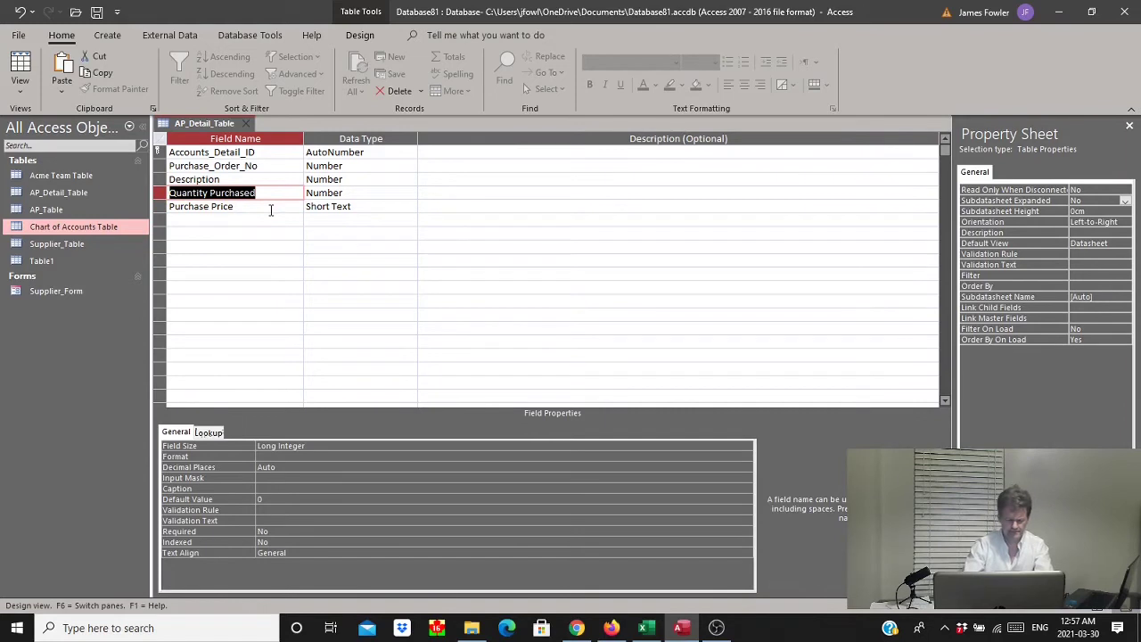
key("Down")
type("A")
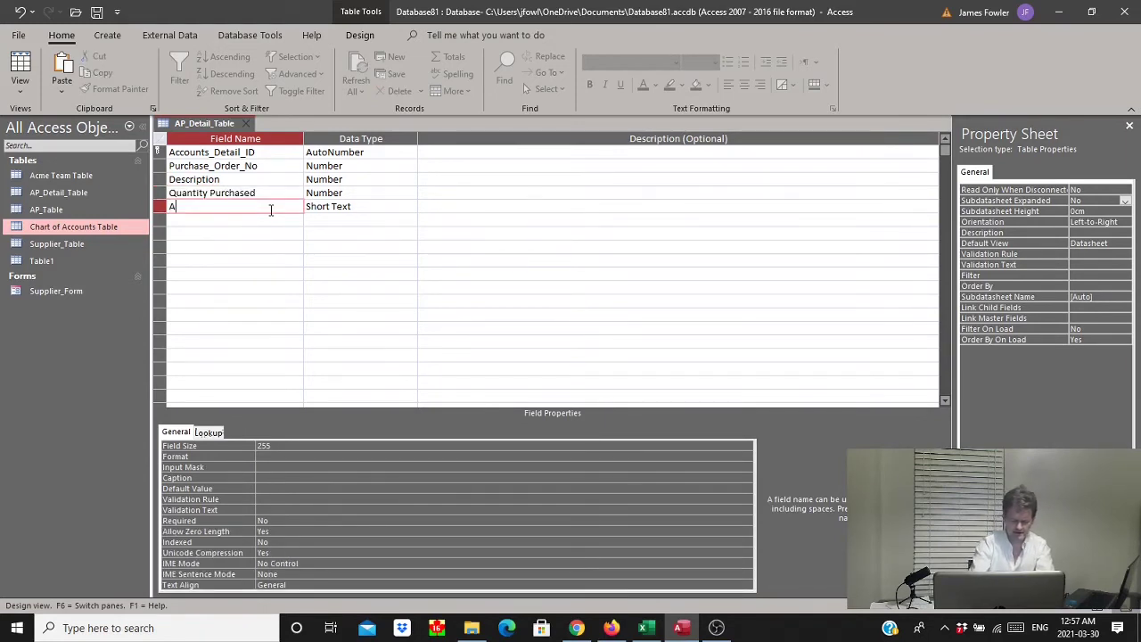
right_click(271, 212)
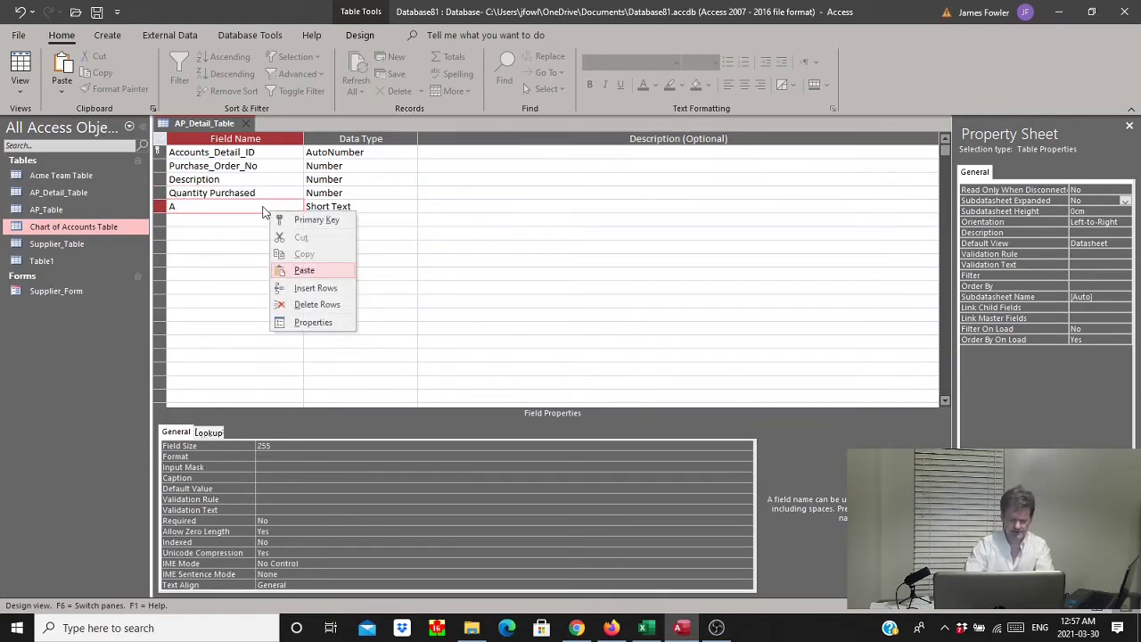
left_click(264, 206)
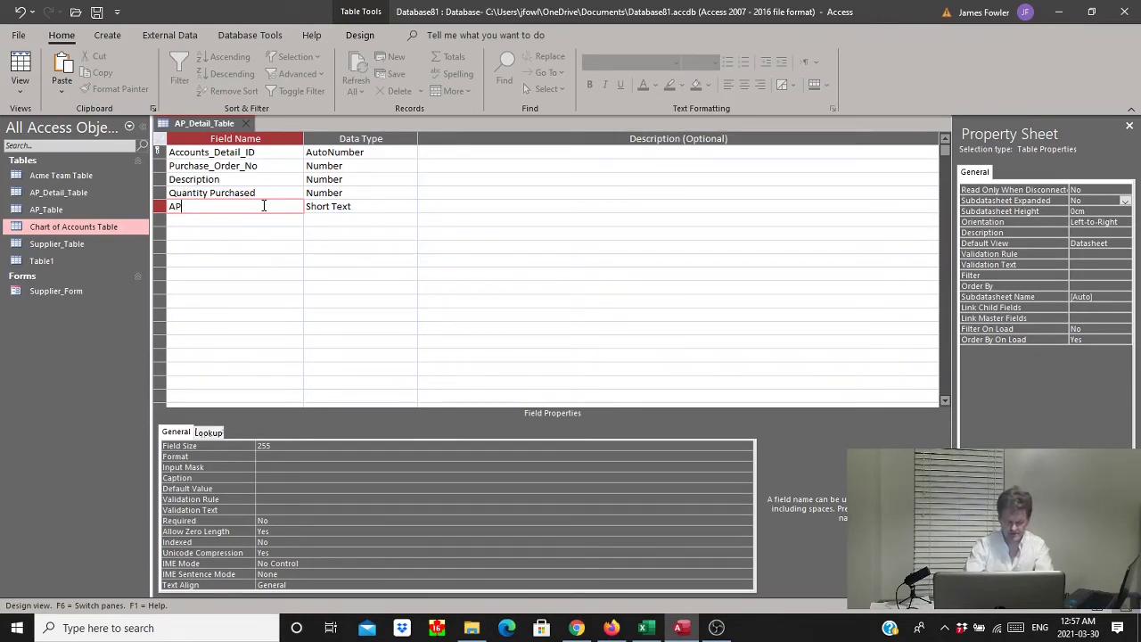
type("P_")
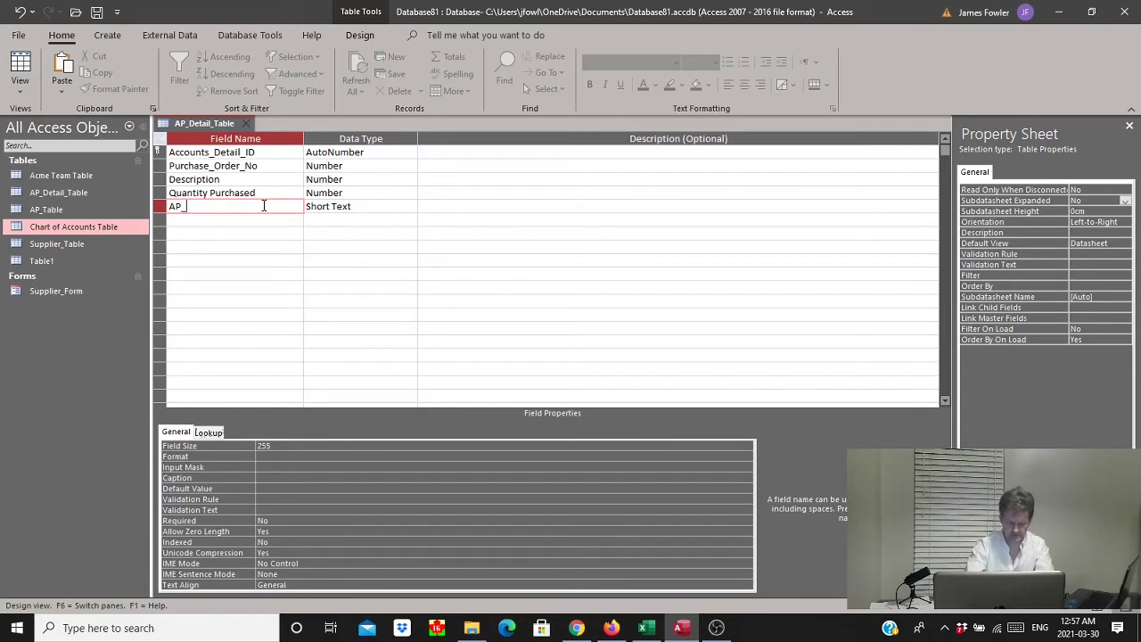
type("Pu")
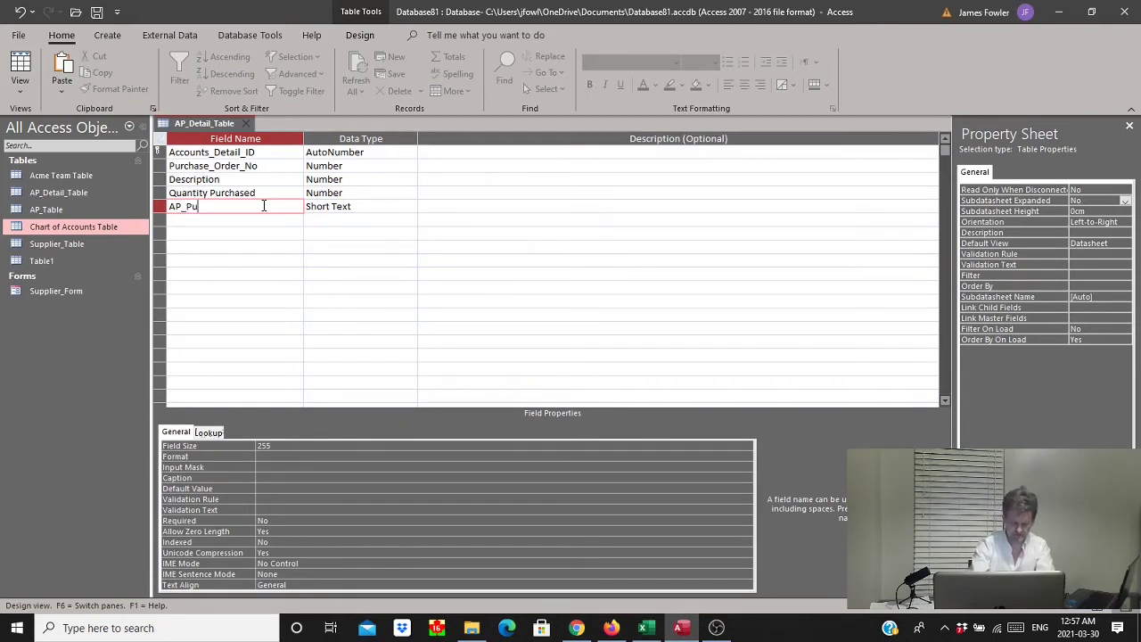
type("rchase_Price")
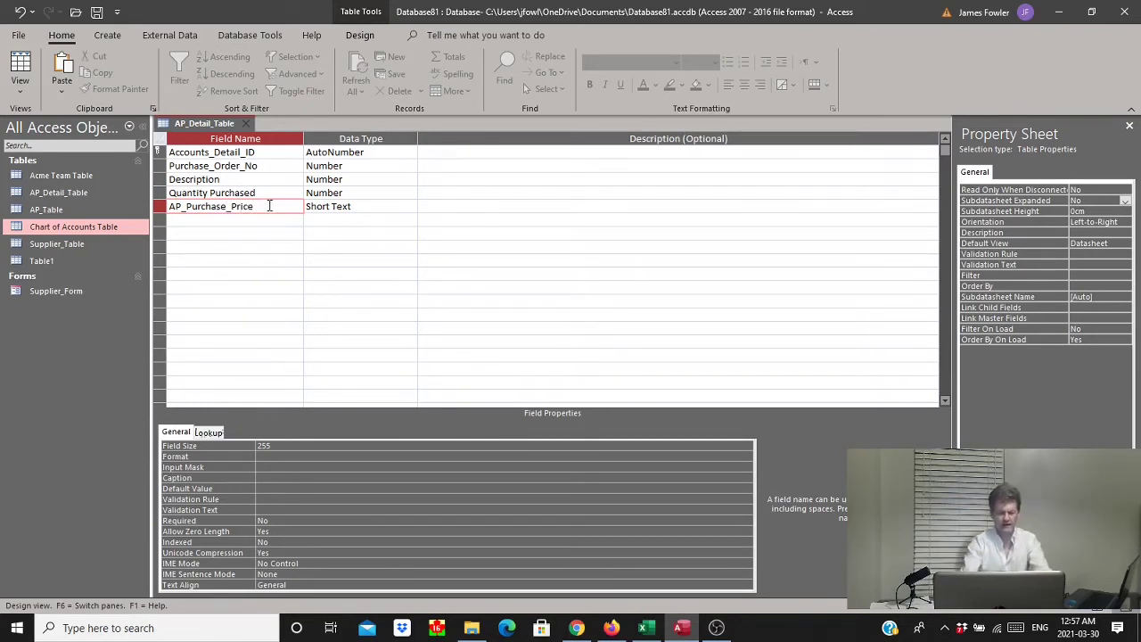
Set the data type of AP_Purchase_Price to Currency, then save and close AP_Detail_Table.
left_click(326, 207)
left_click(410, 208)
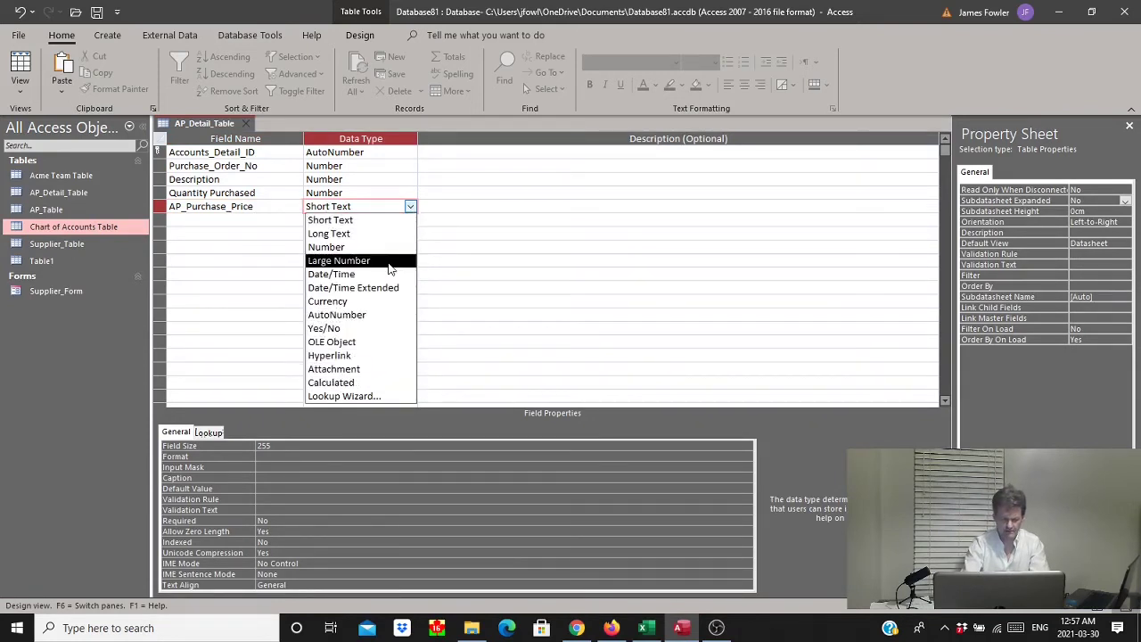
left_click(390, 302)
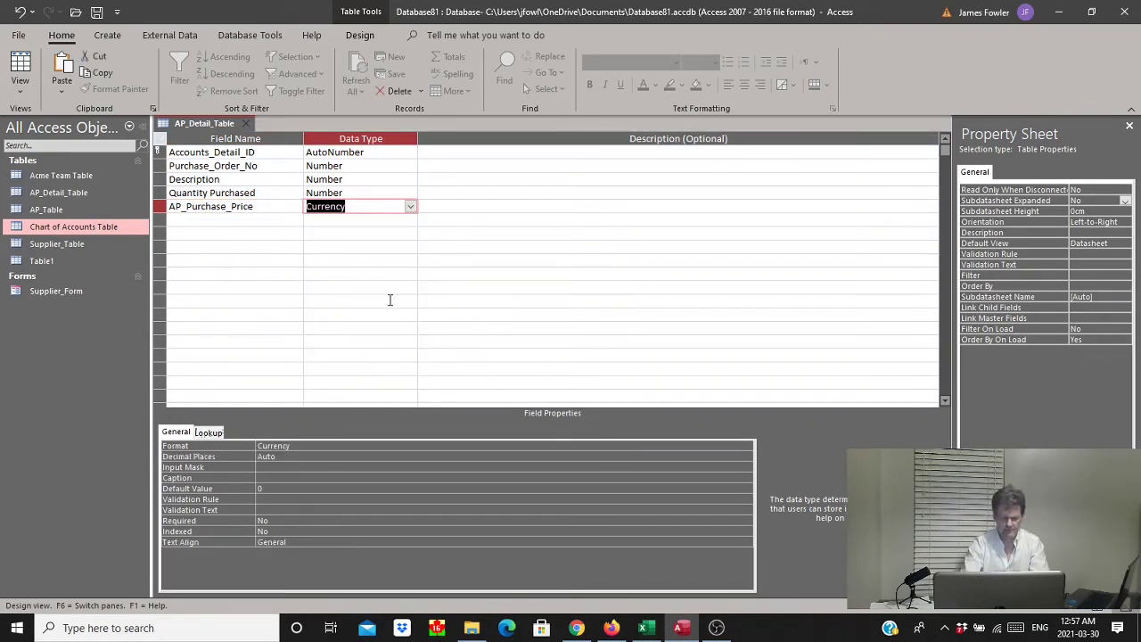
left_click(96, 11)
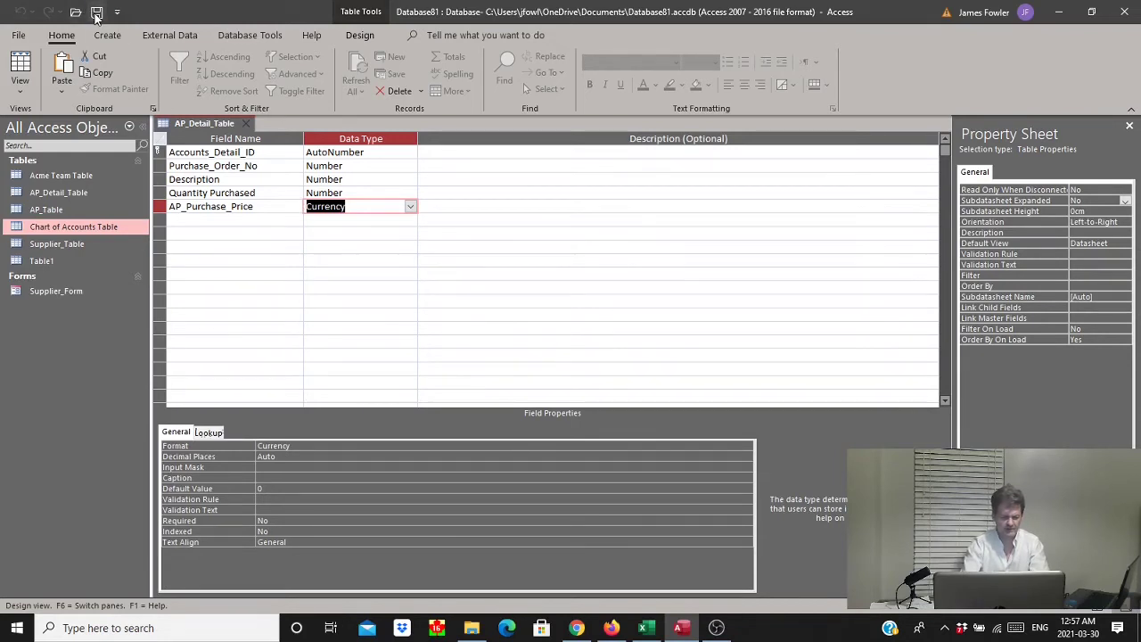
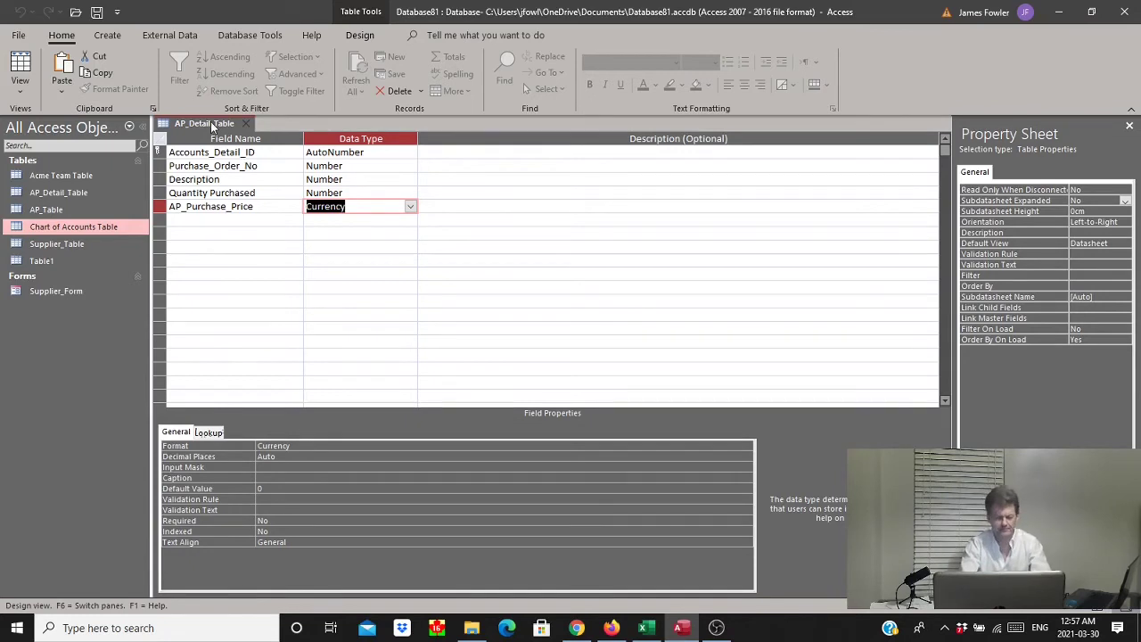
left_click(246, 124)
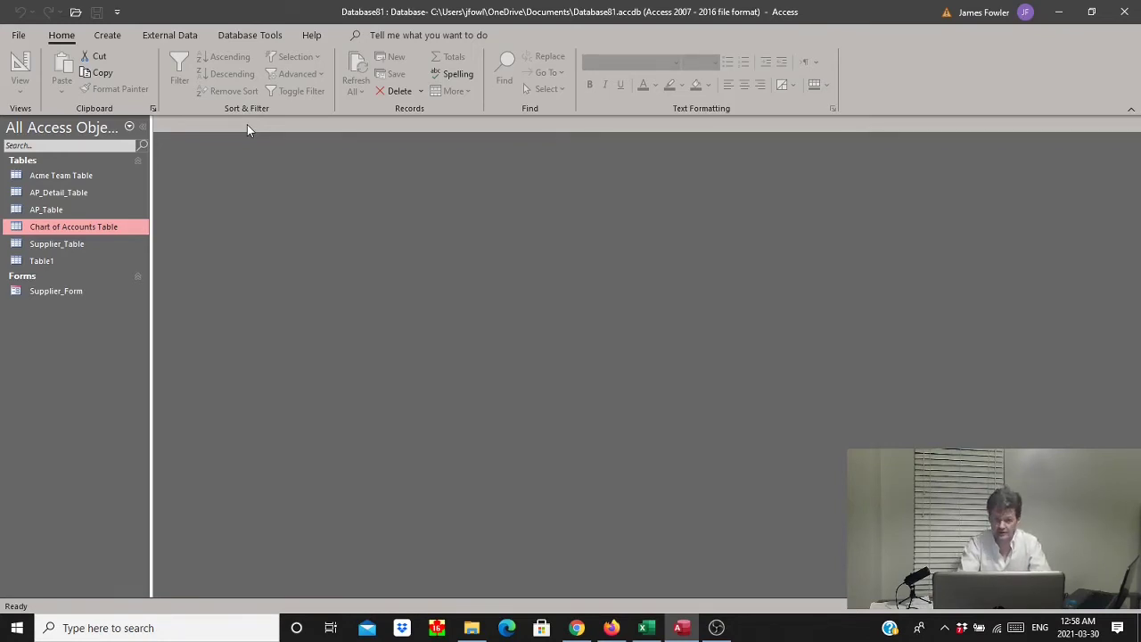
Start a new query in design view and close the Property Sheet and Add Tables panes.
left_click(108, 36)
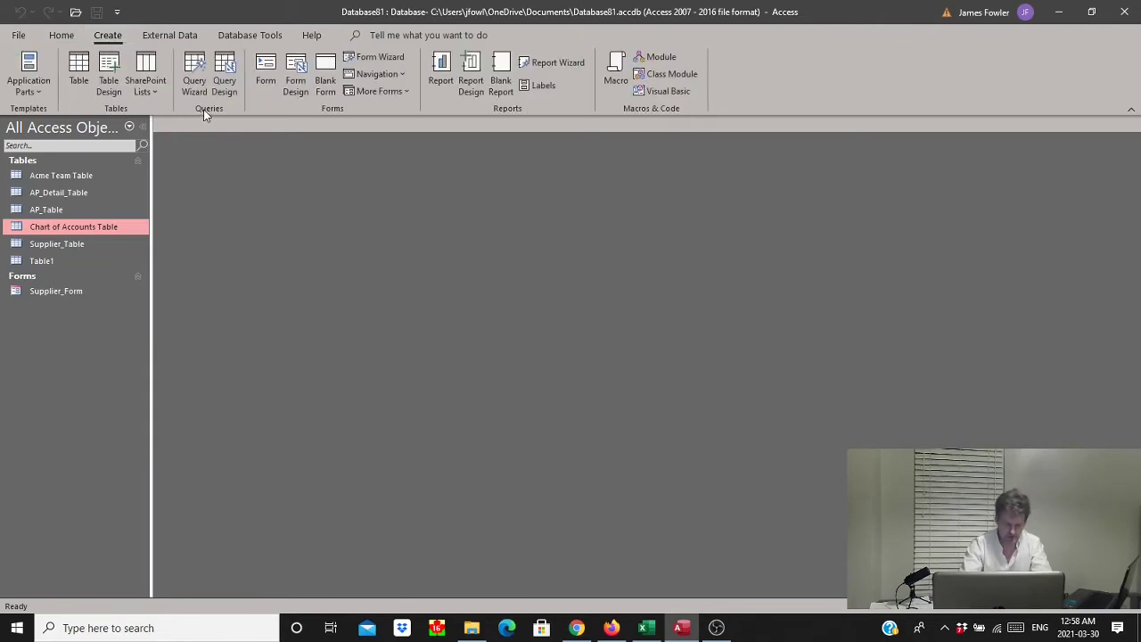
left_click(223, 82)
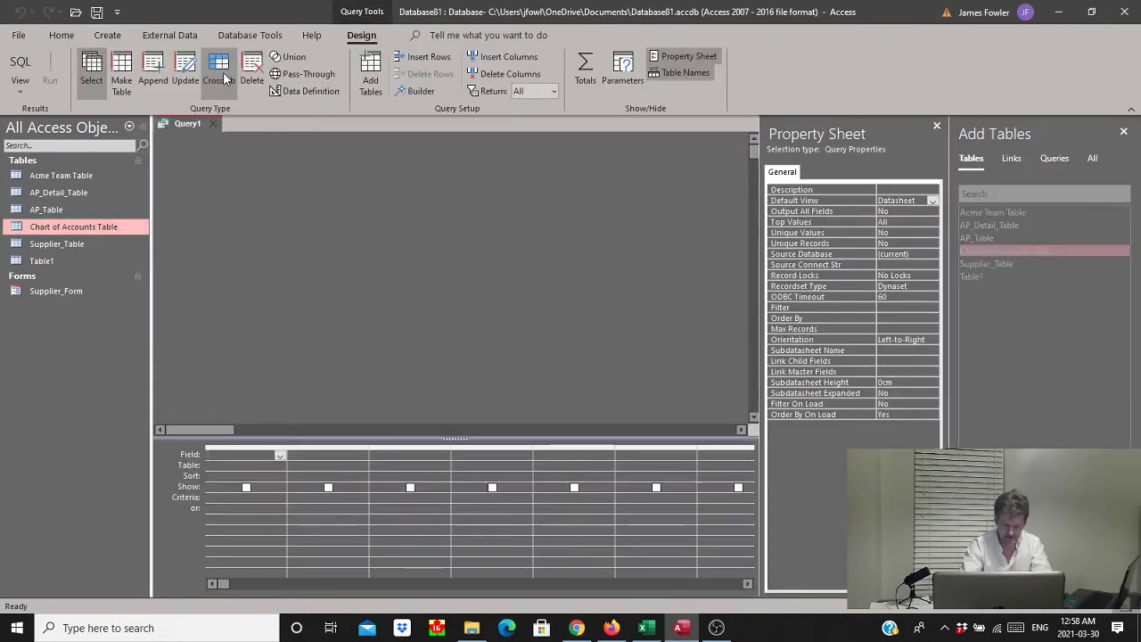
left_click(935, 127)
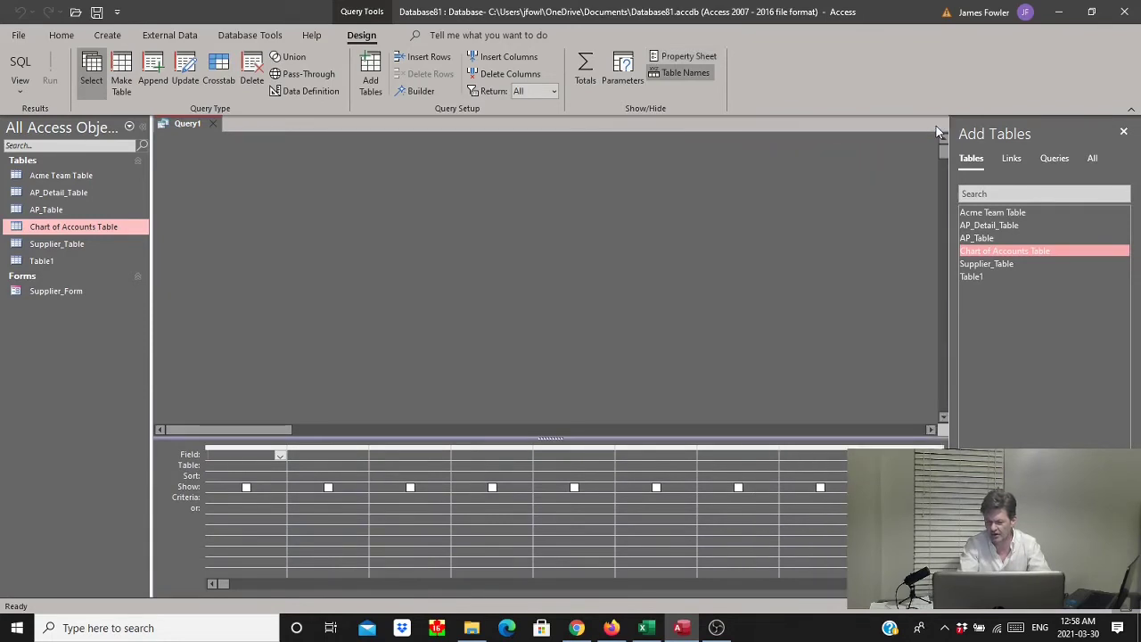
left_click(1123, 132)
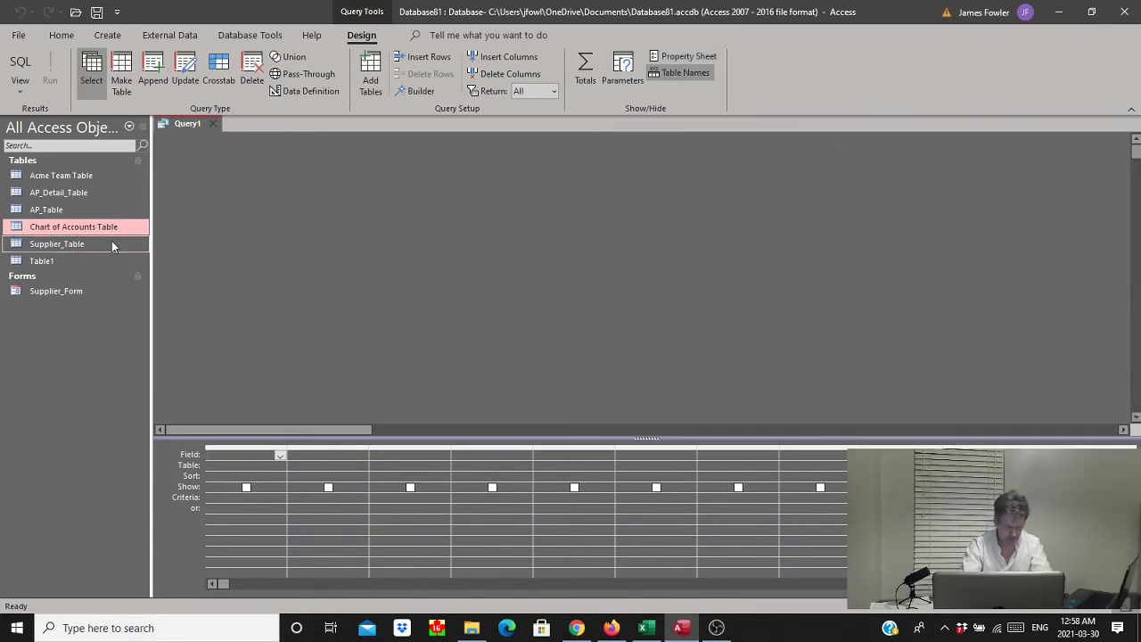
Add AP_Table to the query with Supplier_Table to its left, and enlarge both field lists to fit all their field names.
left_click_drag(53, 208, 611, 169)
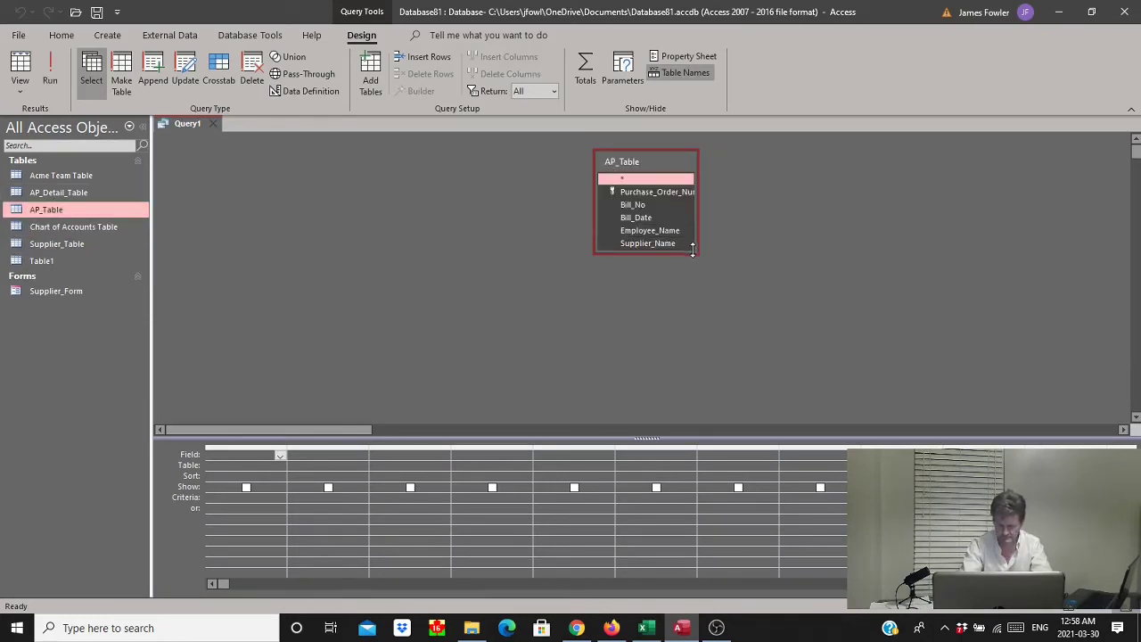
left_click_drag(696, 254, 755, 282)
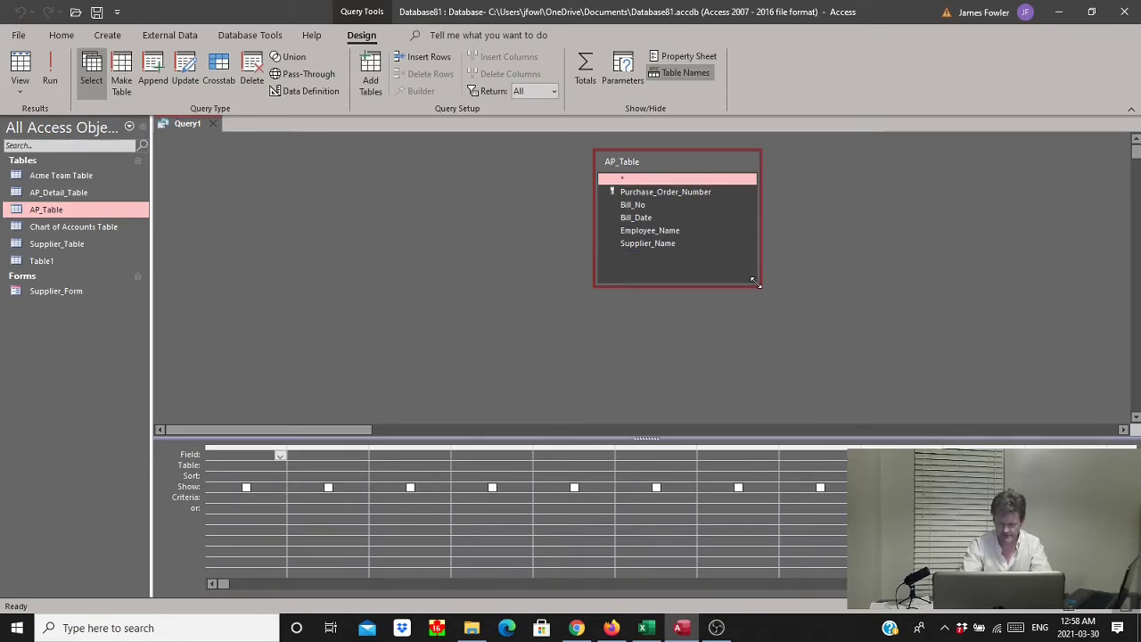
left_click_drag(56, 242, 295, 180)
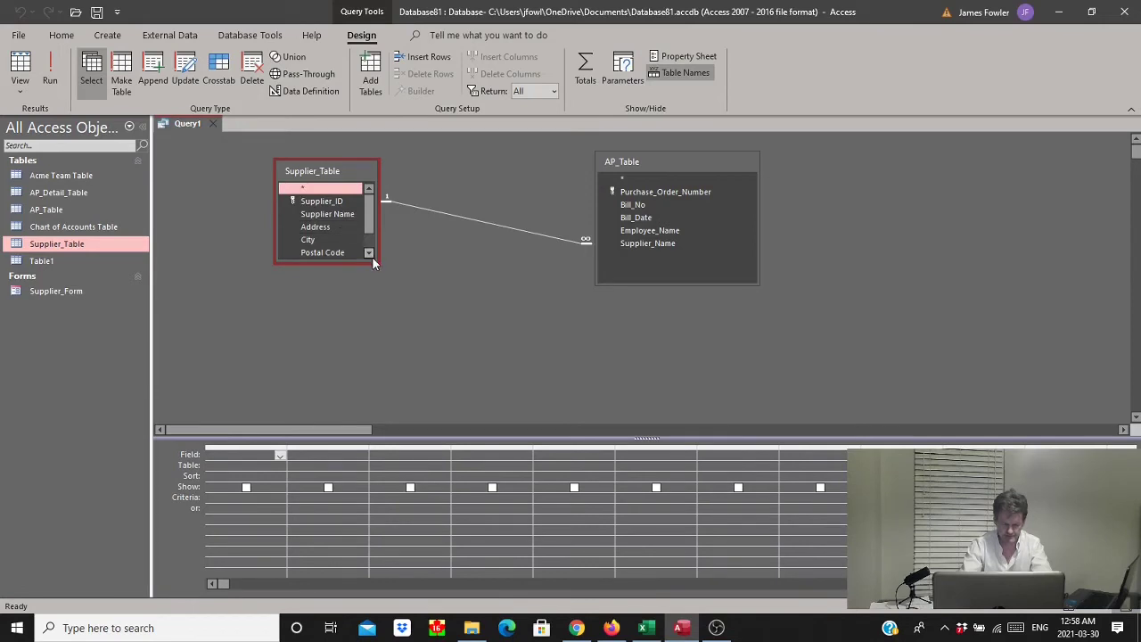
left_click_drag(372, 261, 379, 295)
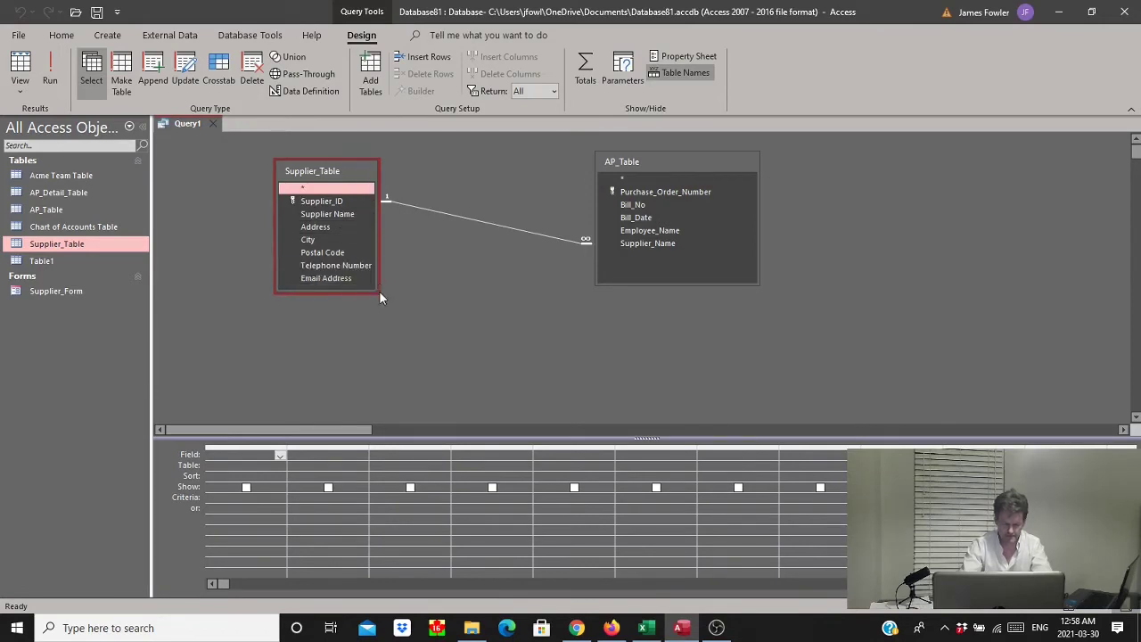
left_click_drag(379, 259, 408, 263)
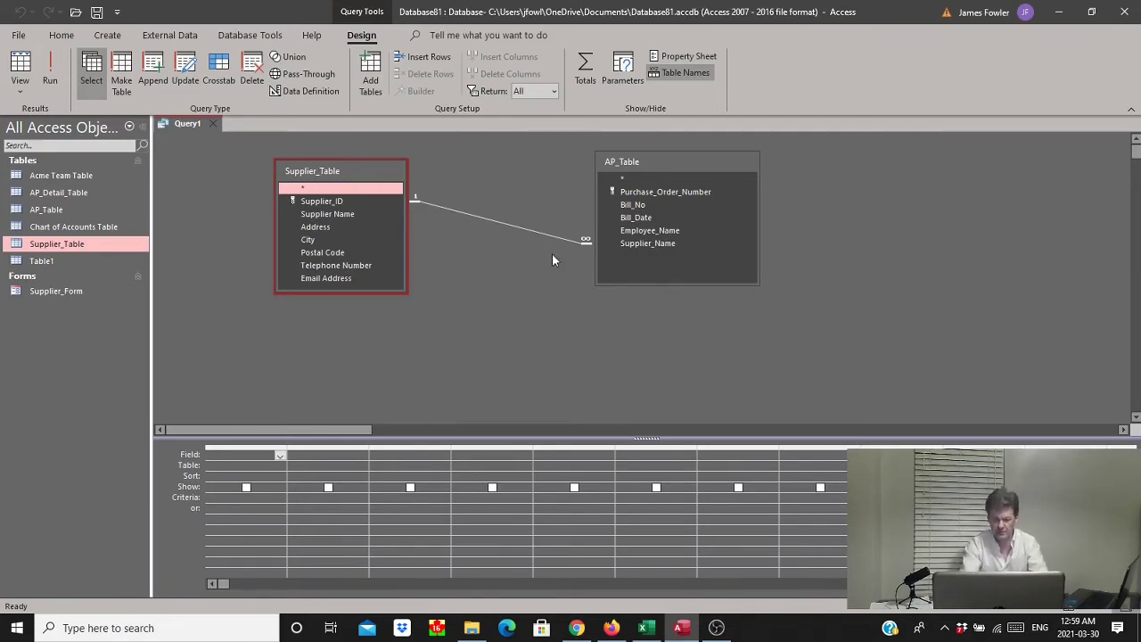
Add Purchase_Order_Number, Bill_No, Bill_Date and Employee_Name from AP_Table to the query grid's first four columns.
left_click_drag(638, 198, 247, 459)
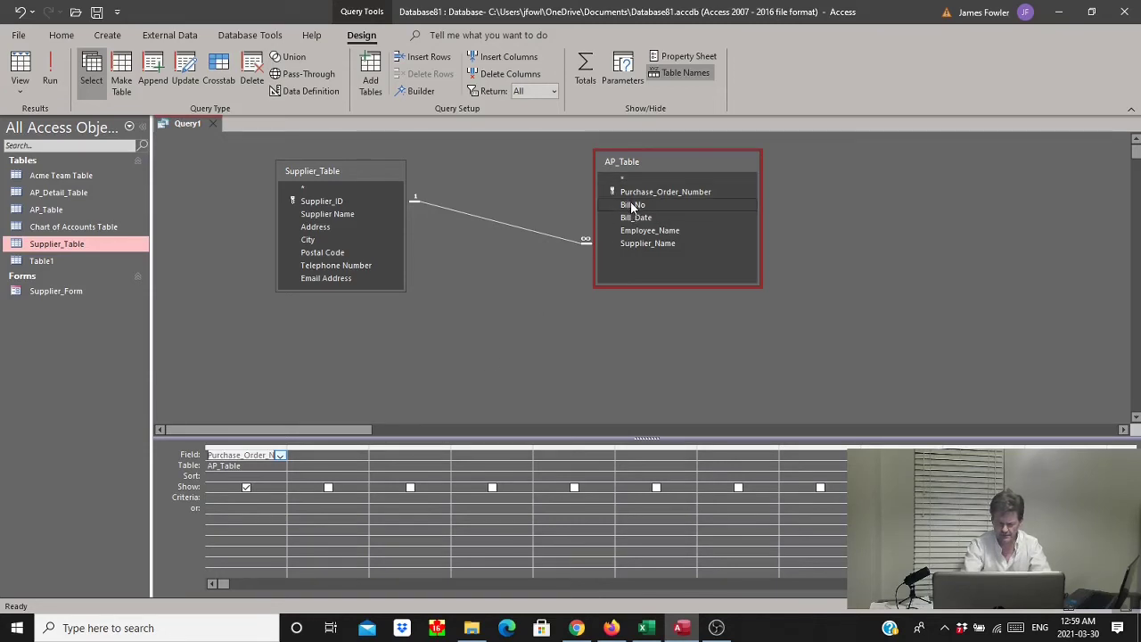
left_click_drag(632, 207, 383, 414)
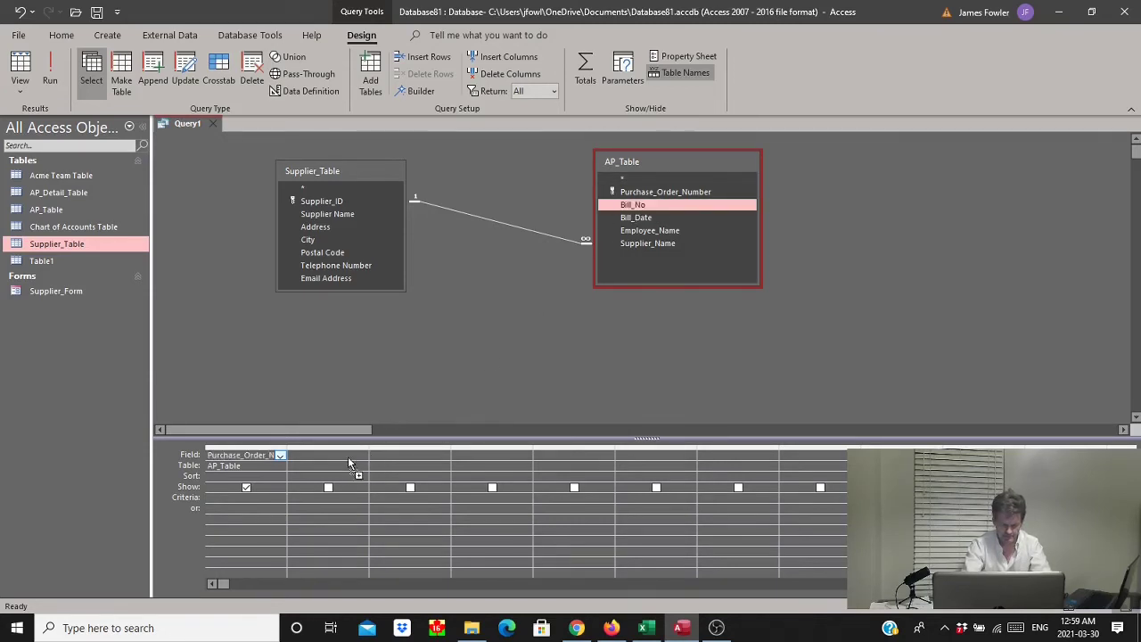
left_click_drag(350, 461, 349, 461)
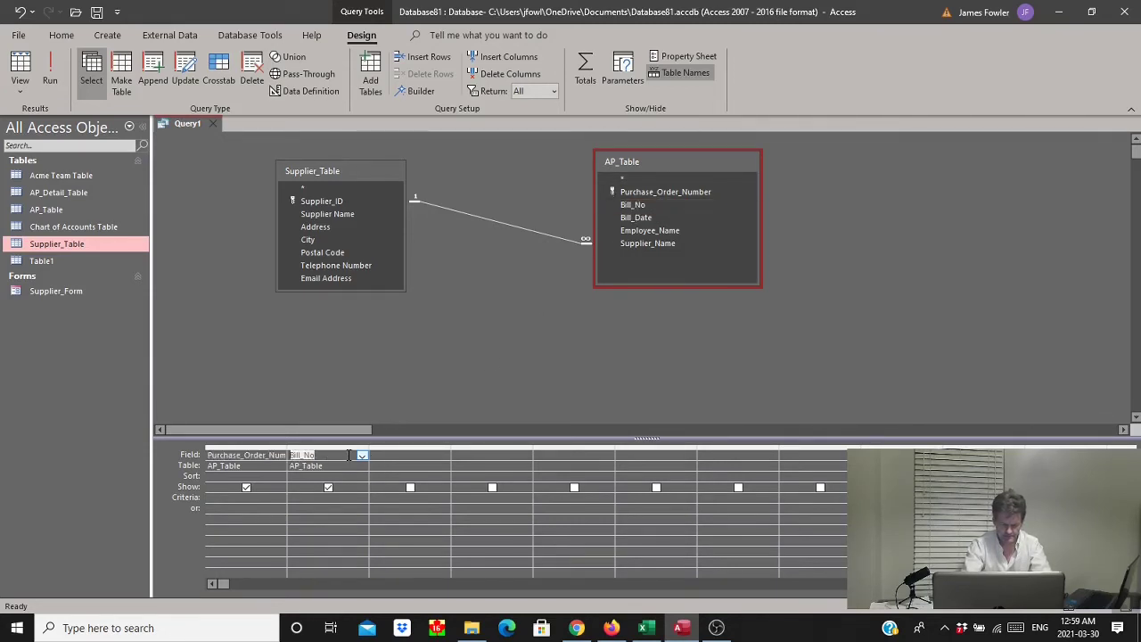
left_click_drag(644, 222, 426, 453)
left_click(650, 230)
left_click_drag(649, 230, 517, 455)
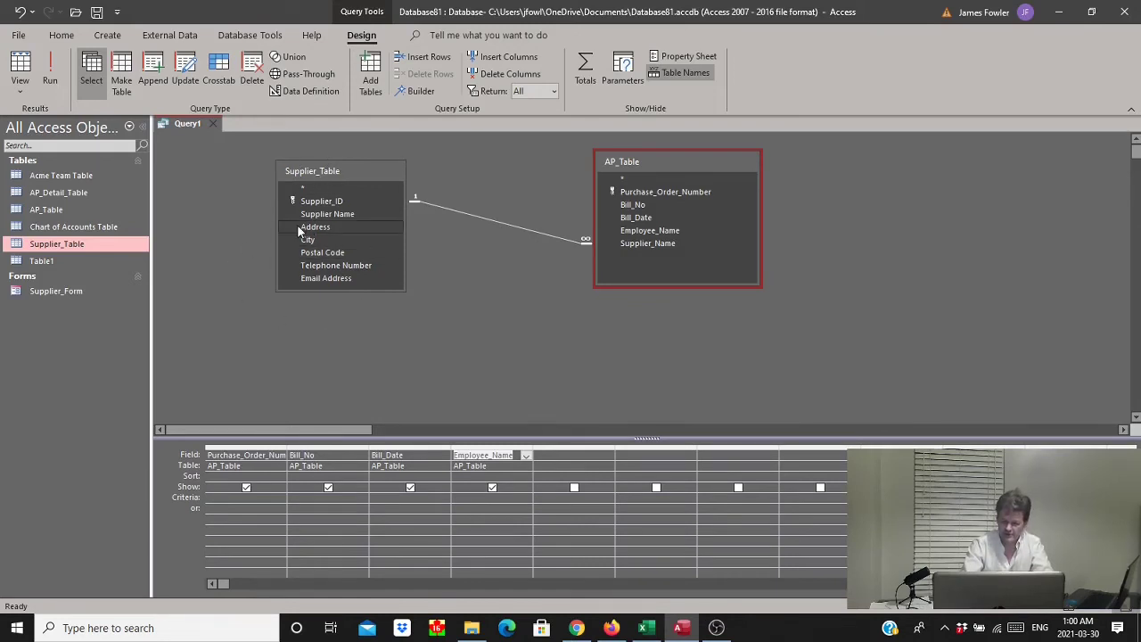
Add Supplier_Name from AP_Table to the fifth column of the query grid.
left_click_drag(297, 223, 642, 255)
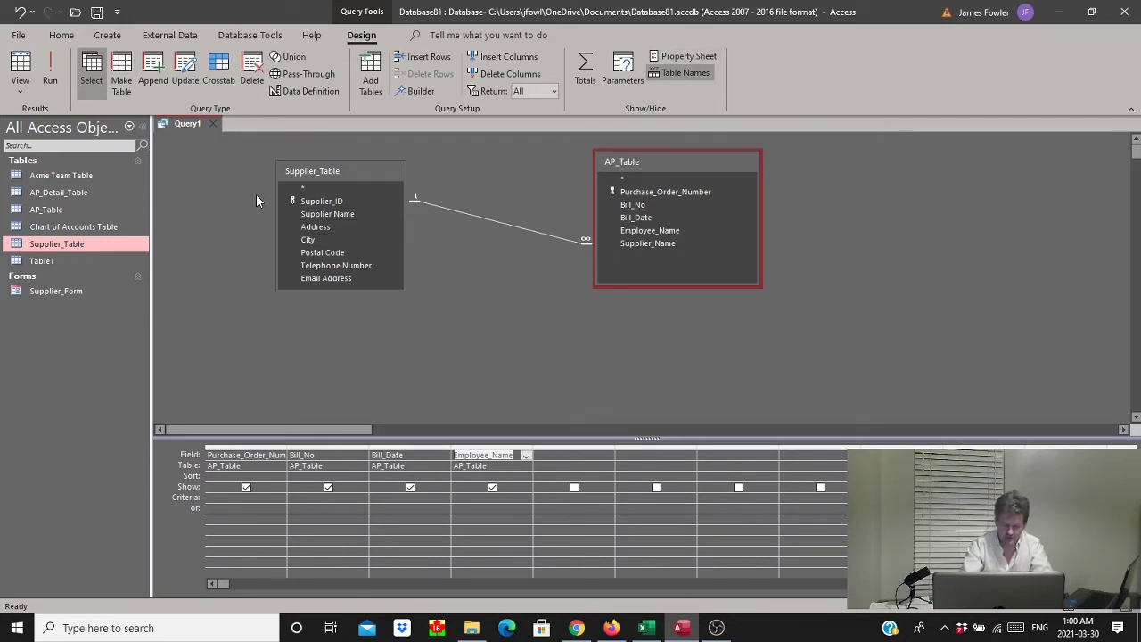
left_click(307, 202)
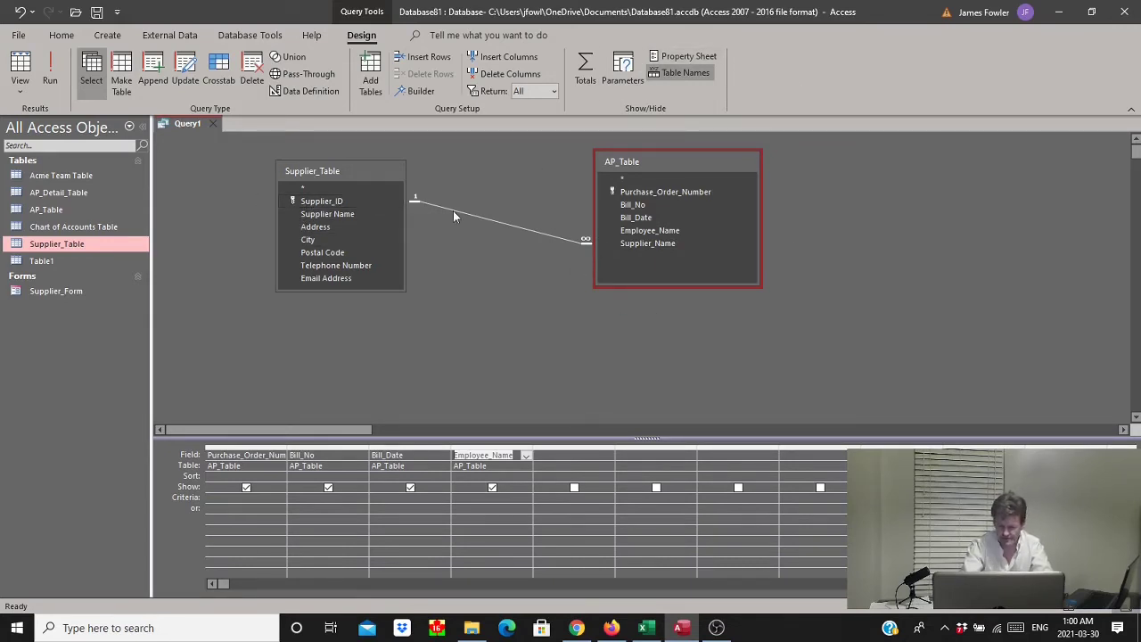
left_click(630, 245)
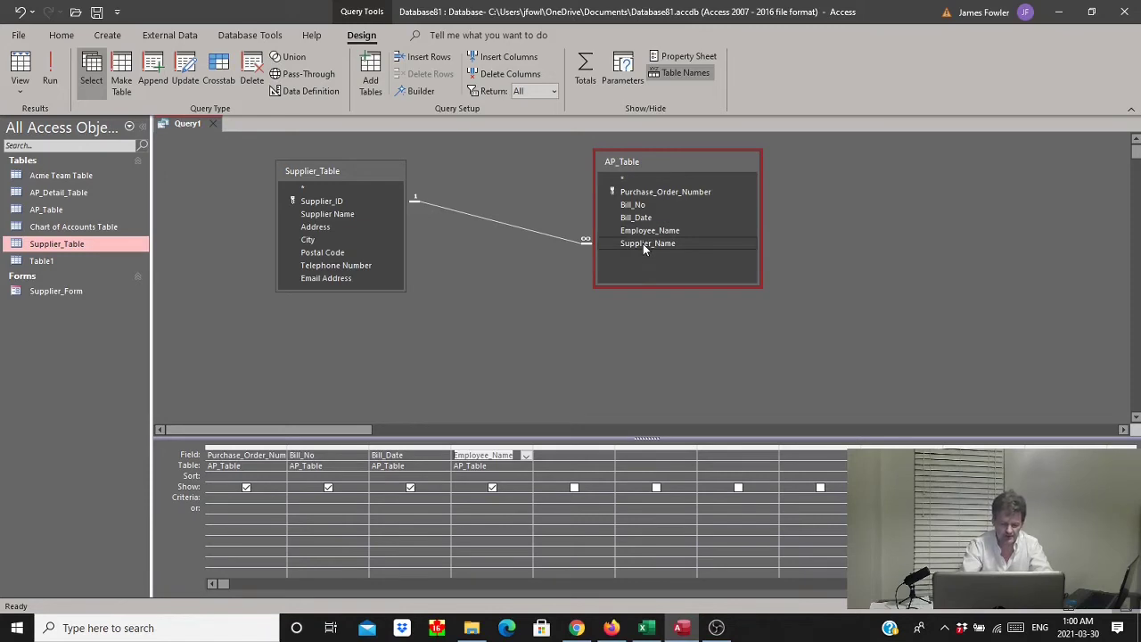
left_click_drag(642, 243, 584, 456)
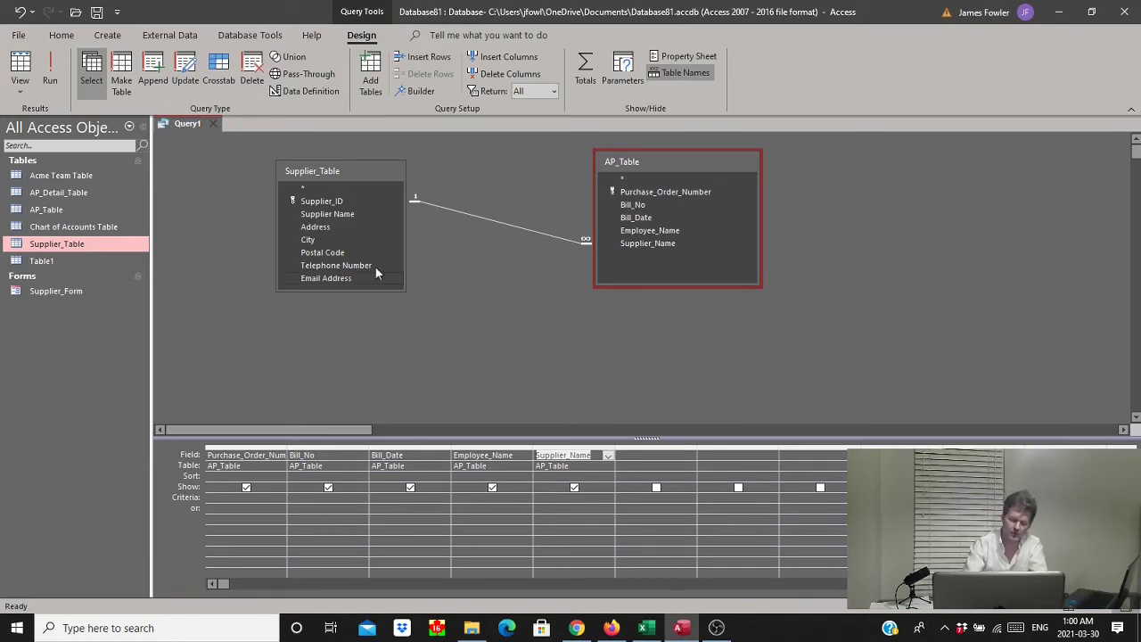
Add Address, City, Postal Code, Telephone Number and Email Address from Supplier_Table to the query grid after Supplier_Name.
left_click(329, 227)
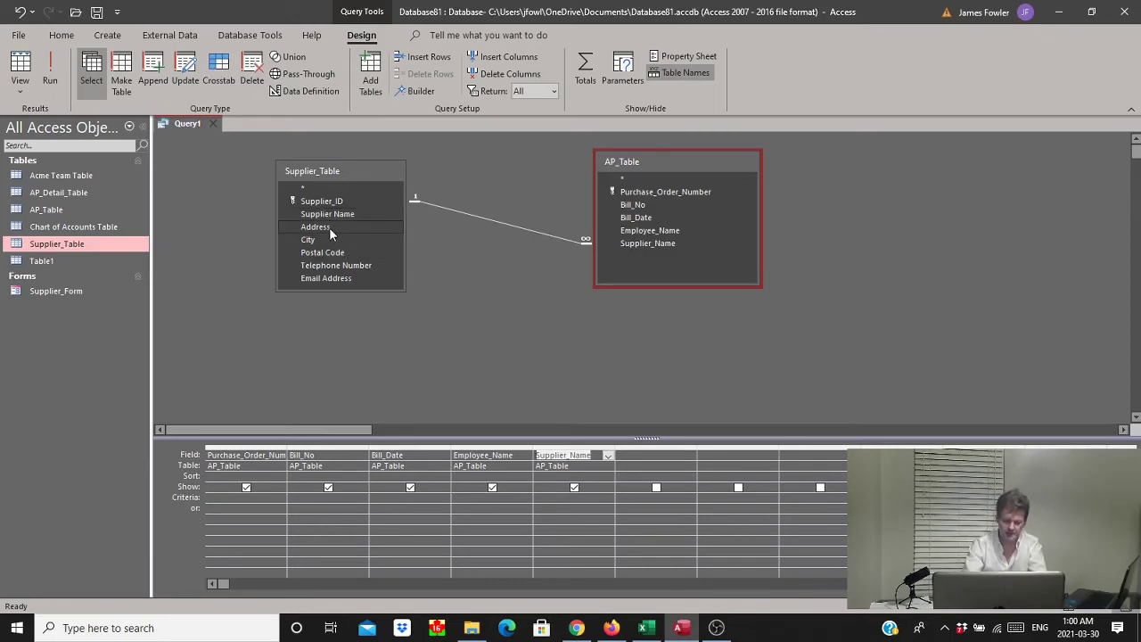
left_click_drag(329, 230, 662, 453)
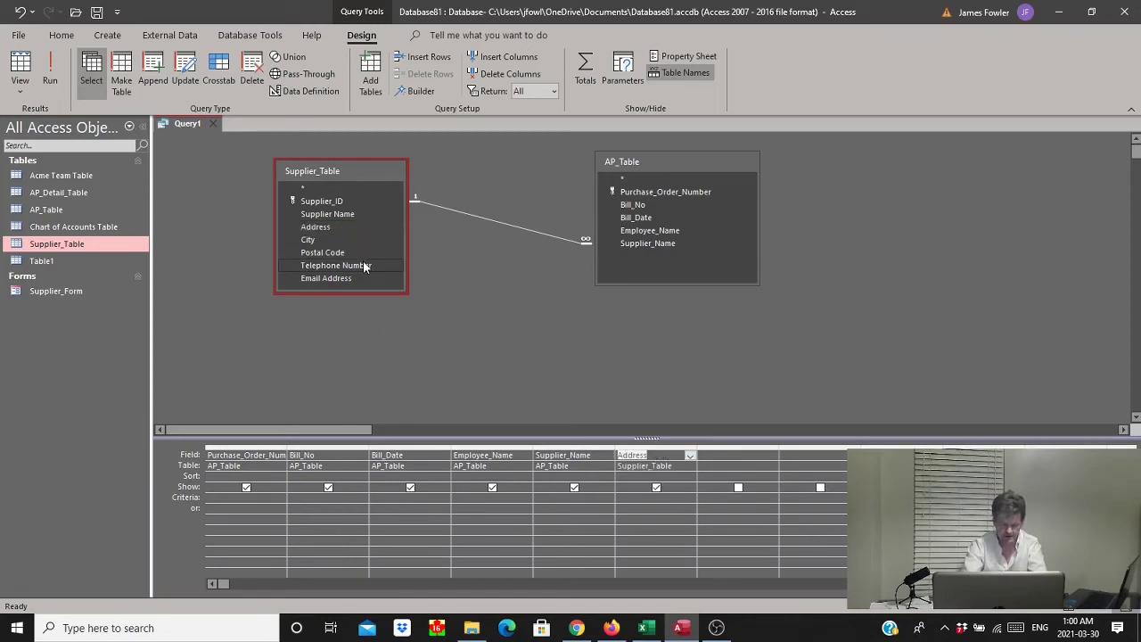
left_click(305, 241)
left_click(306, 241)
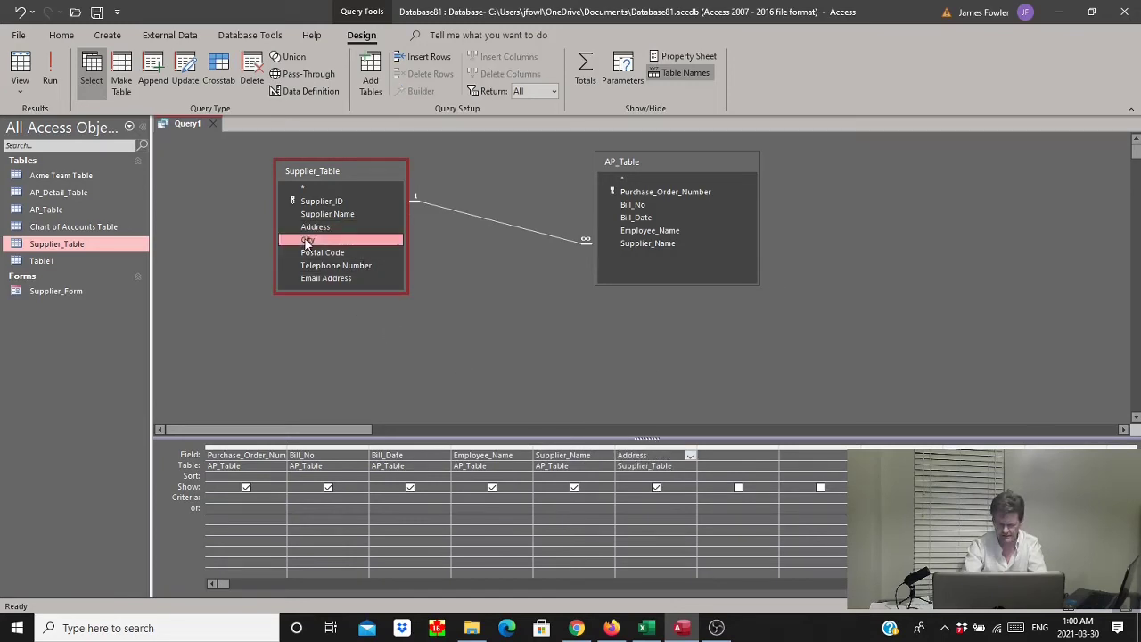
double_click(306, 241)
double_click(307, 253)
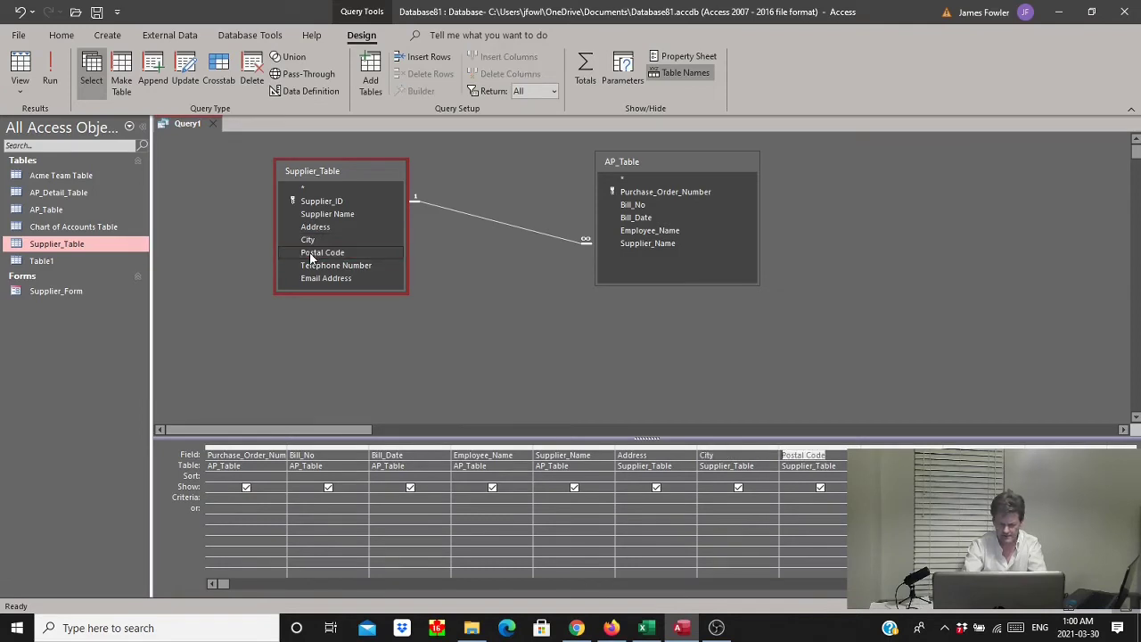
double_click(314, 270)
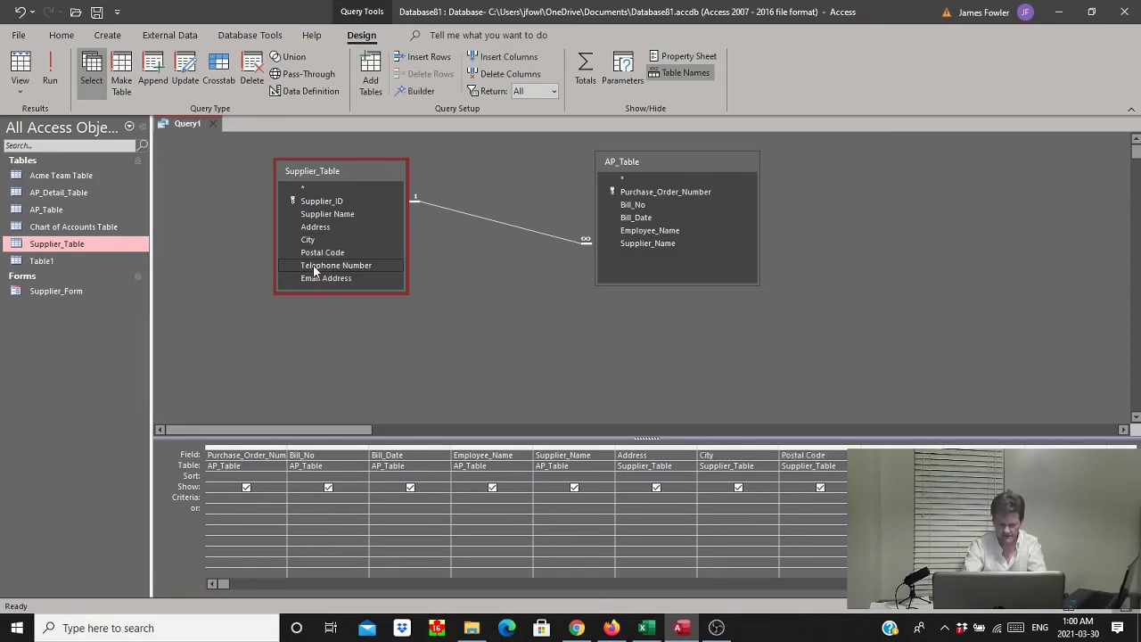
double_click(318, 278)
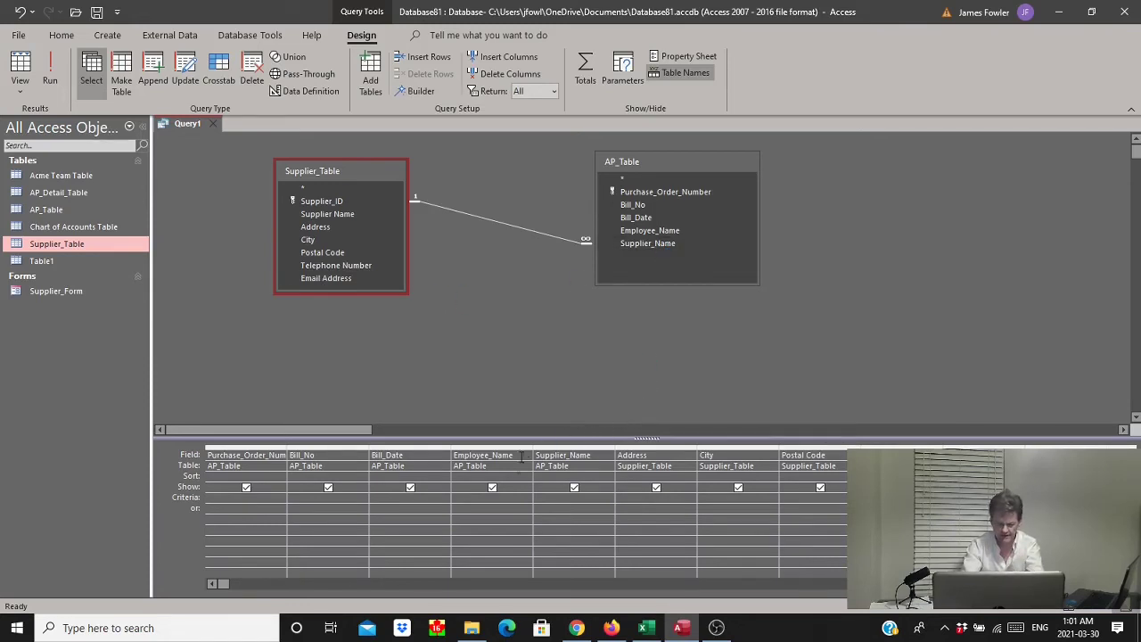
left_click(630, 181)
left_click(628, 244)
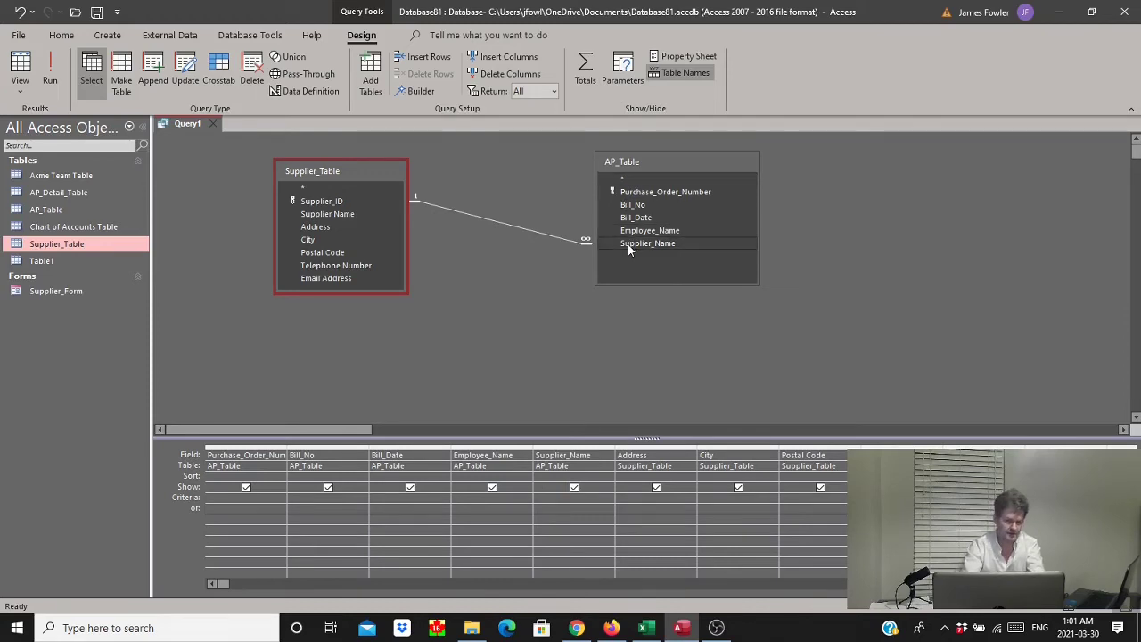
left_click(589, 400)
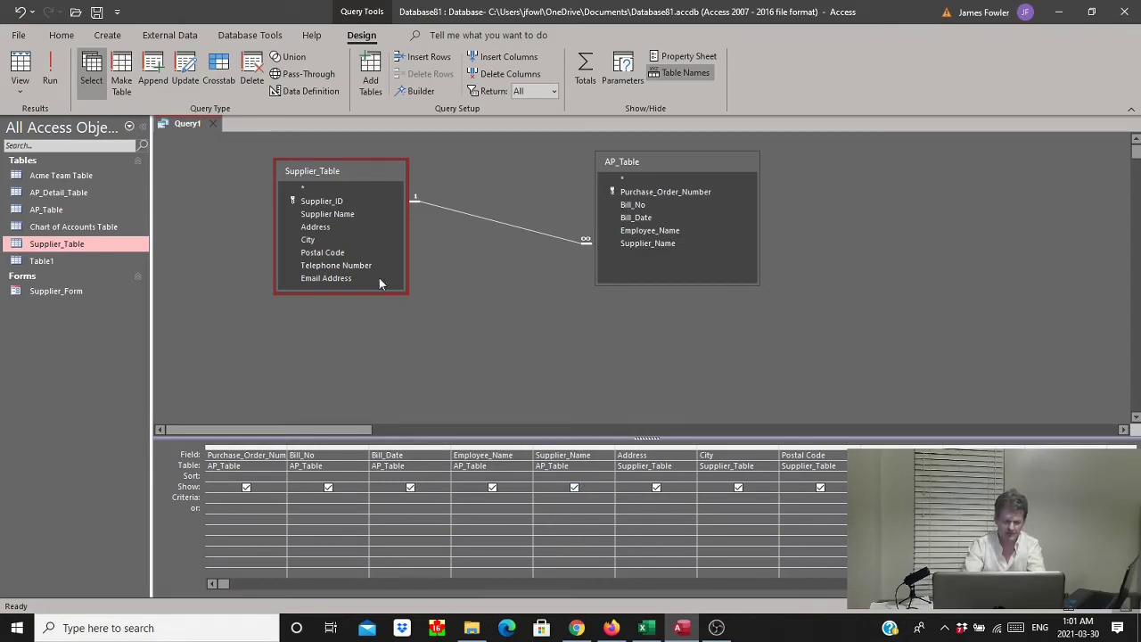
left_click(305, 188)
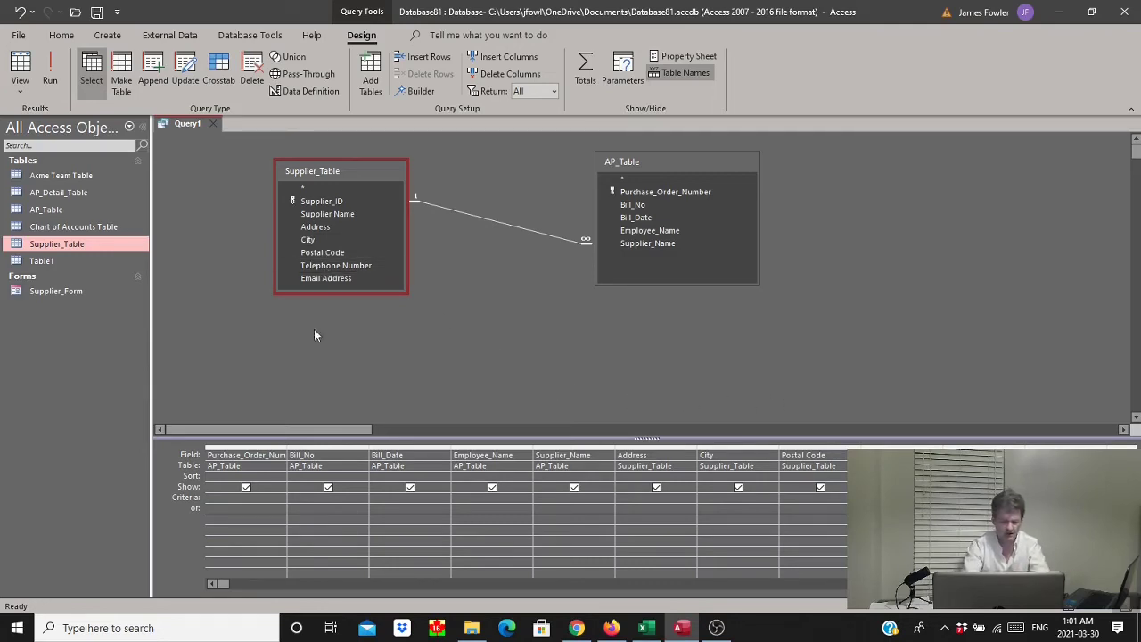
Save the query as Supplier_LU_Query and close it.
left_click(96, 12)
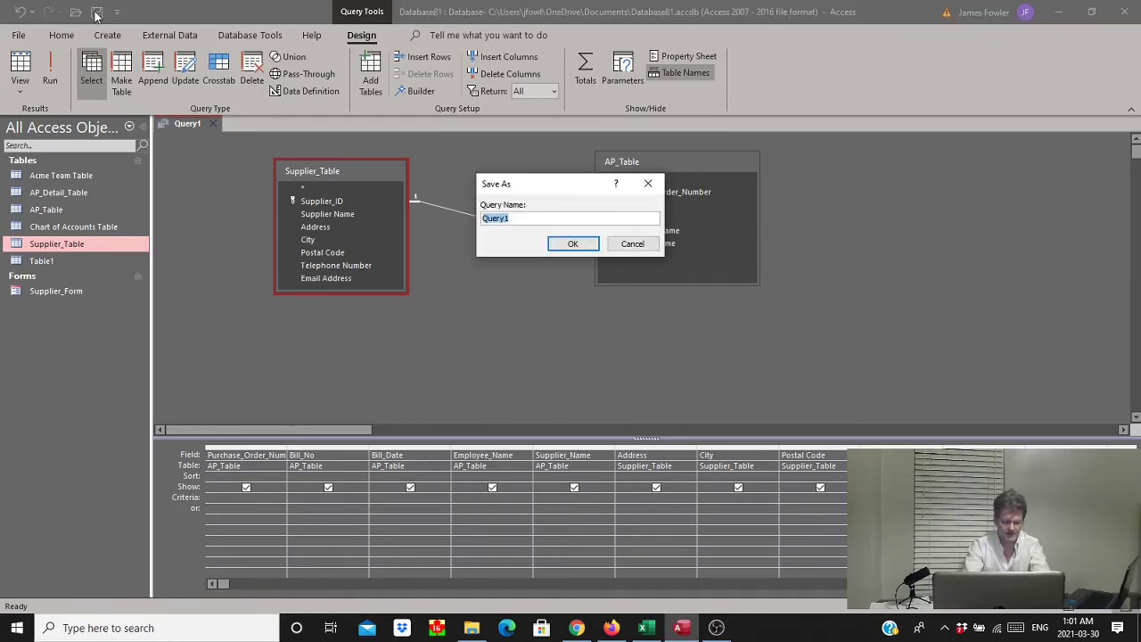
type("Suppli")
type("e")
type("r_Li")
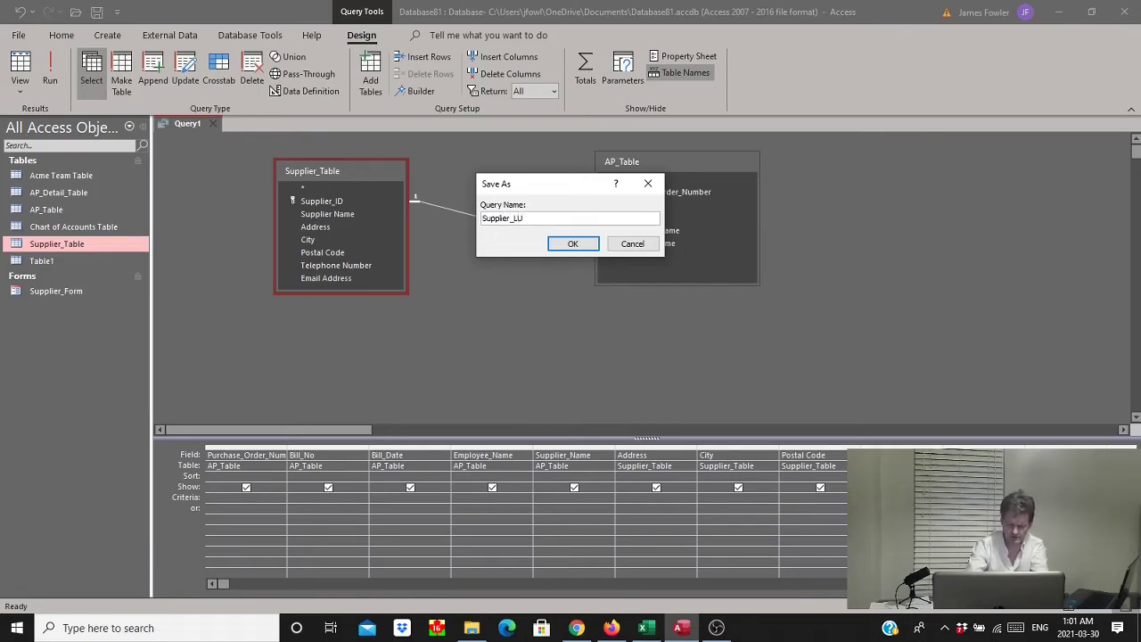
type("_Qu")
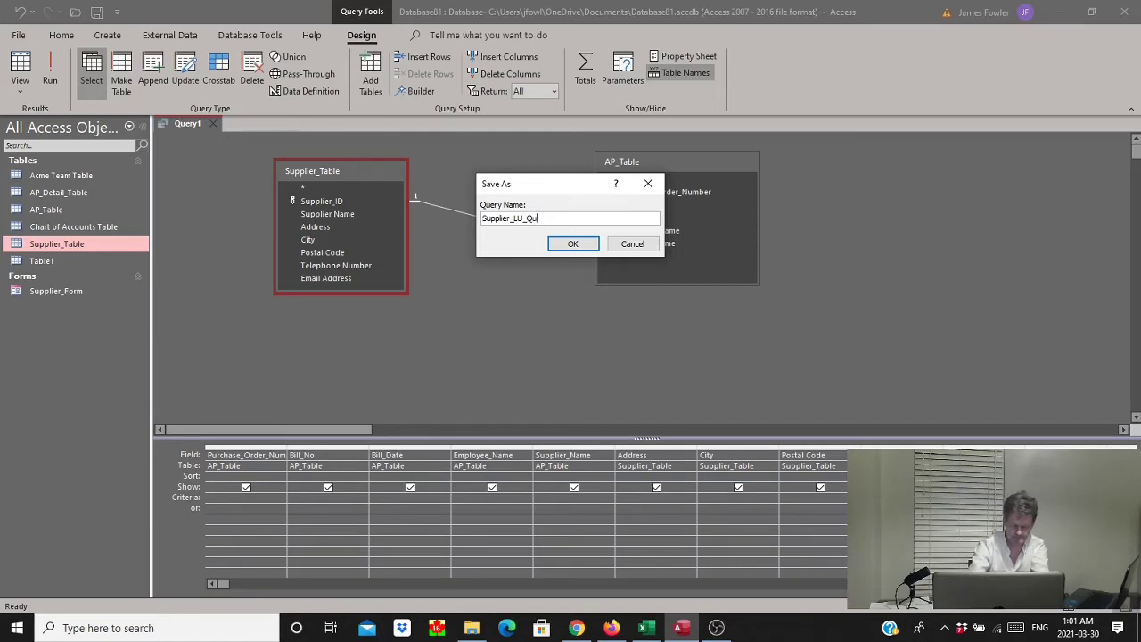
type("ery")
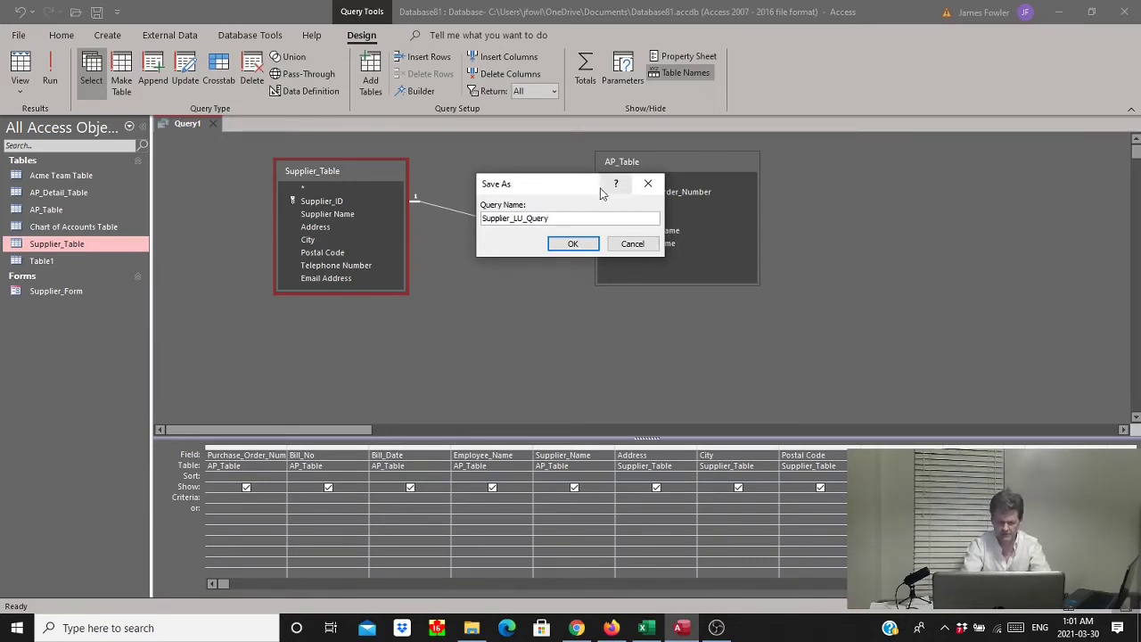
left_click(574, 247)
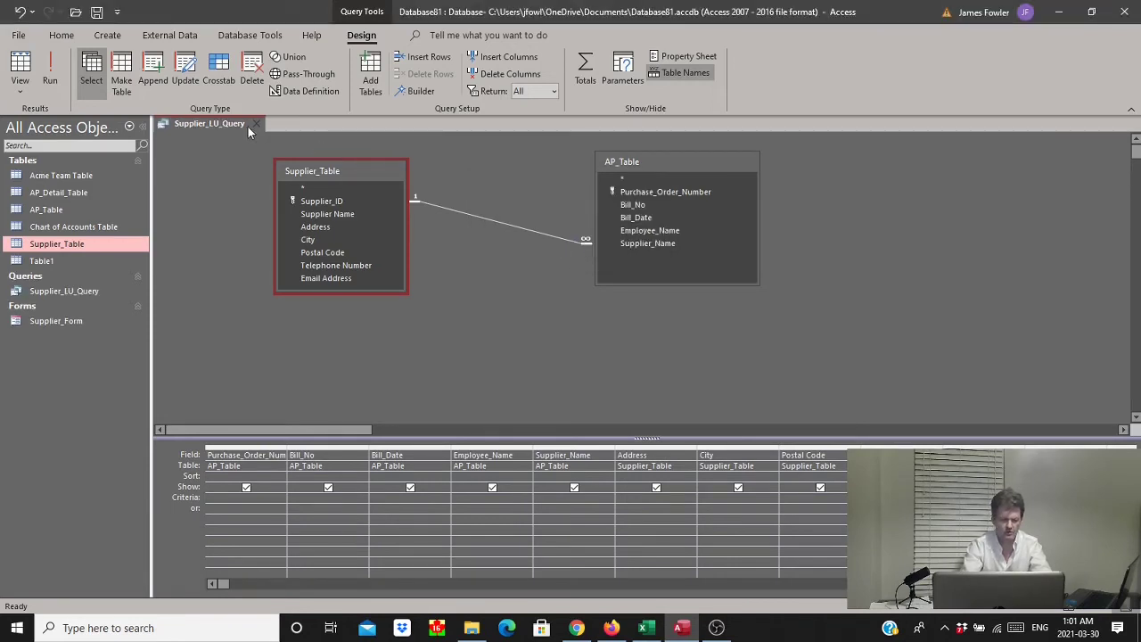
left_click(254, 124)
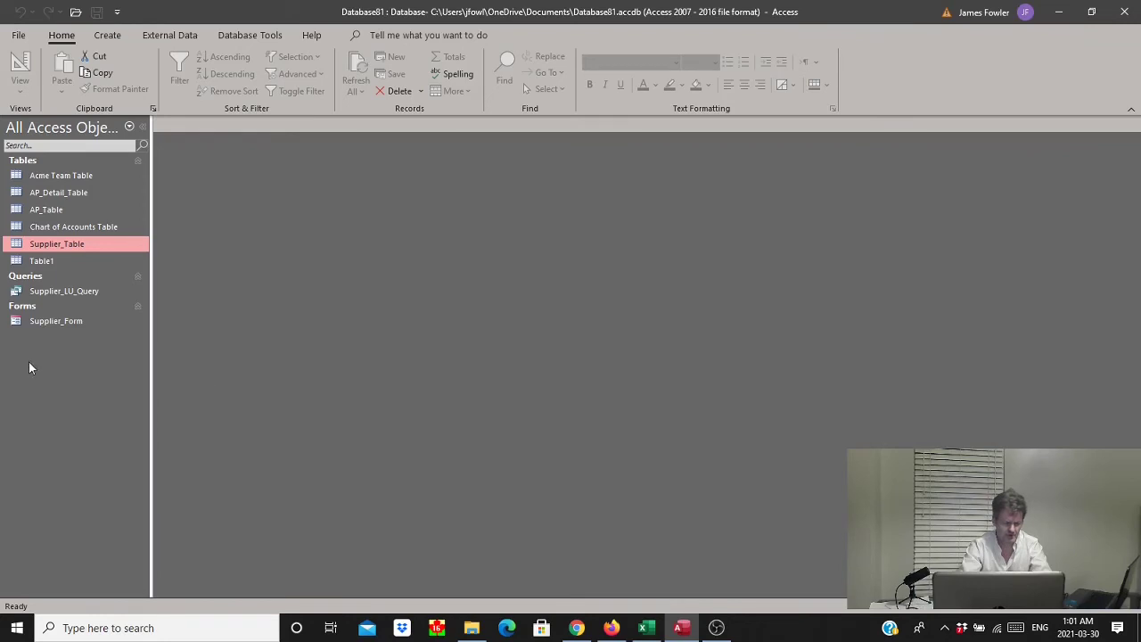
Start the Form Wizard with Supplier_LU_Query as the source and select all of its fields for the form.
left_click(71, 294)
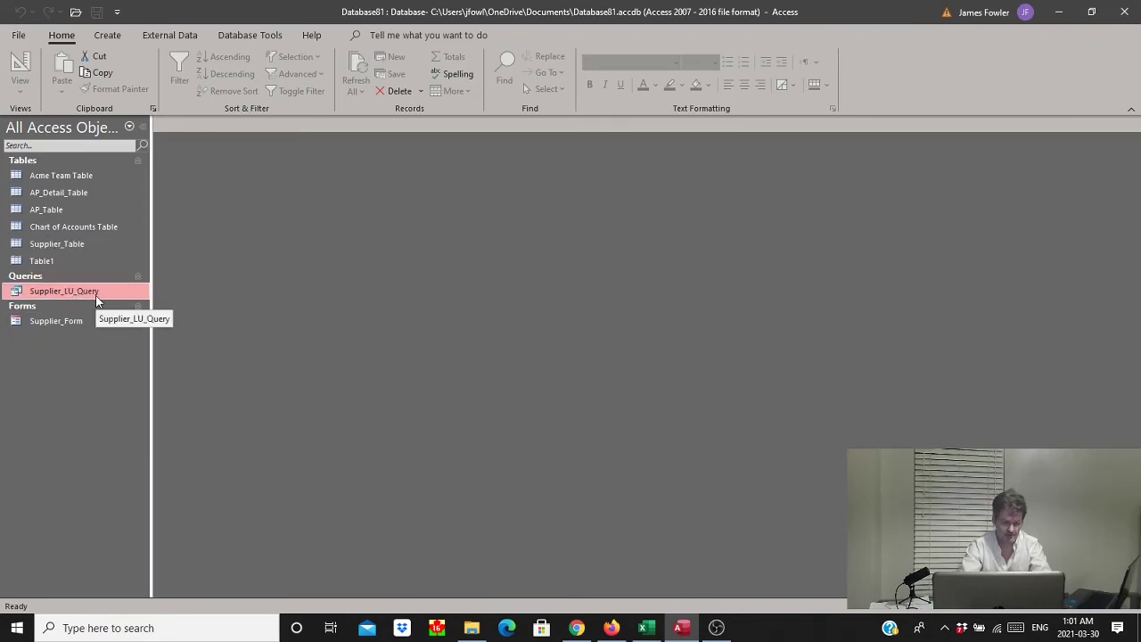
left_click(107, 37)
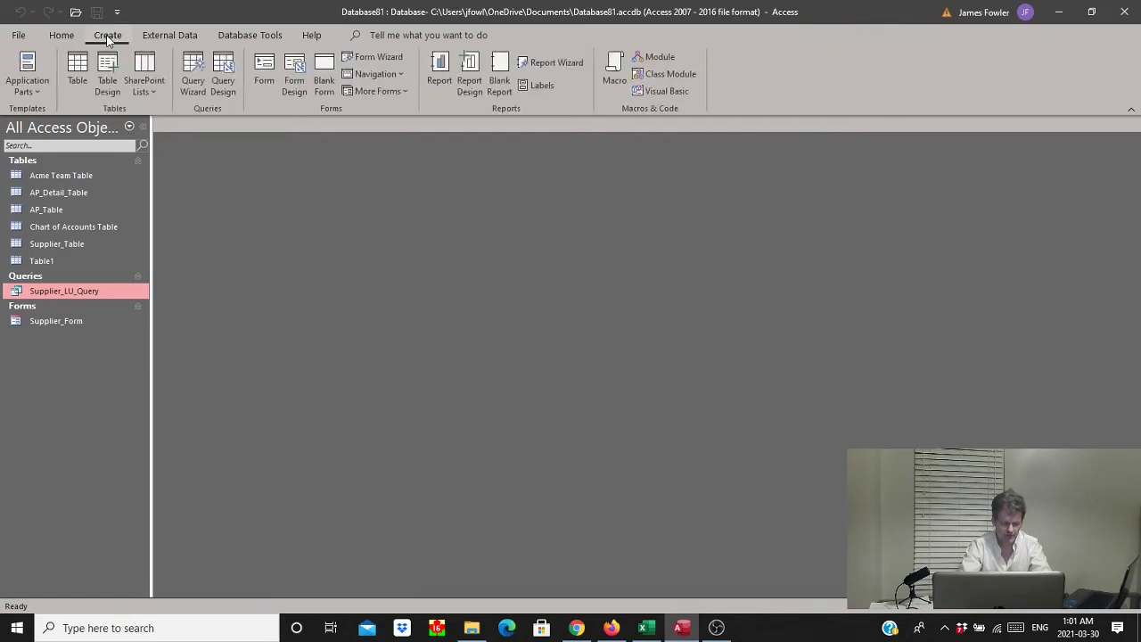
left_click(386, 57)
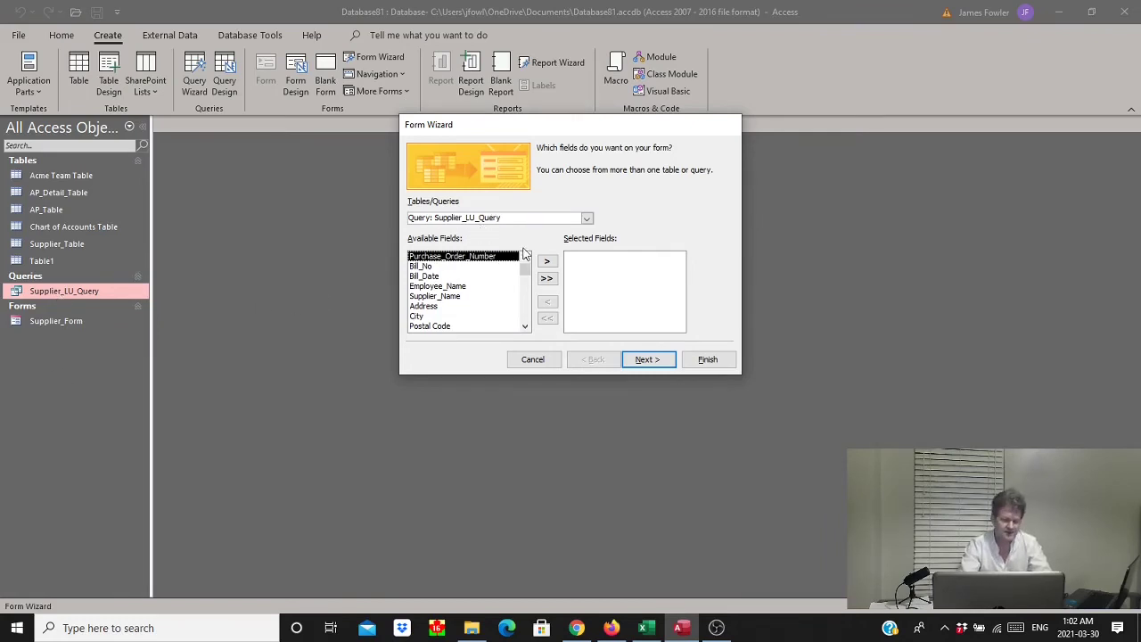
left_click(587, 219)
left_click(567, 291)
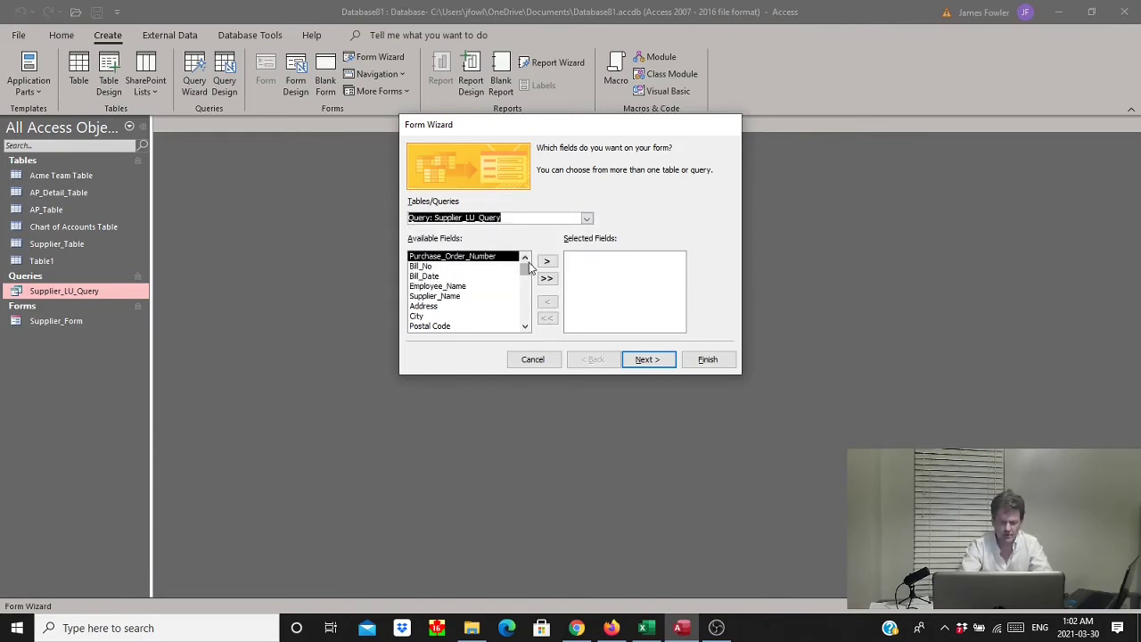
left_click(526, 275)
mouse_move(526, 275)
left_mouse_down()
mouse_move(527, 303)
mouse_move(527, 258)
left_mouse_up()
left_click(547, 279)
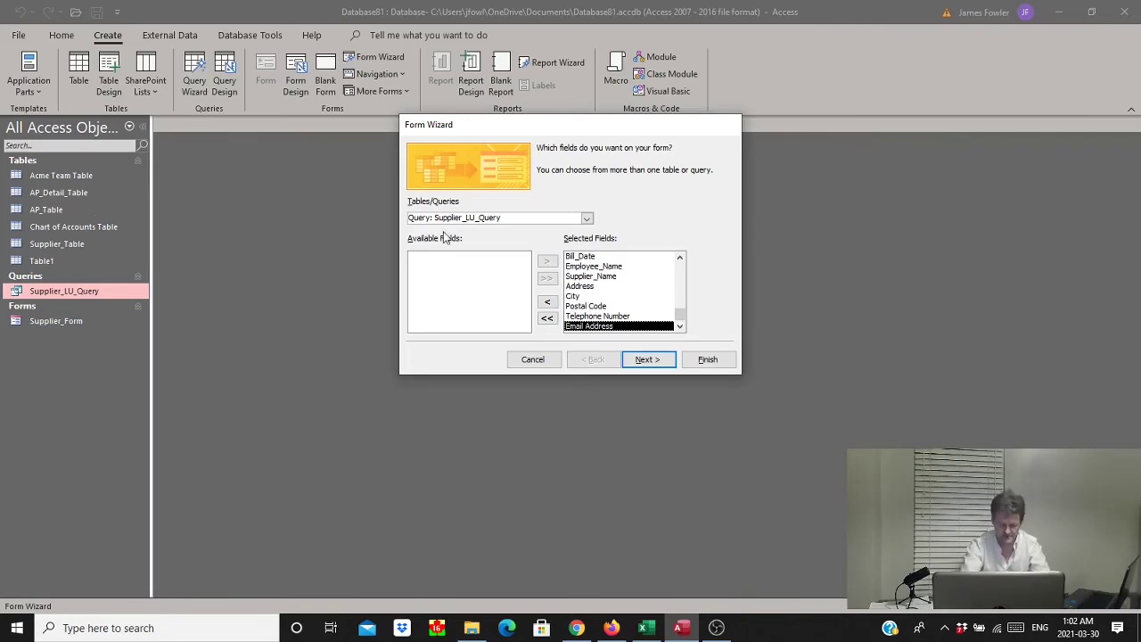
Add the Description, Quantity Purchased and AP_Purchase_Price fields from AP_Detail_Table to the form's selected fields.
left_click(586, 218)
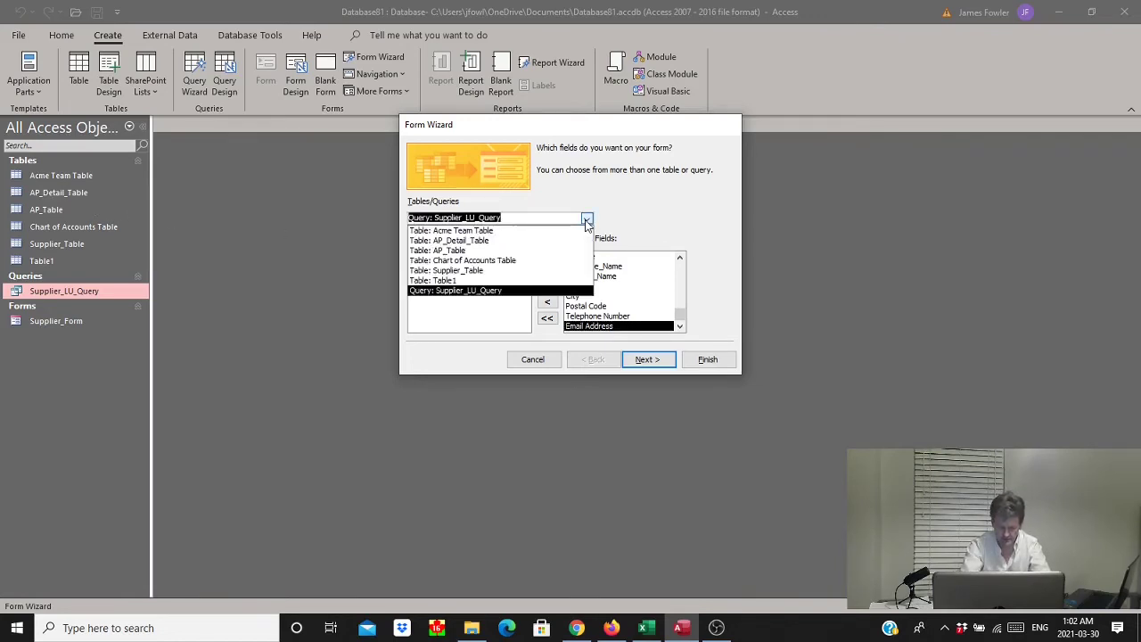
left_click(574, 242)
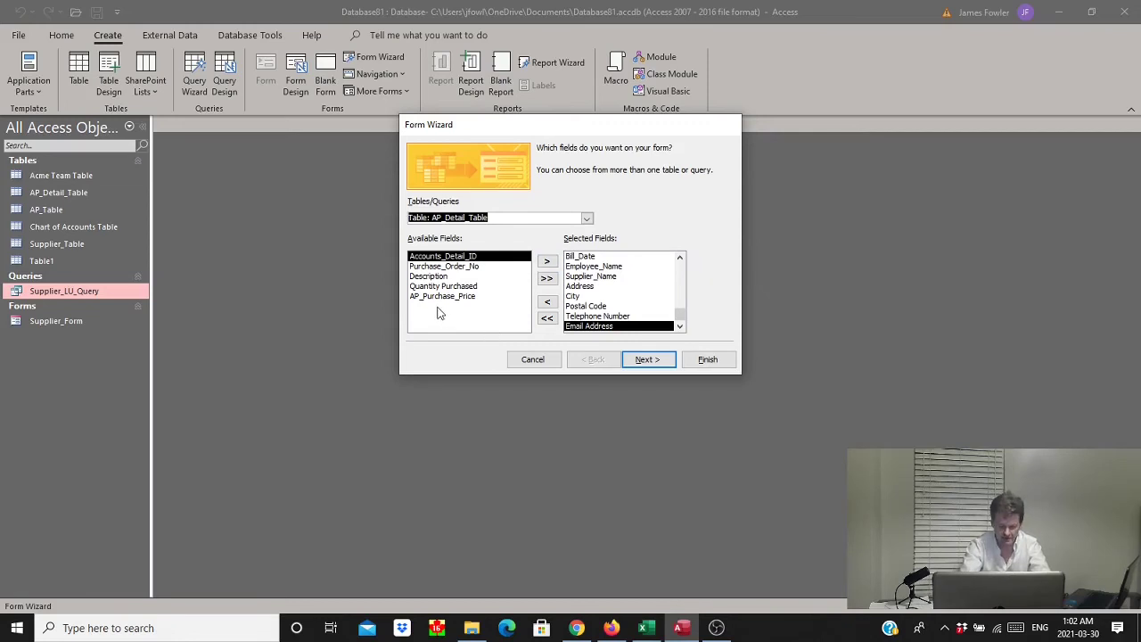
left_click(428, 276)
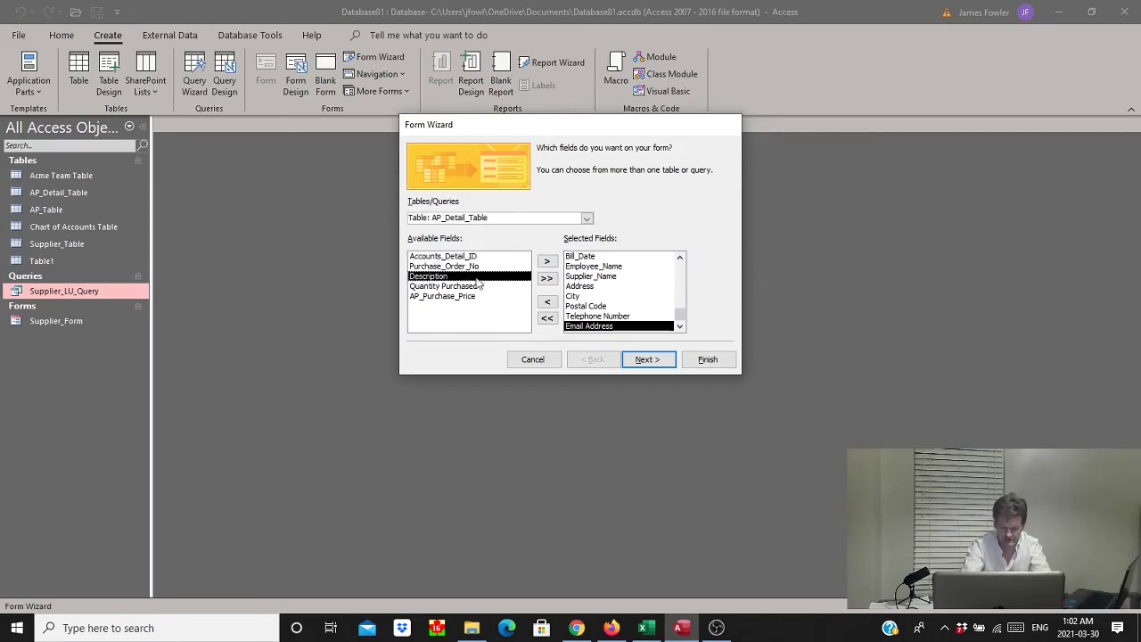
left_click(546, 262)
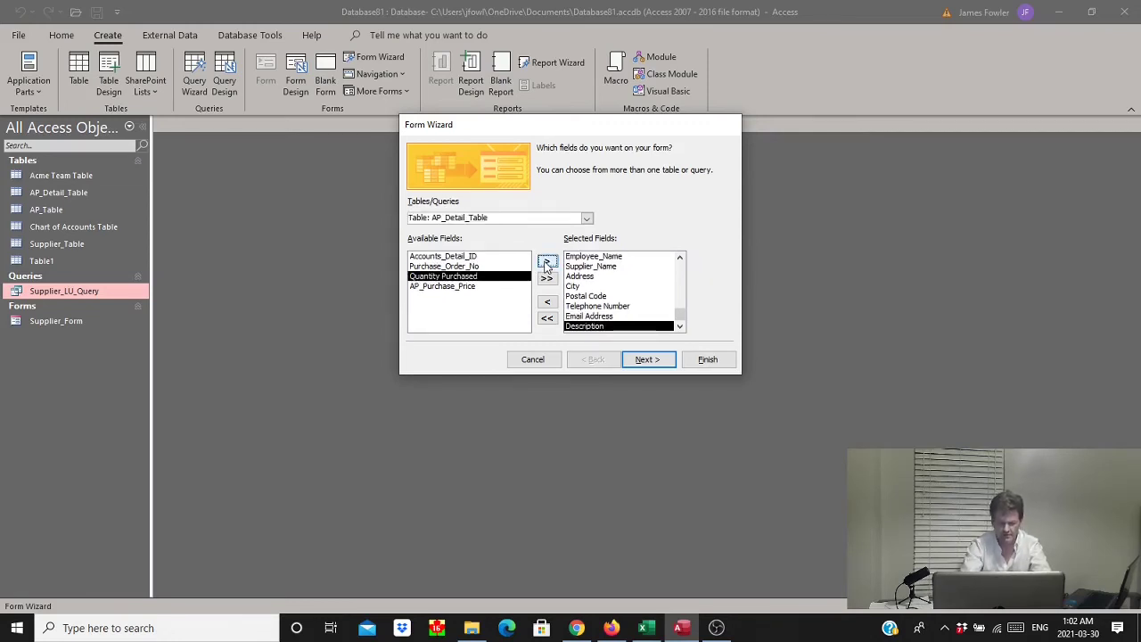
left_click(547, 263)
left_click(547, 263)
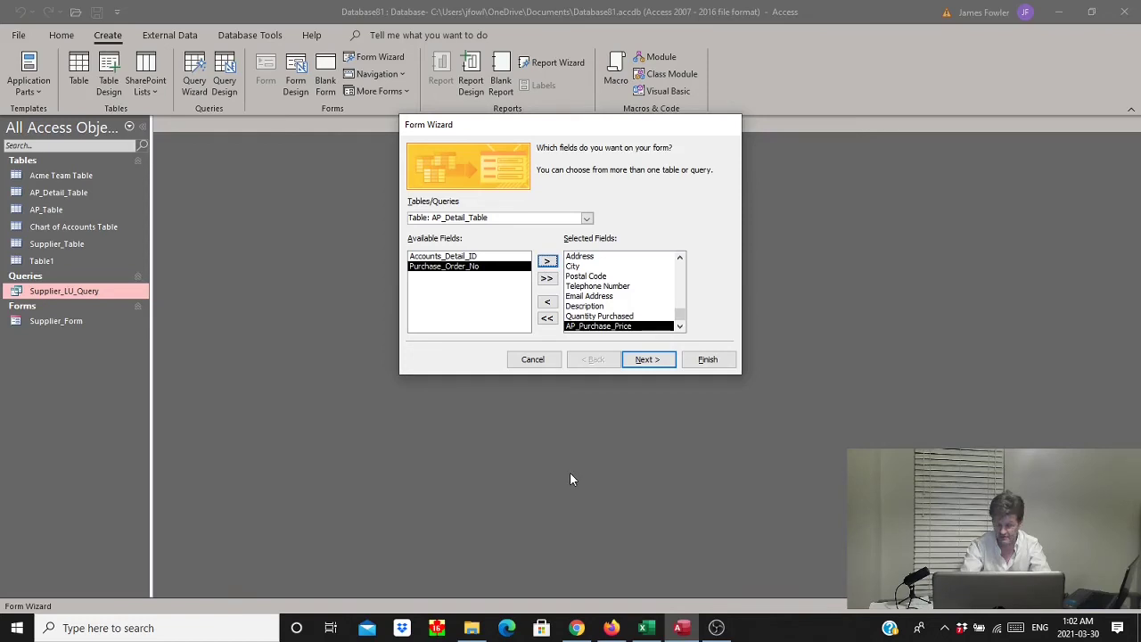
Accept viewing the data by Supplier_LU_Query as a form with subform, and keep the Datasheet layout for the subform.
left_click(657, 359)
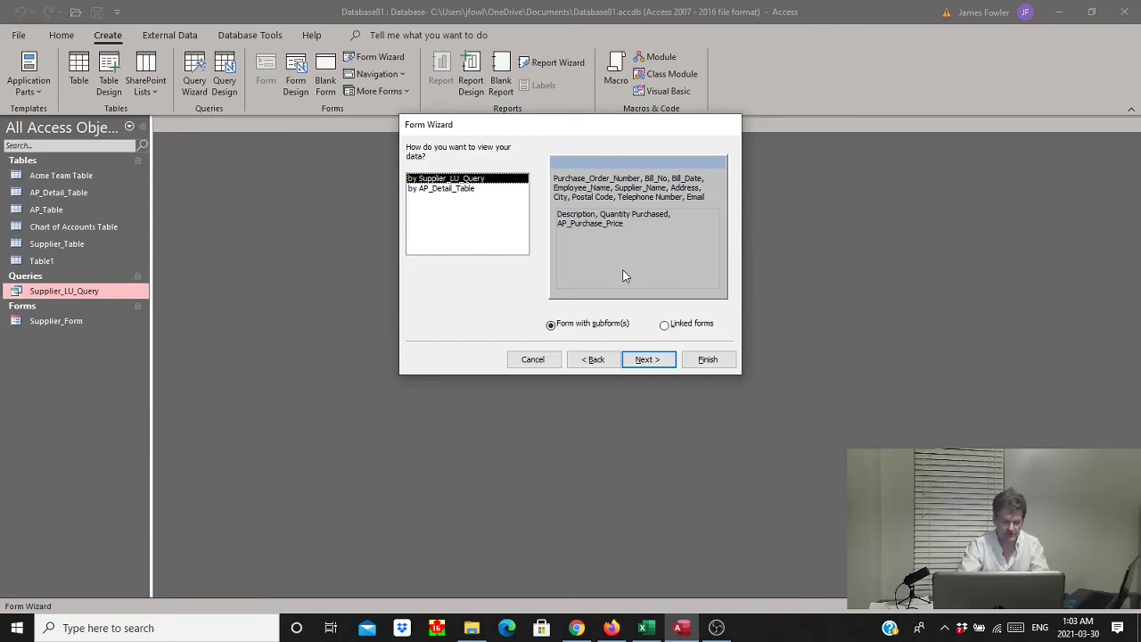
left_click(638, 361)
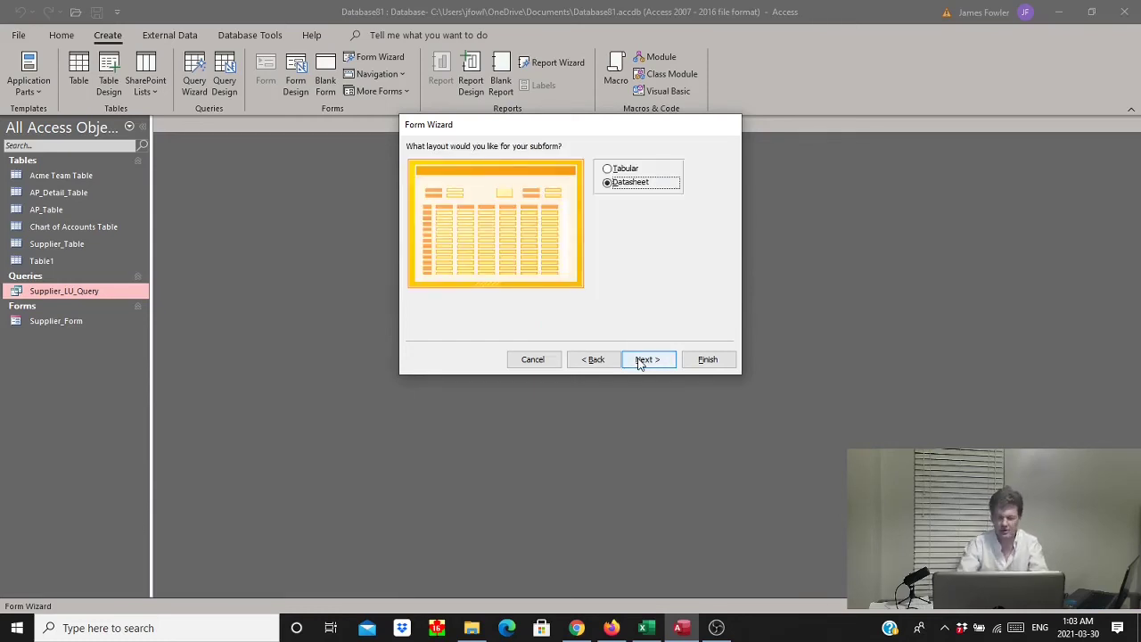
left_click(638, 361)
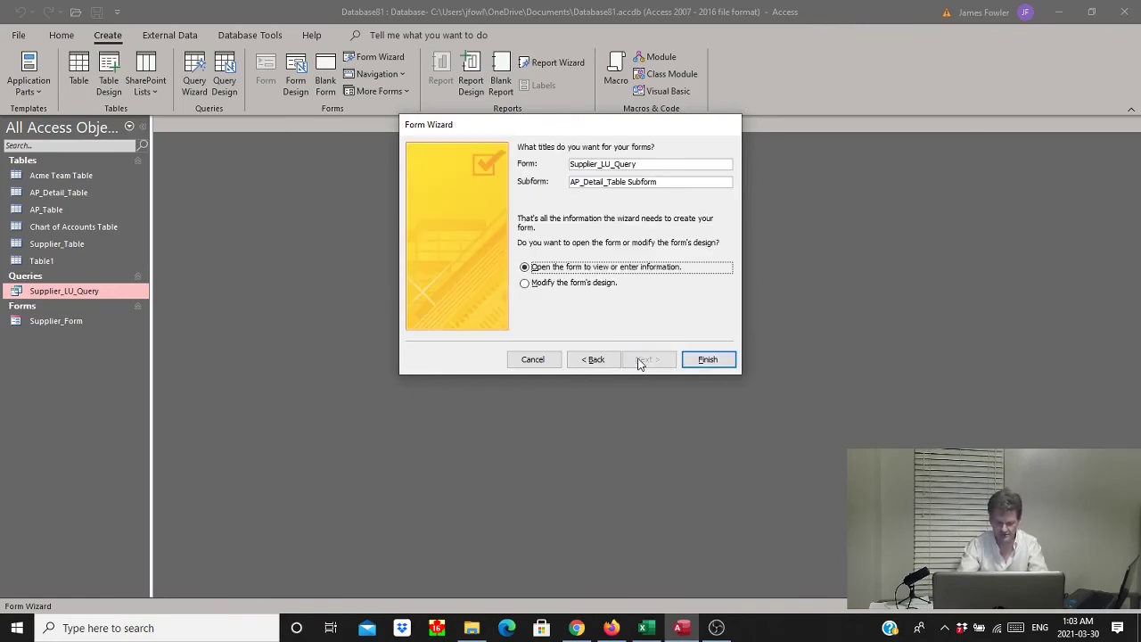
Title the main form Accounts Payable Form, keep the subform title, and finish the wizard with the form opened for entering information.
left_click(683, 160)
key("BackSpace")
key("BackSpace")
key("BackSpace")
key("BackSpace")
key("BackSpace")
key("BackSpace")
key("BackSpace")
key("BackSpace")
key("BackSpace")
key("BackSpace")
key("BackSpace")
key("BackSpace")
key("BackSpace")
key("BackSpace")
key("BackSpace")
key("BackSpace")
key("BackSpace")
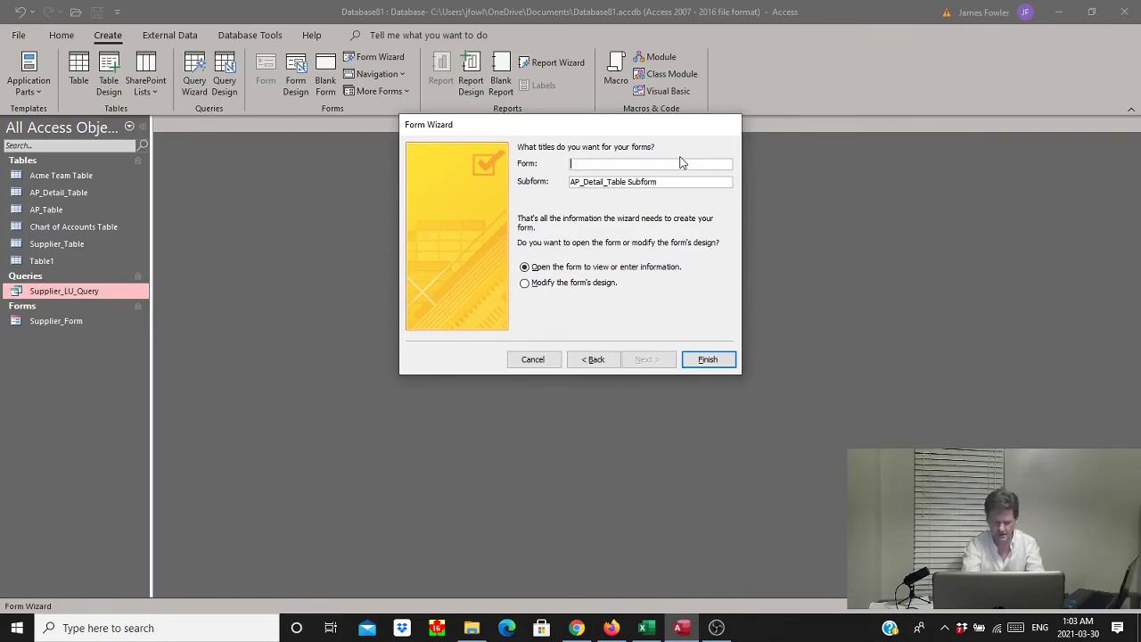
type("Acco")
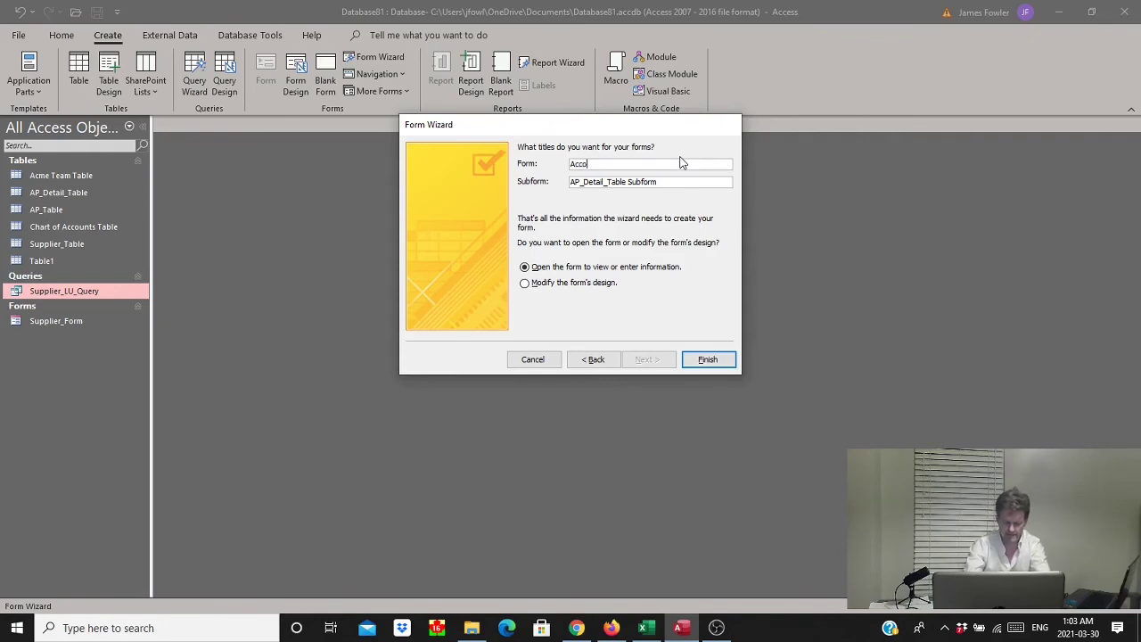
type("unts Payable ")
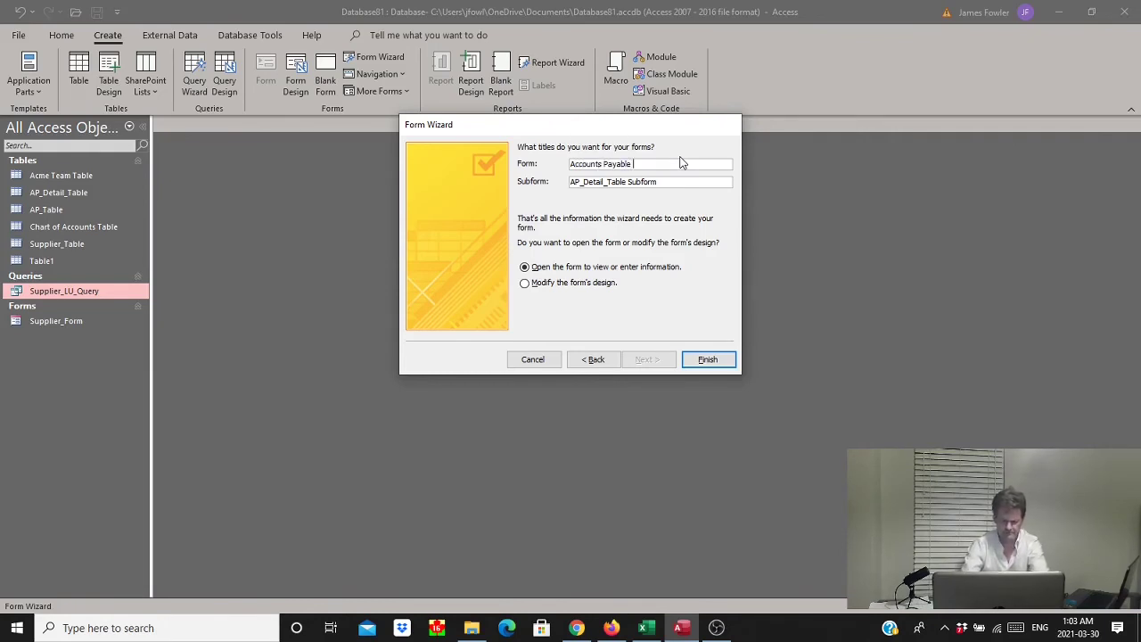
type("Form")
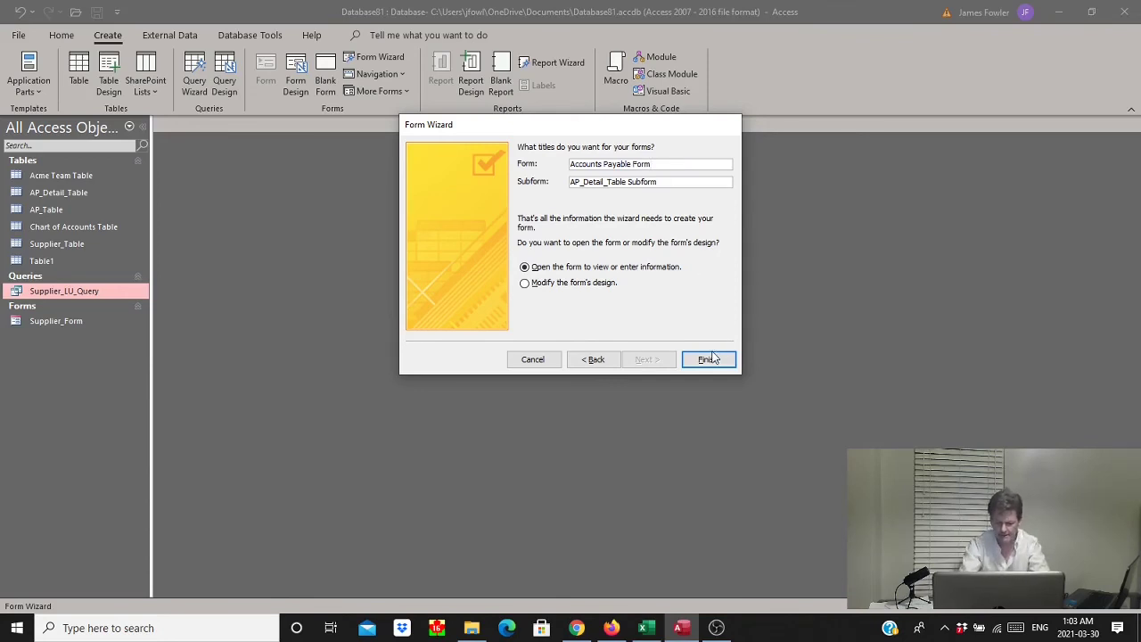
left_click(708, 360)
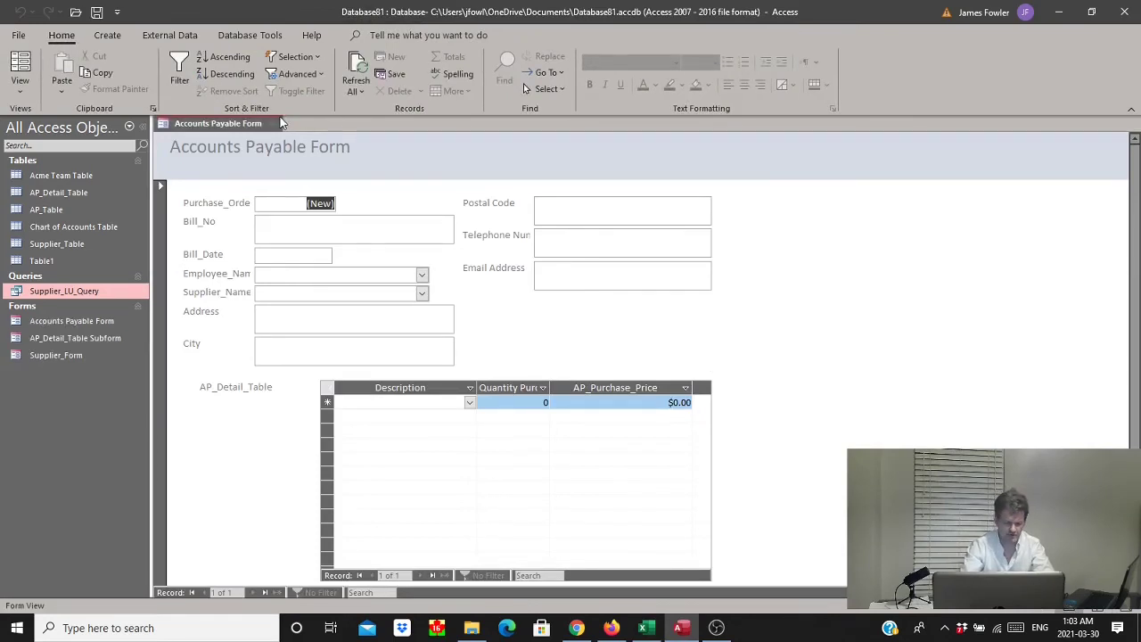
Close and reopen the Accounts Payable Form, and fill in the bill number and the bill date 2021-03-30.
left_click(279, 124)
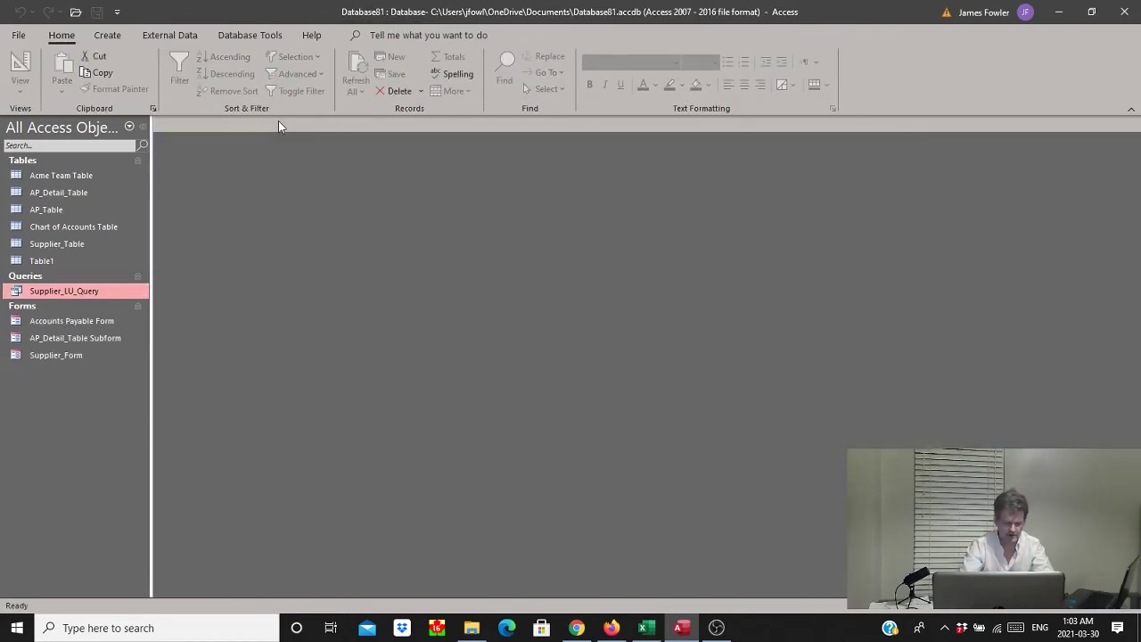
double_click(70, 325)
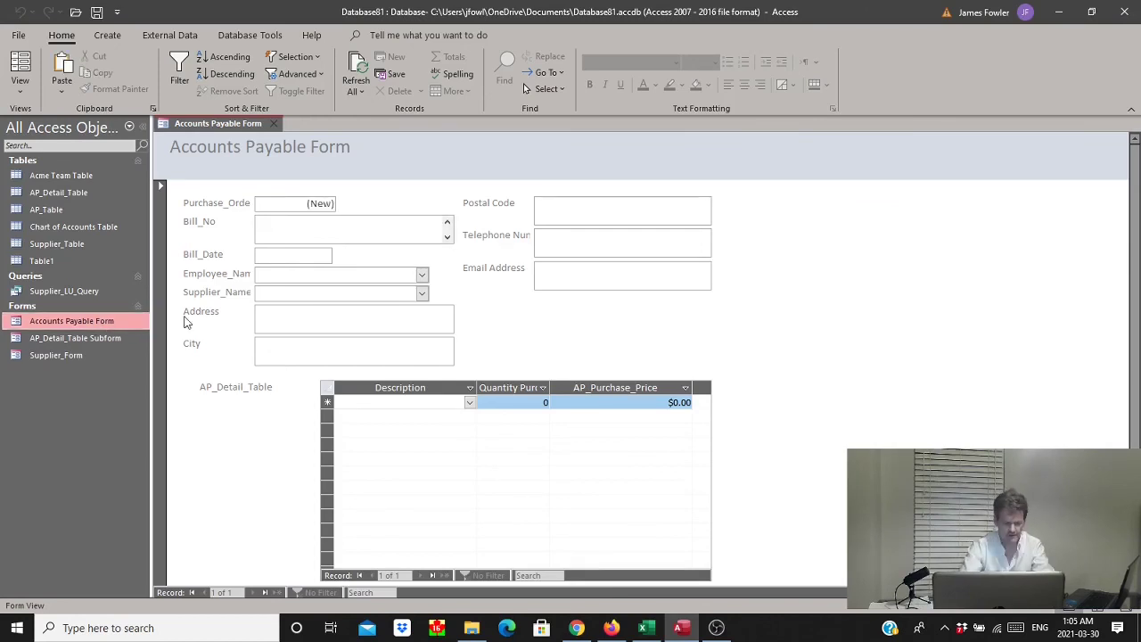
left_click(326, 225)
type("745847")
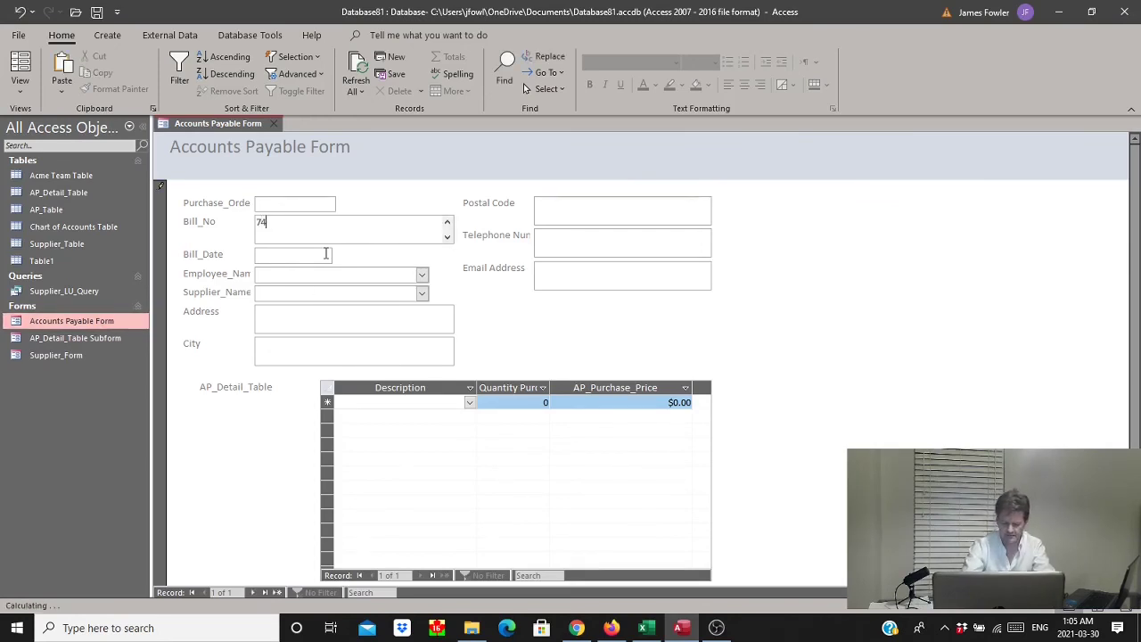
left_click(326, 257)
left_click(342, 255)
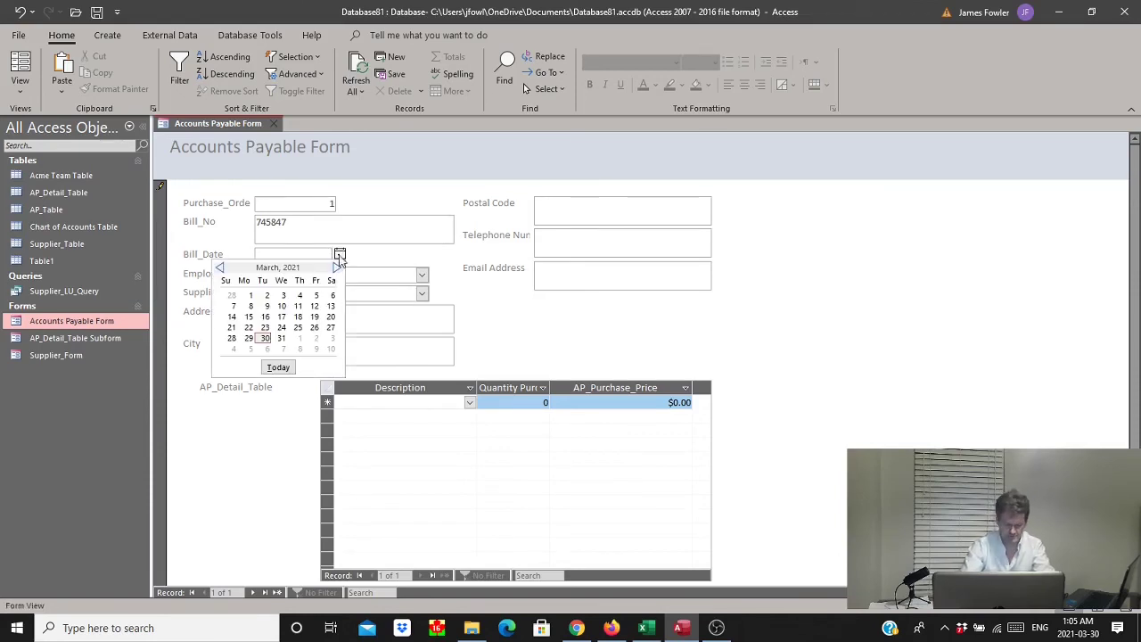
left_click(264, 340)
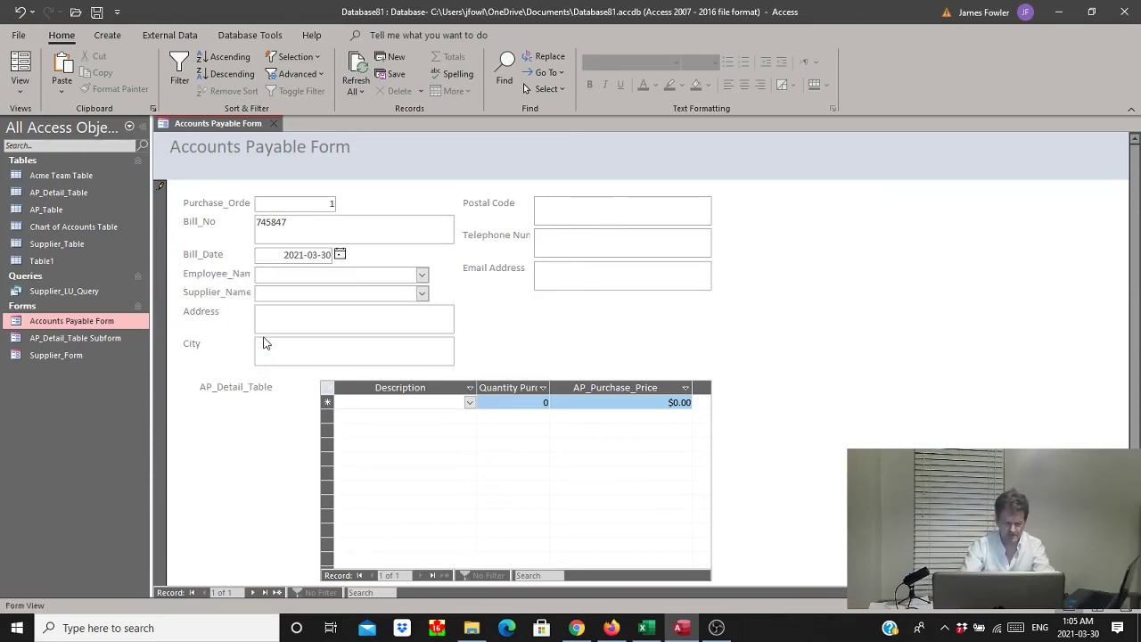
Choose the employee's name for the purchase record and set the supplier to Bell Canada.
left_click(422, 276)
left_click(378, 338)
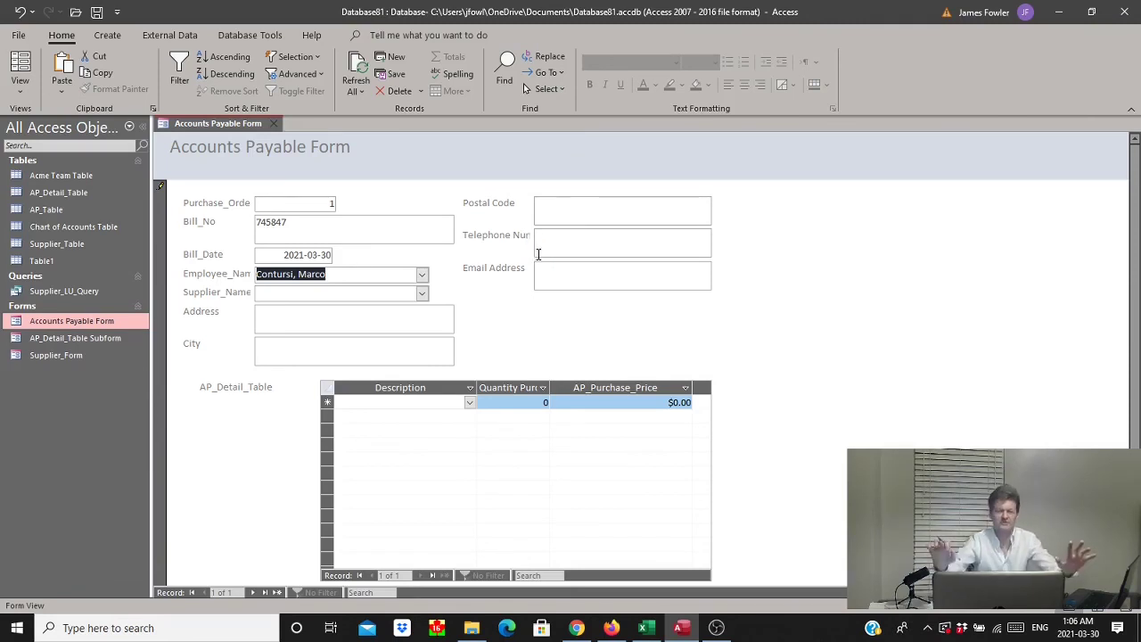
left_click(422, 294)
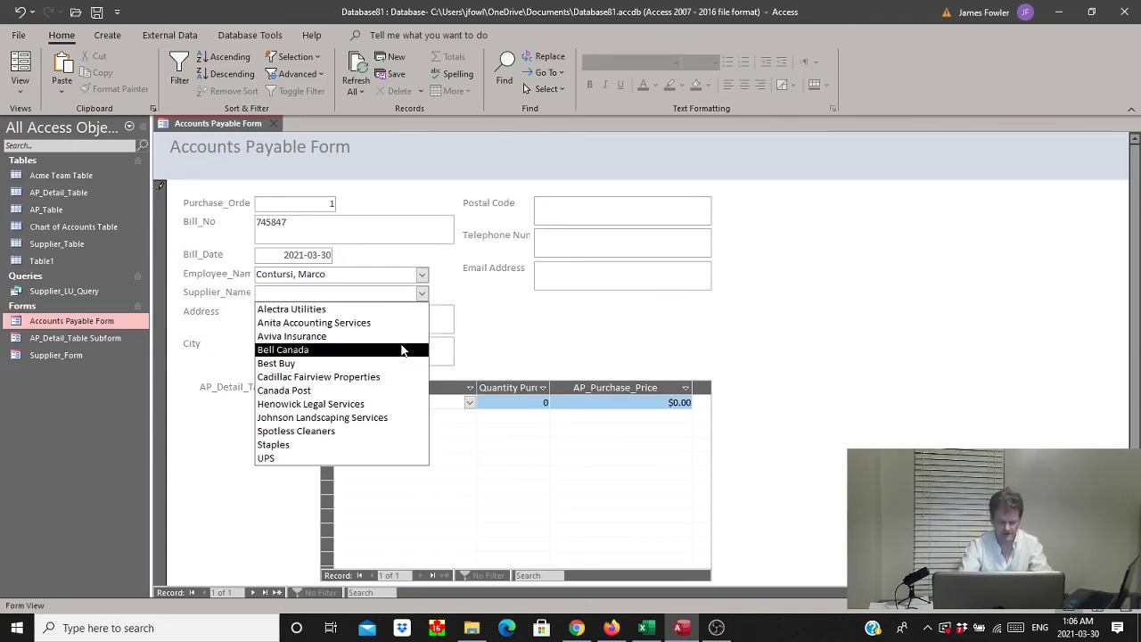
left_click(401, 349)
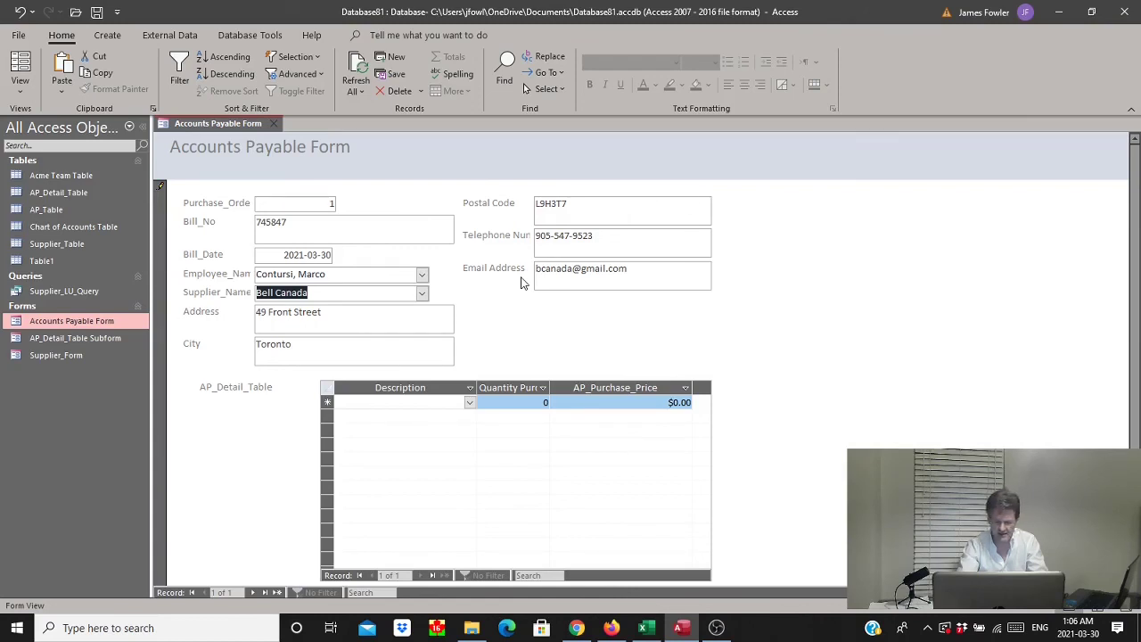
Set the first detail row's description to Office Supplies and go to its purchase price.
left_click(470, 403)
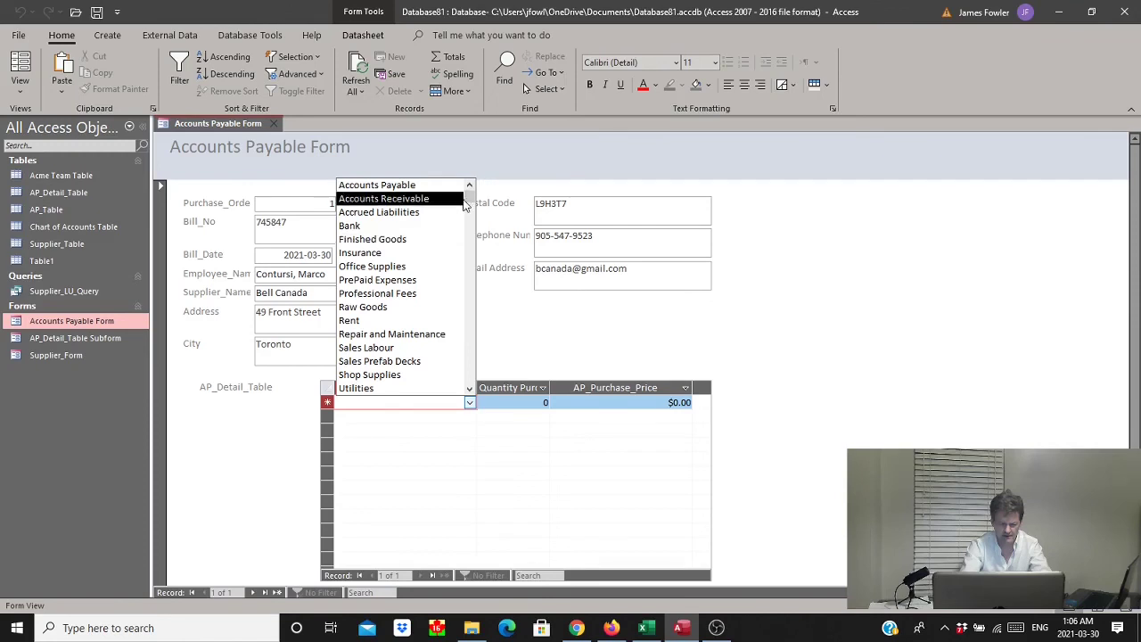
scroll(471, 223, "down", 1)
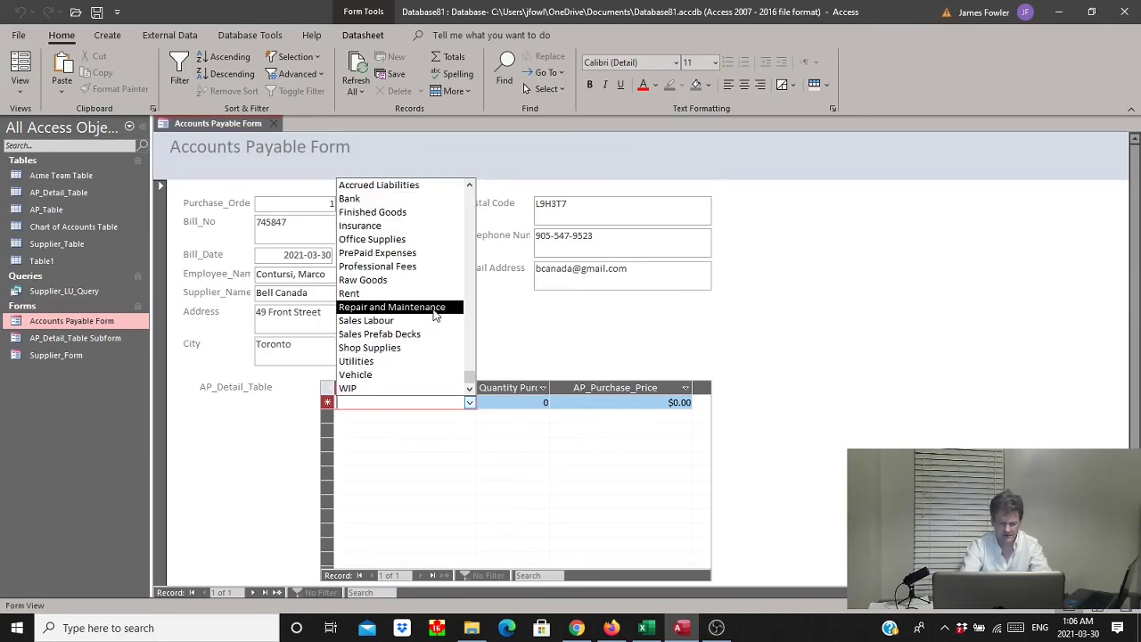
left_click(429, 239)
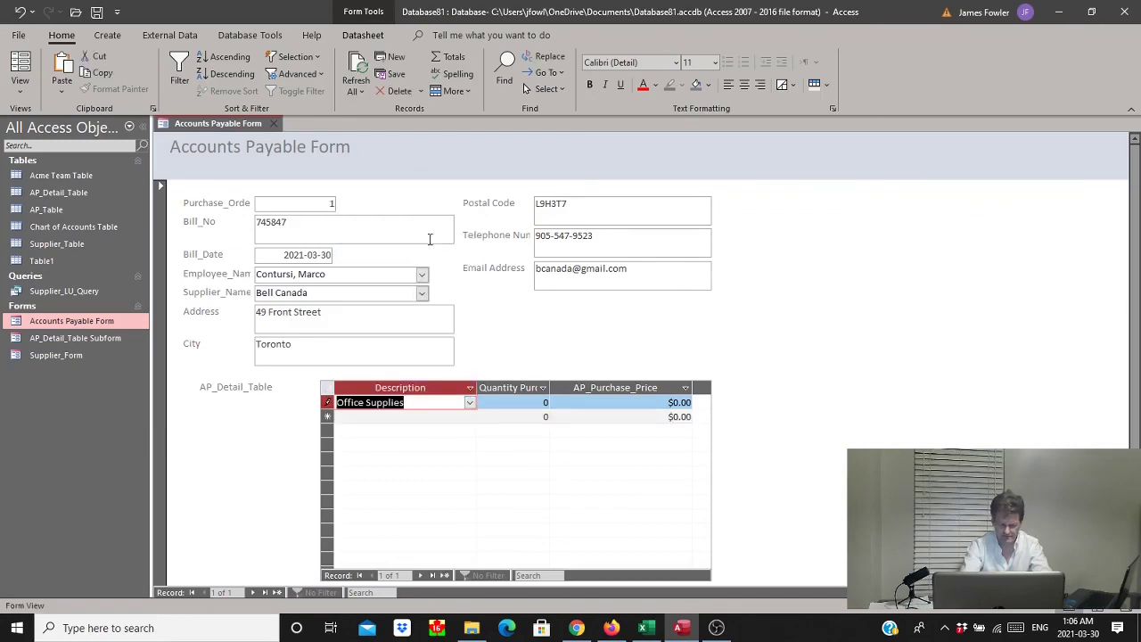
key("Tab")
key("Tab")
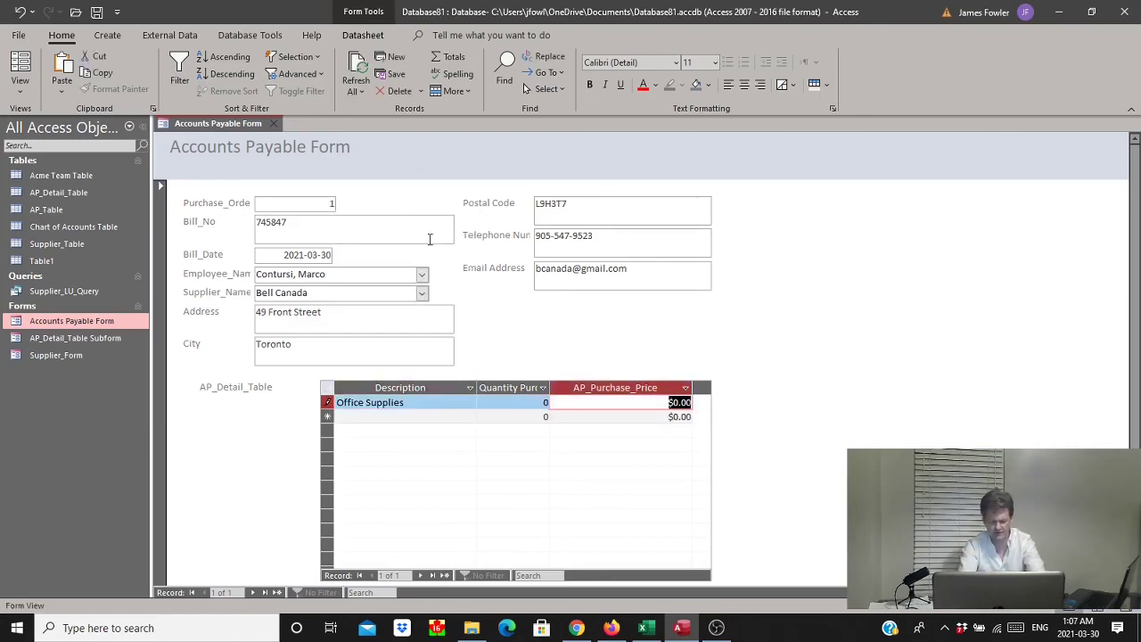